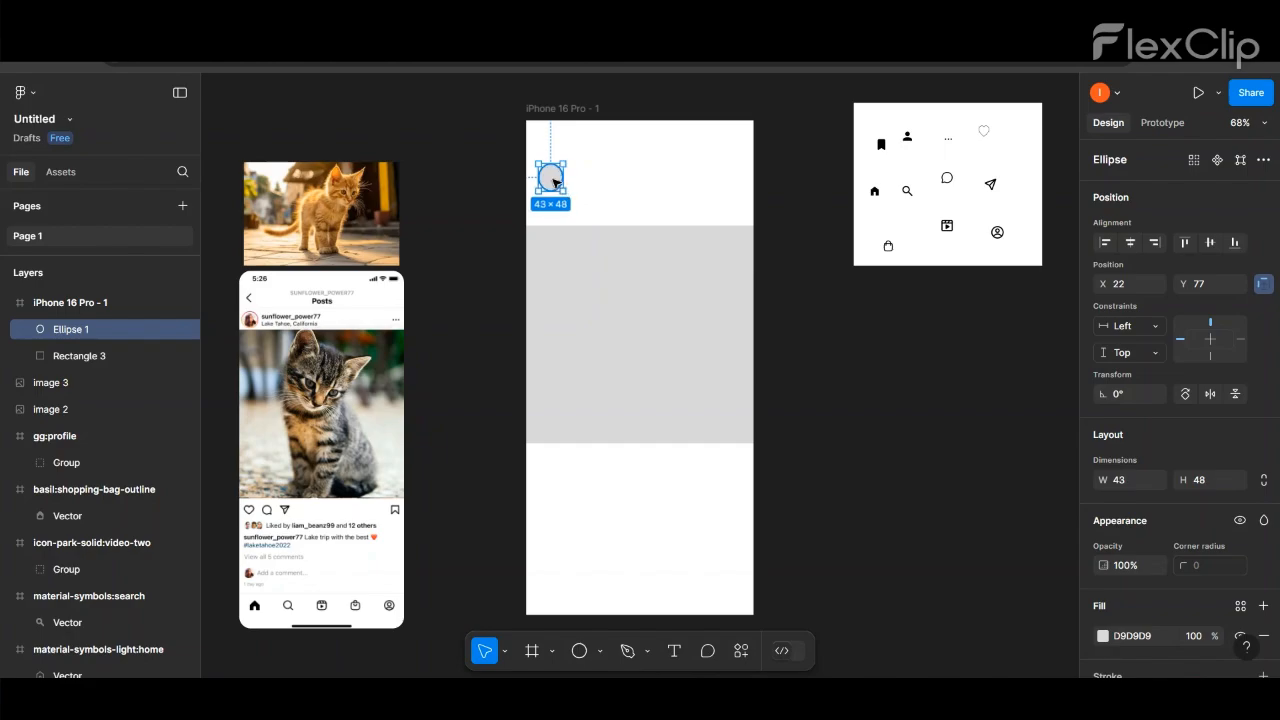
- Set the circle's width to 48 and position it in the header area just above the large grey rectangle
drag(554, 181, 554, 198)
click(1127, 481)
text(4)
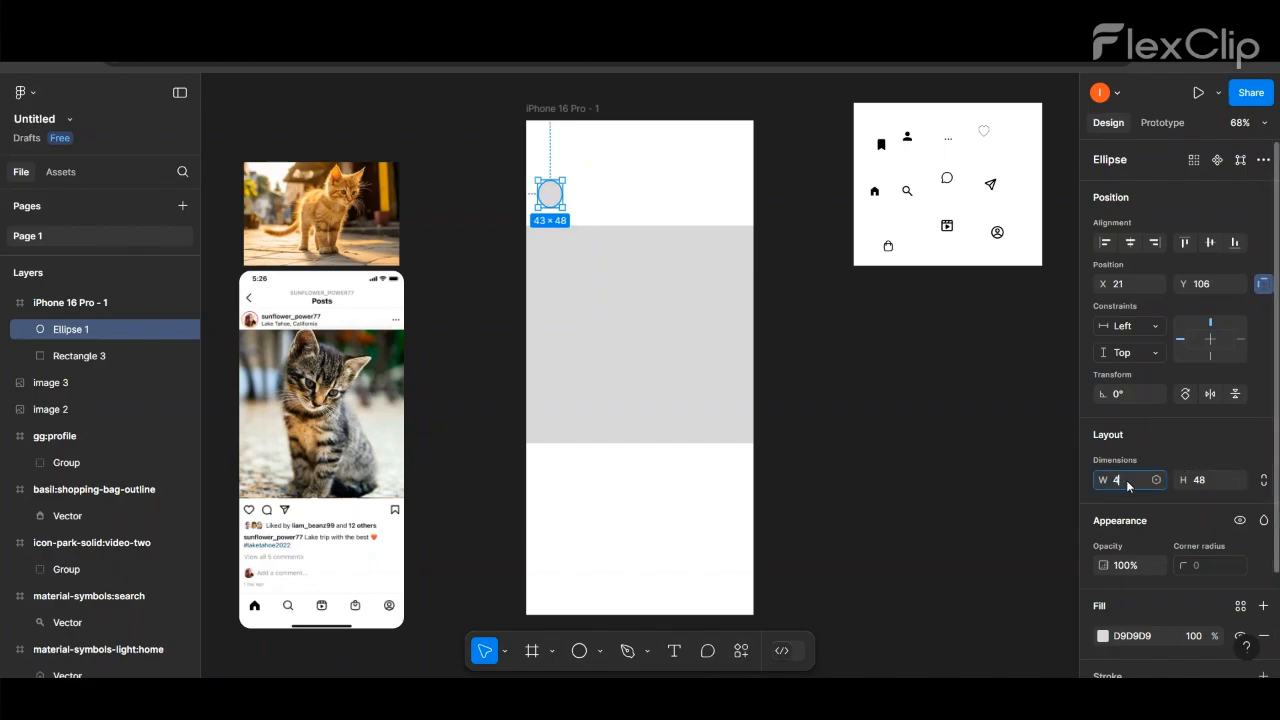
text(8)
click(1054, 465)
click(557, 195)
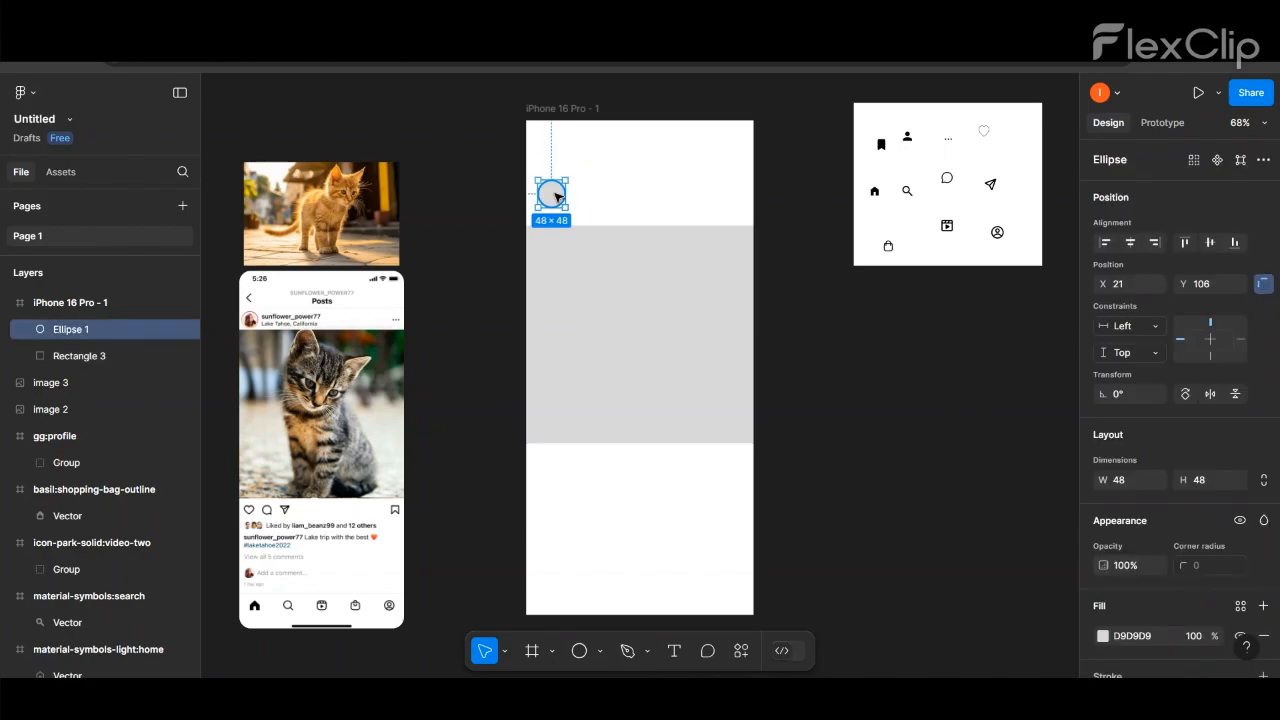
drag(556, 195, 552, 202)
click(856, 290)
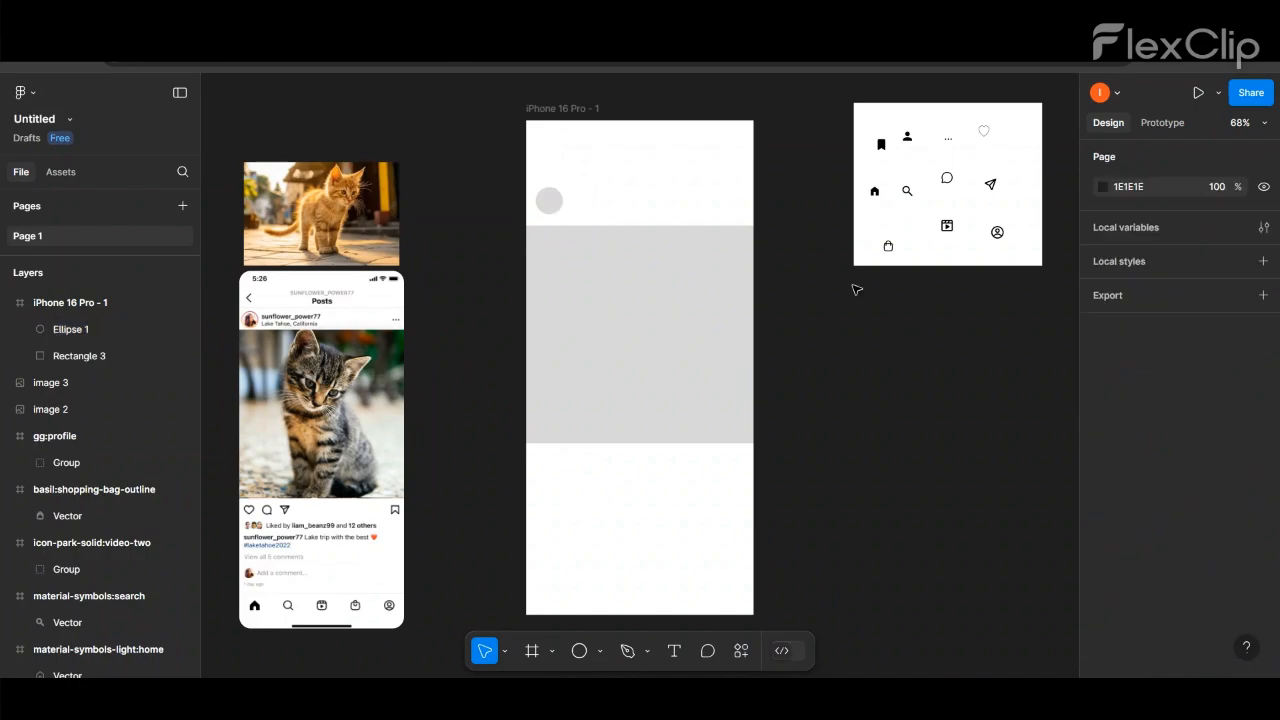
- Add the text "Instagram User" beside the profile circle in the phone frame
click(668, 652)
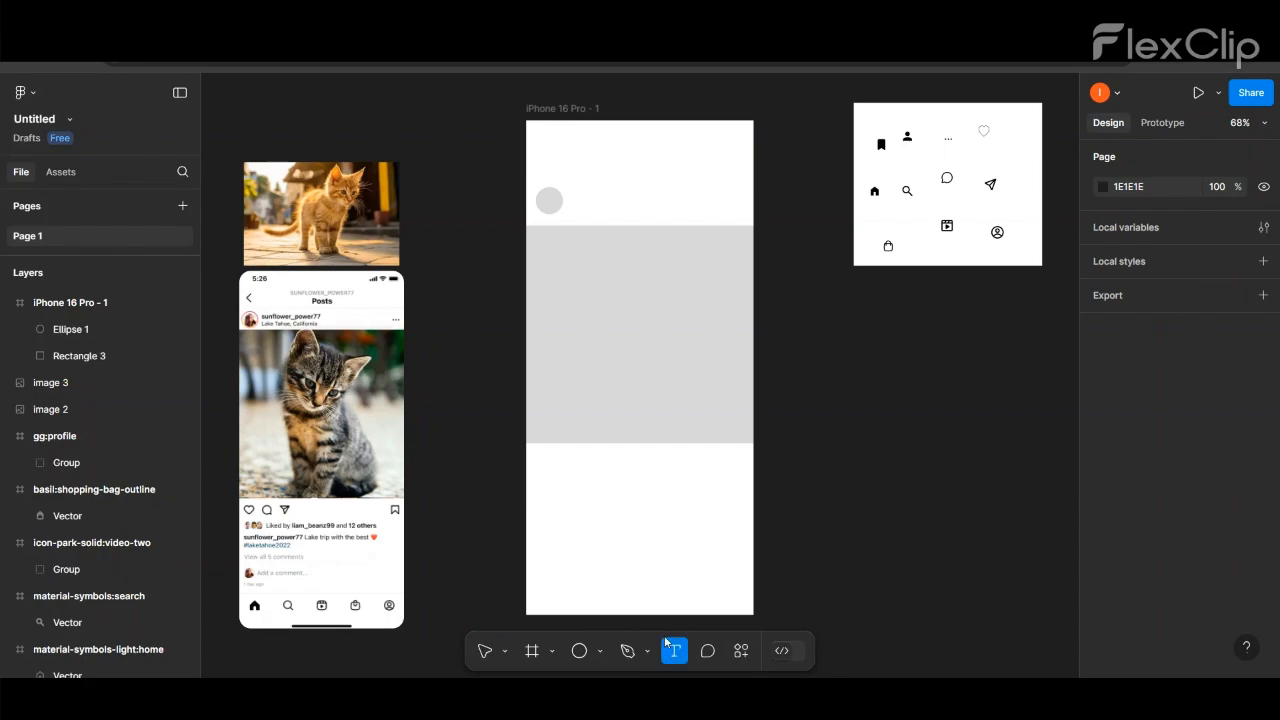
click(580, 198)
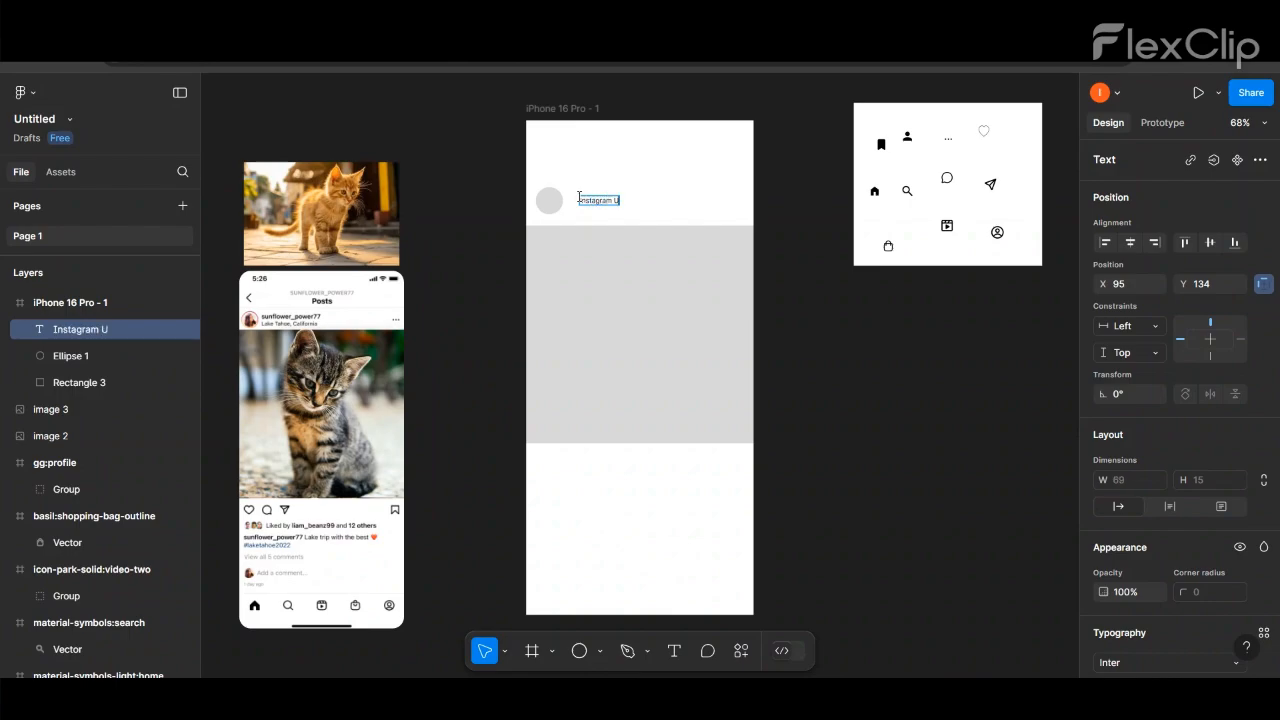
drag(618, 201, 608, 209)
- Duplicate the username text directly beneath the original and change the copy to "location here"
click(652, 216)
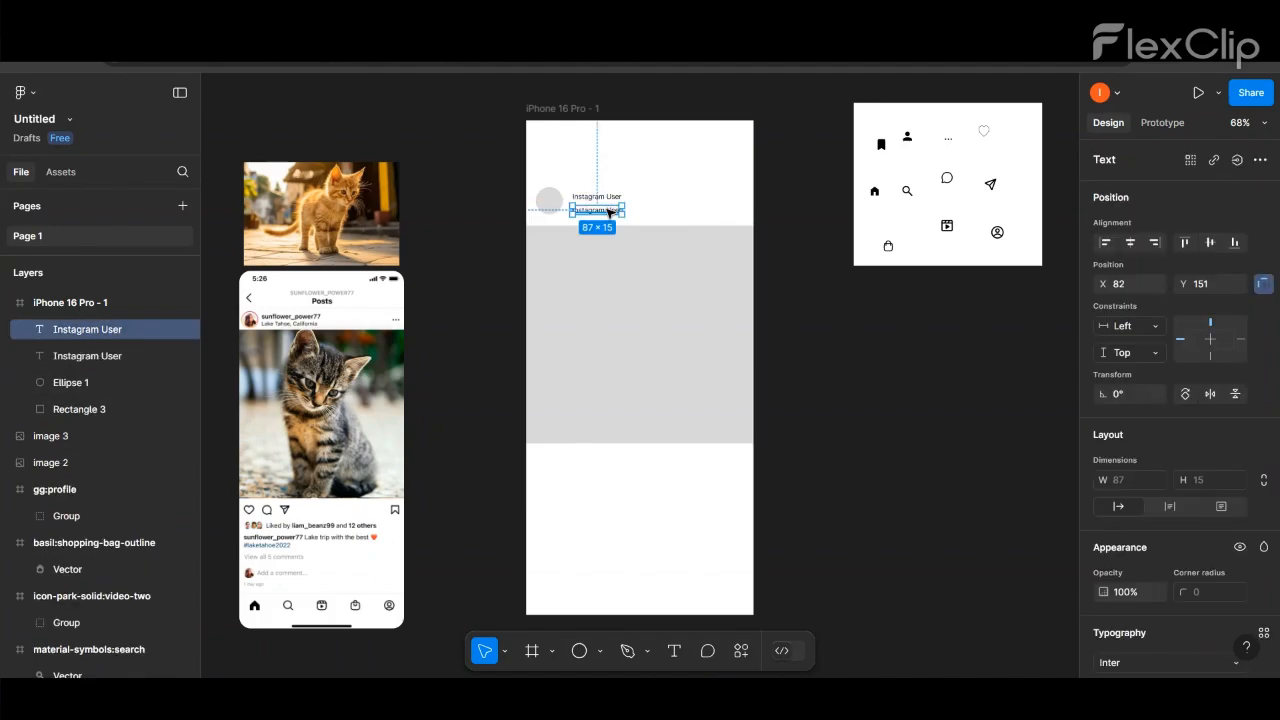
double_click(608, 210)
text(location here)
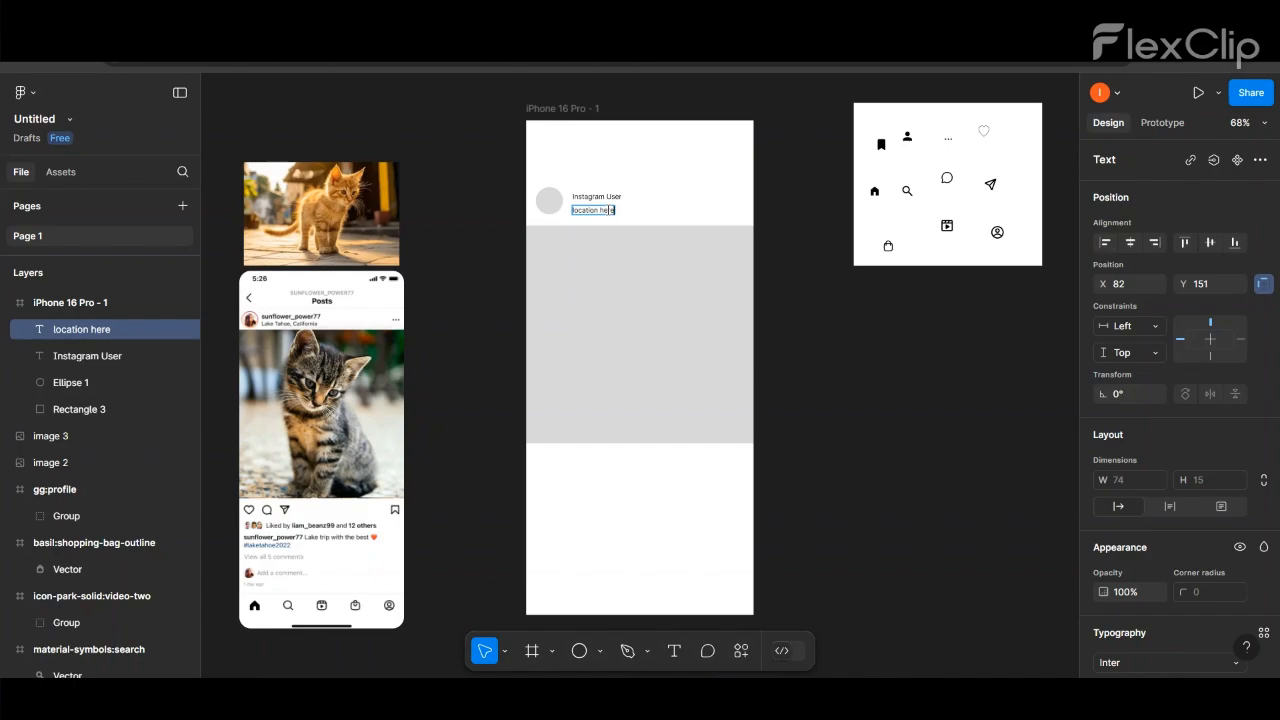
- Change the fill of the "location here" text to dark grey 404040
scroll(1143, 542, down, 4)
click(1103, 512)
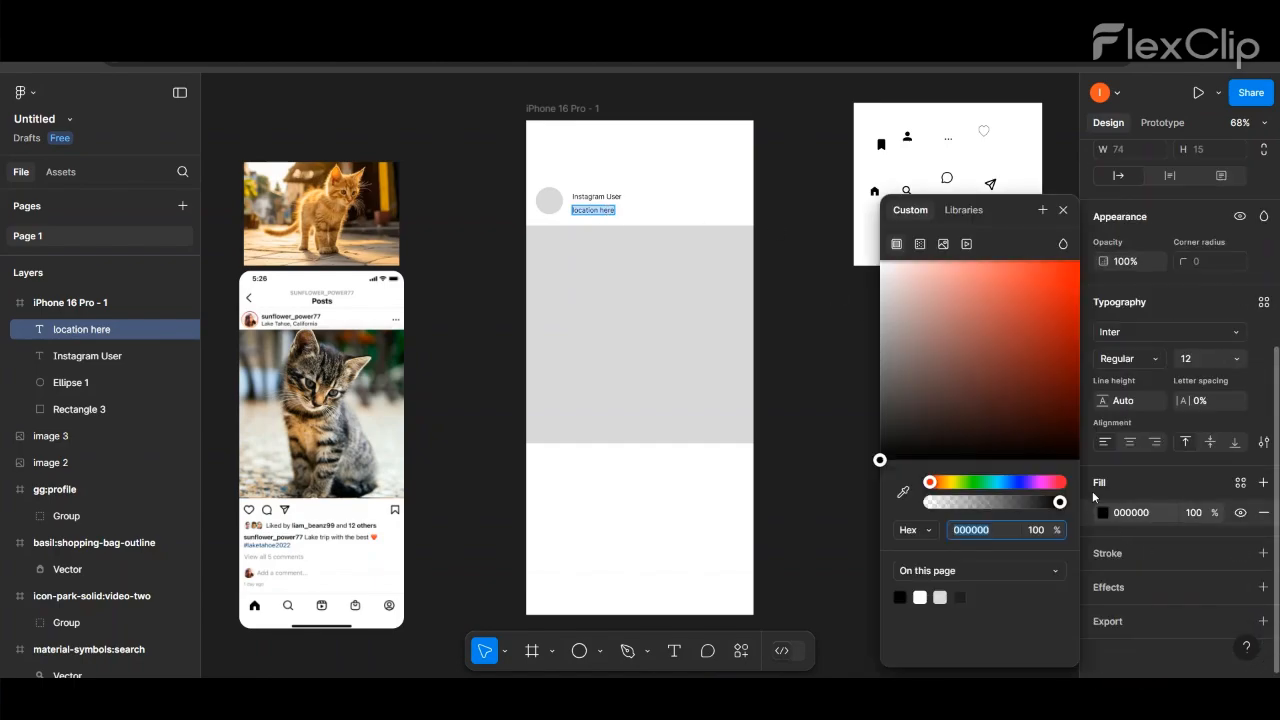
click(940, 597)
drag(880, 292, 847, 416)
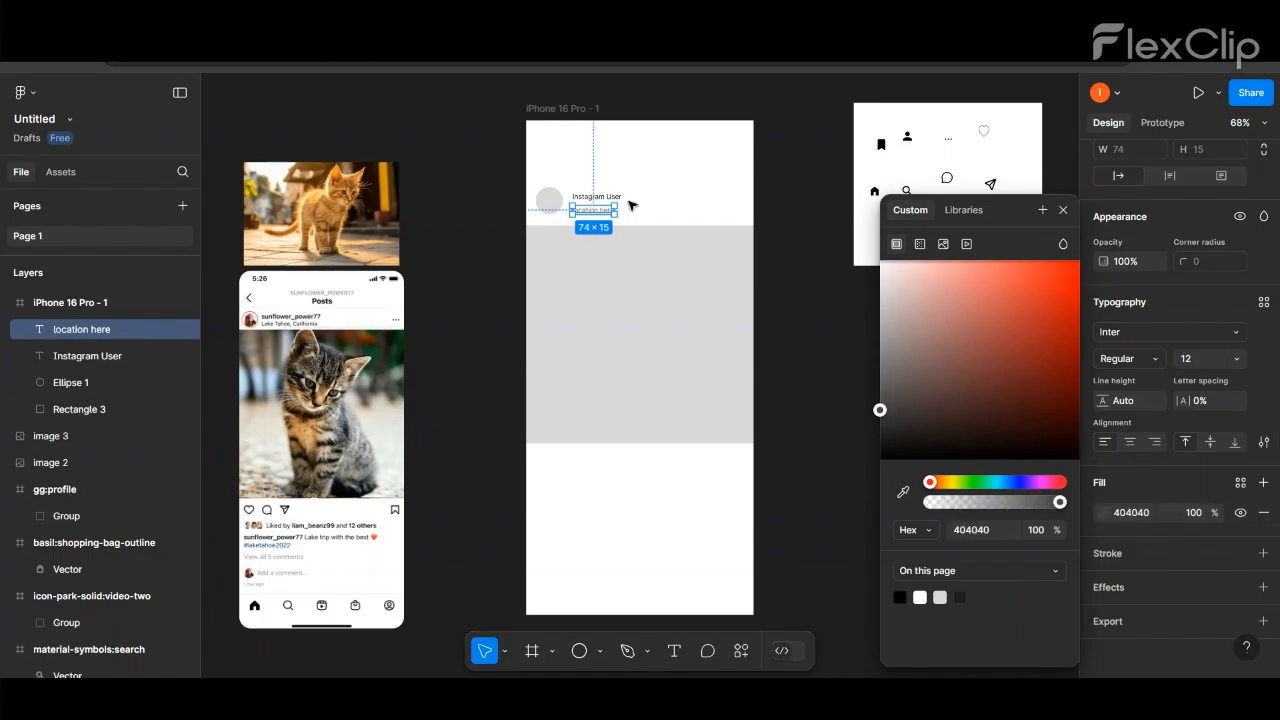
click(662, 210)
- Move the "location here" text up to Y 147, closer to the username
scroll(566, 180, up, 4)
click(620, 240)
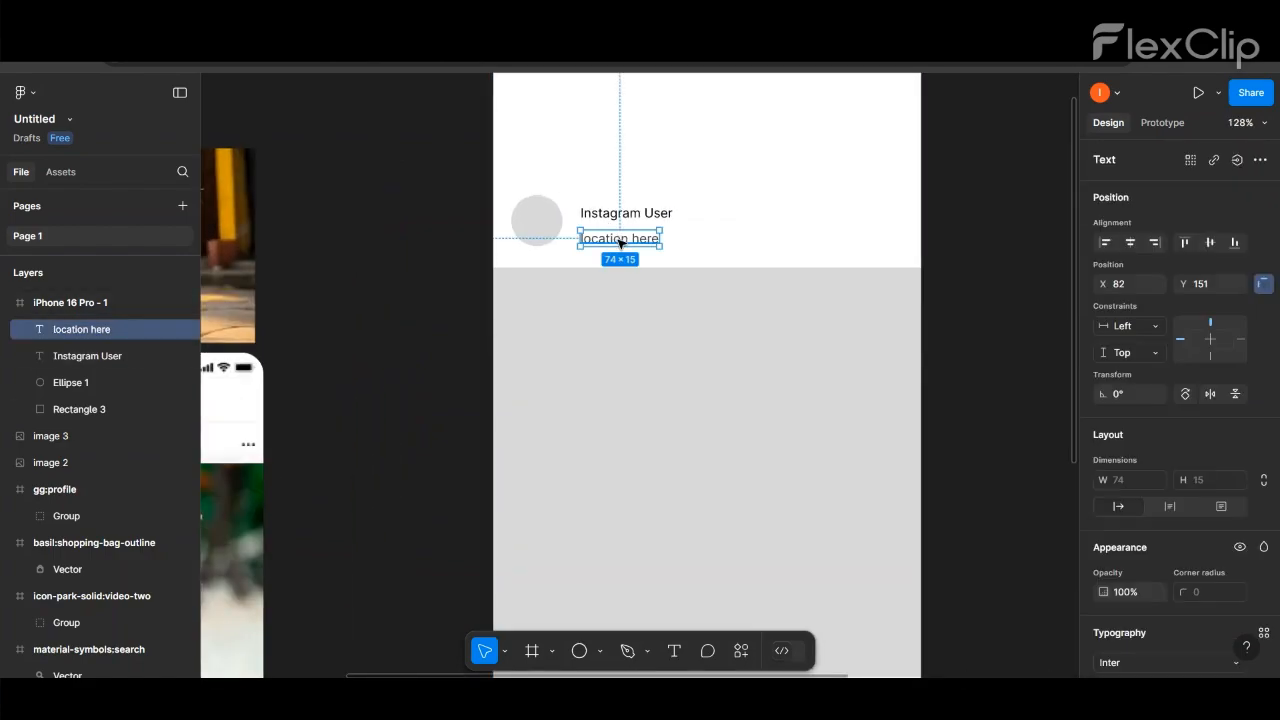
scroll(677, 206, down, 3)
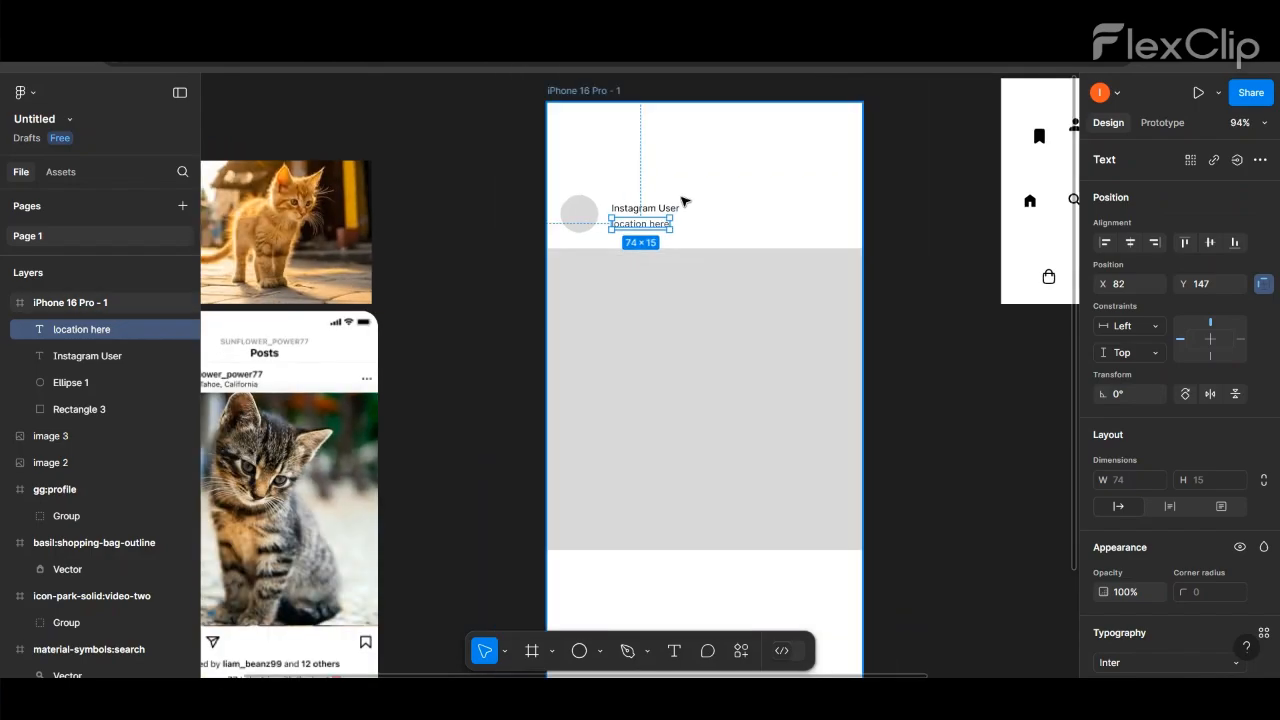
- Set the font size of the "Instagram User" text to 13
double_click(645, 208)
scroll(1245, 592, down, 3)
click(1237, 439)
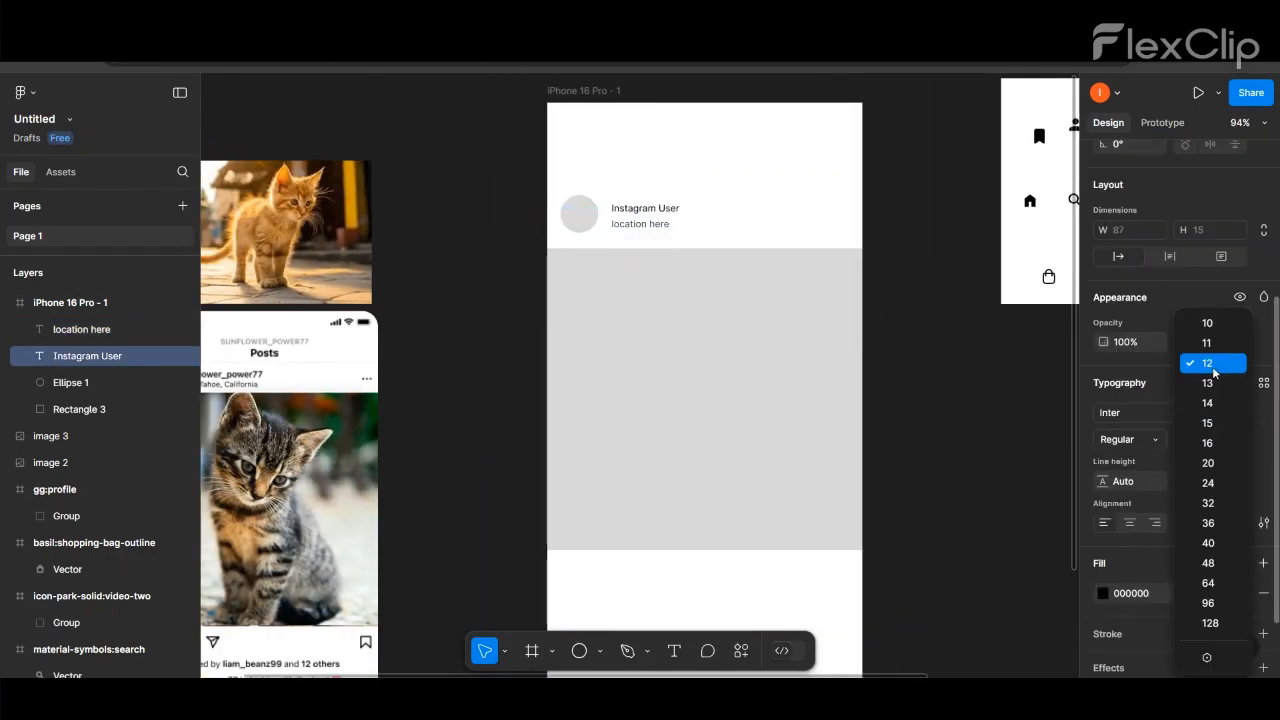
click(1176, 384)
click(886, 217)
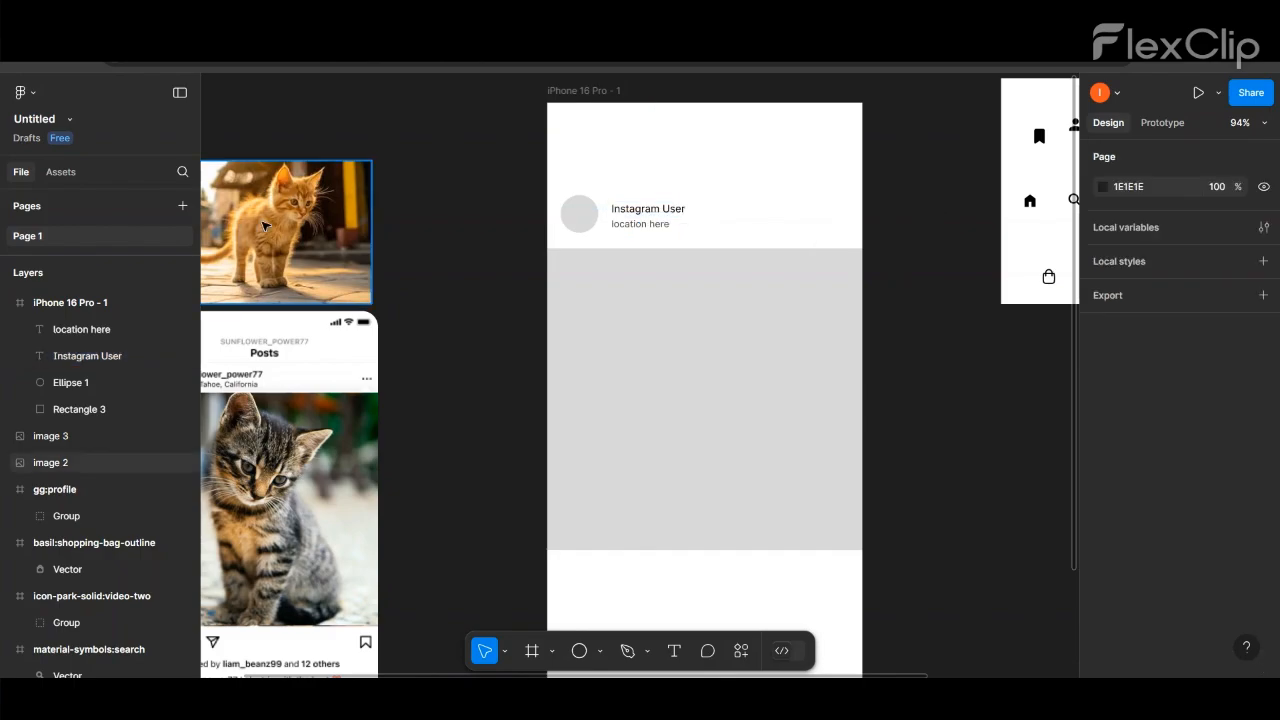
- Shrink the orange cat photo to about 73 wide, place it over the profile circle, and mask it with the circle
click(580, 214)
click(268, 215)
drag(268, 215, 417, 212)
drag(477, 294, 587, 237)
click(588, 212)
right_click(585, 222)
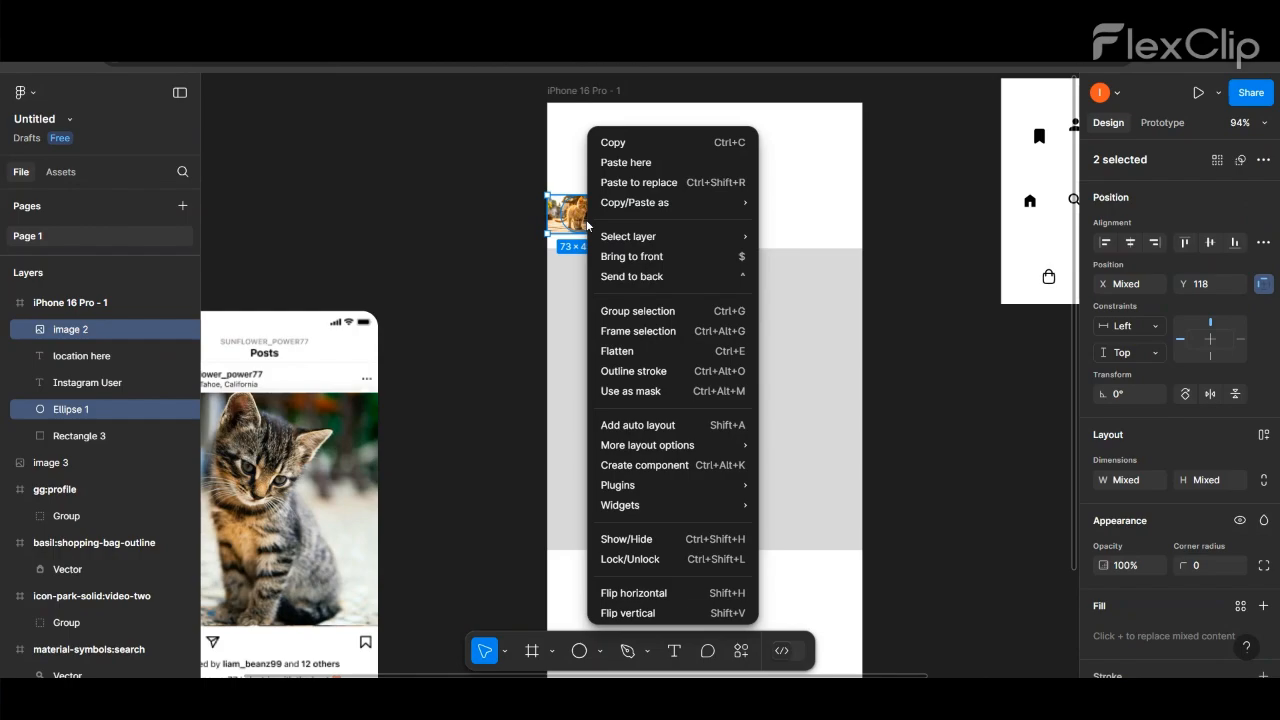
click(612, 390)
- Move the username and location texts slightly closer to the round profile picture
click(430, 181)
drag(697, 232, 631, 225)
click(453, 206)
- Move the three-dot icon from the icon board to the far end of the post header, opposite the username
scroll(413, 203, down, 3)
drag(941, 147, 730, 213)
click(760, 210)
- Set the width of the three-dot icon in the post header to 13
scroll(740, 215, up, 5)
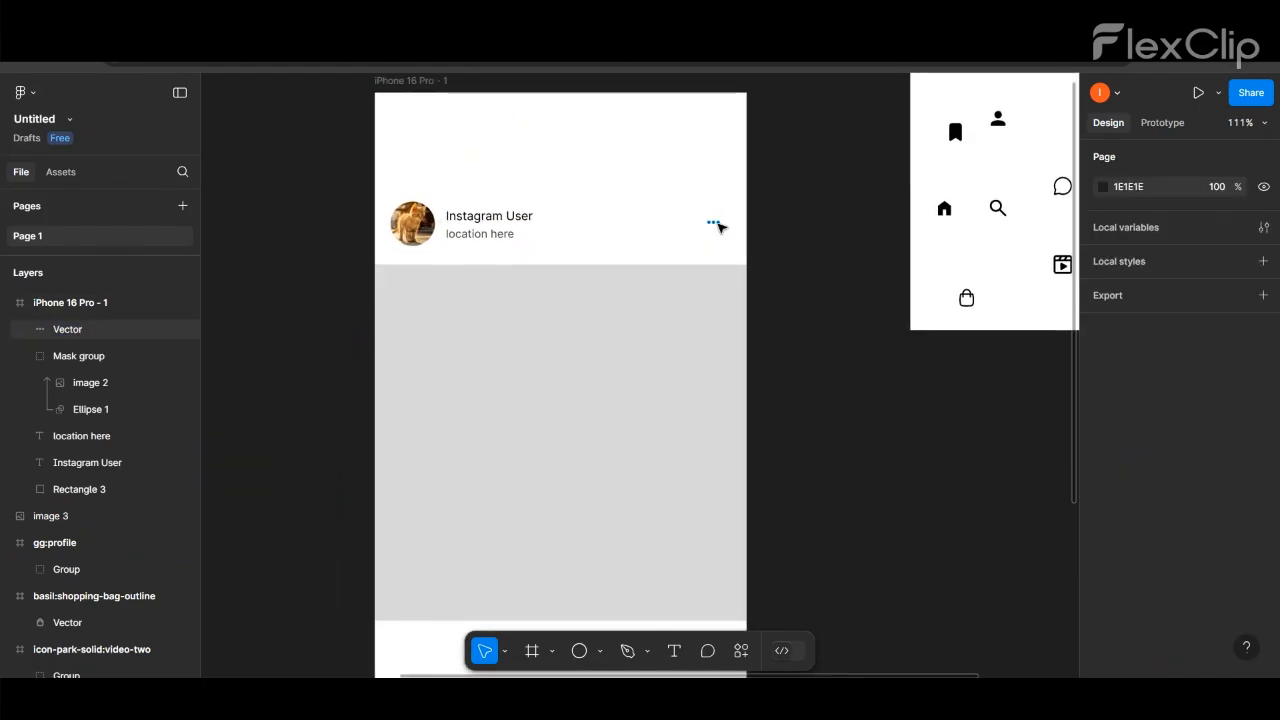
click(714, 223)
scroll(1200, 420, down, 2)
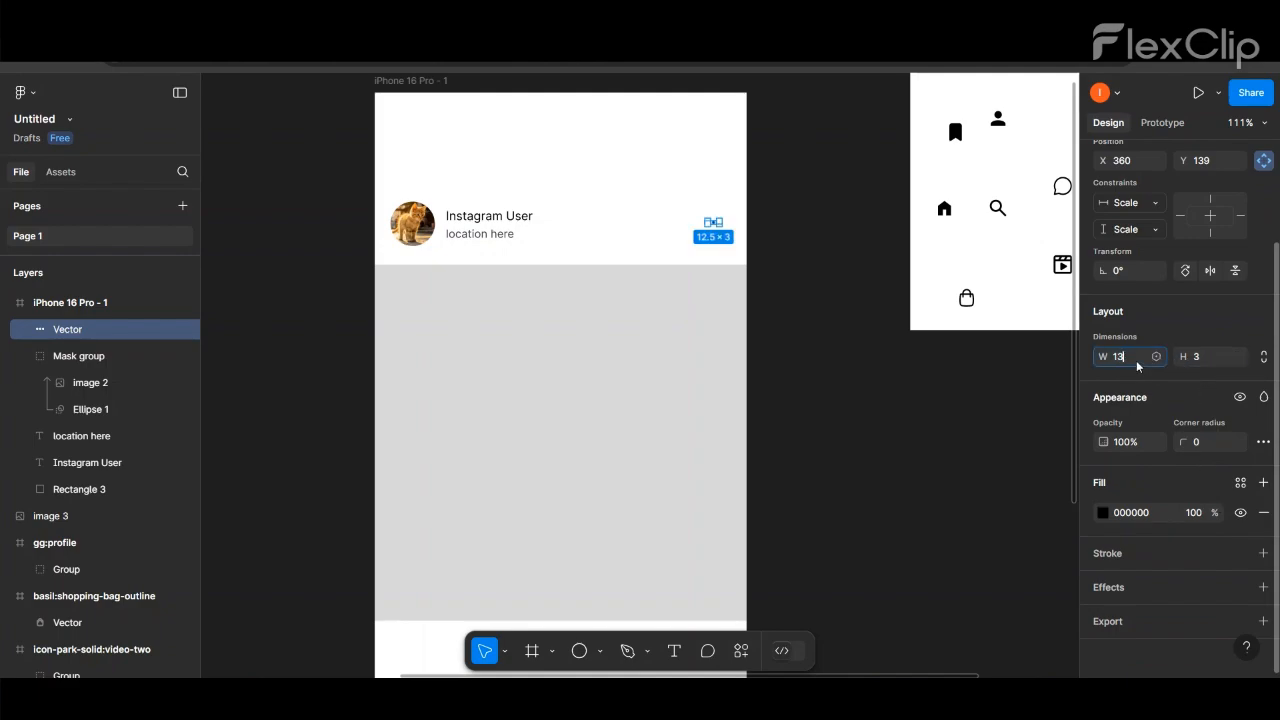
key(Return)
click(846, 286)
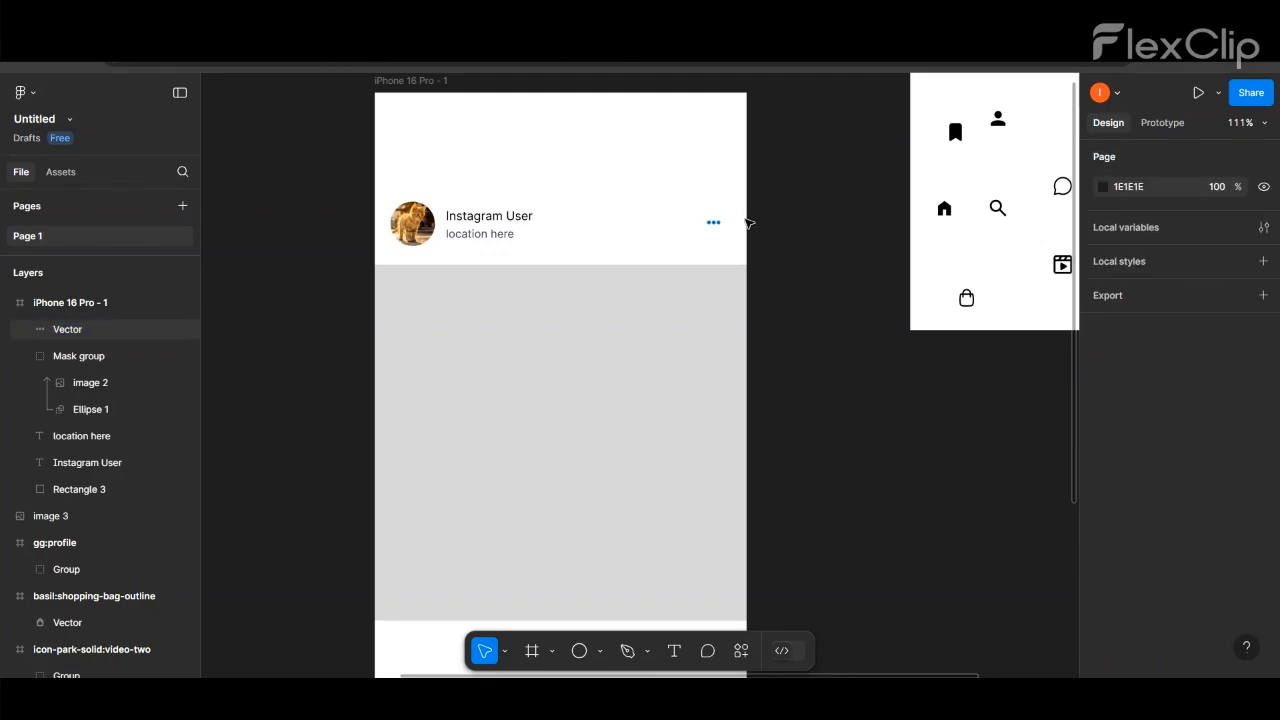
- Place the kitten photo over the grey rectangle and scale it to cover the rectangle fully, about 402 × 385
scroll(771, 218, down, 2)
scroll(771, 218, down, 3)
click(355, 416)
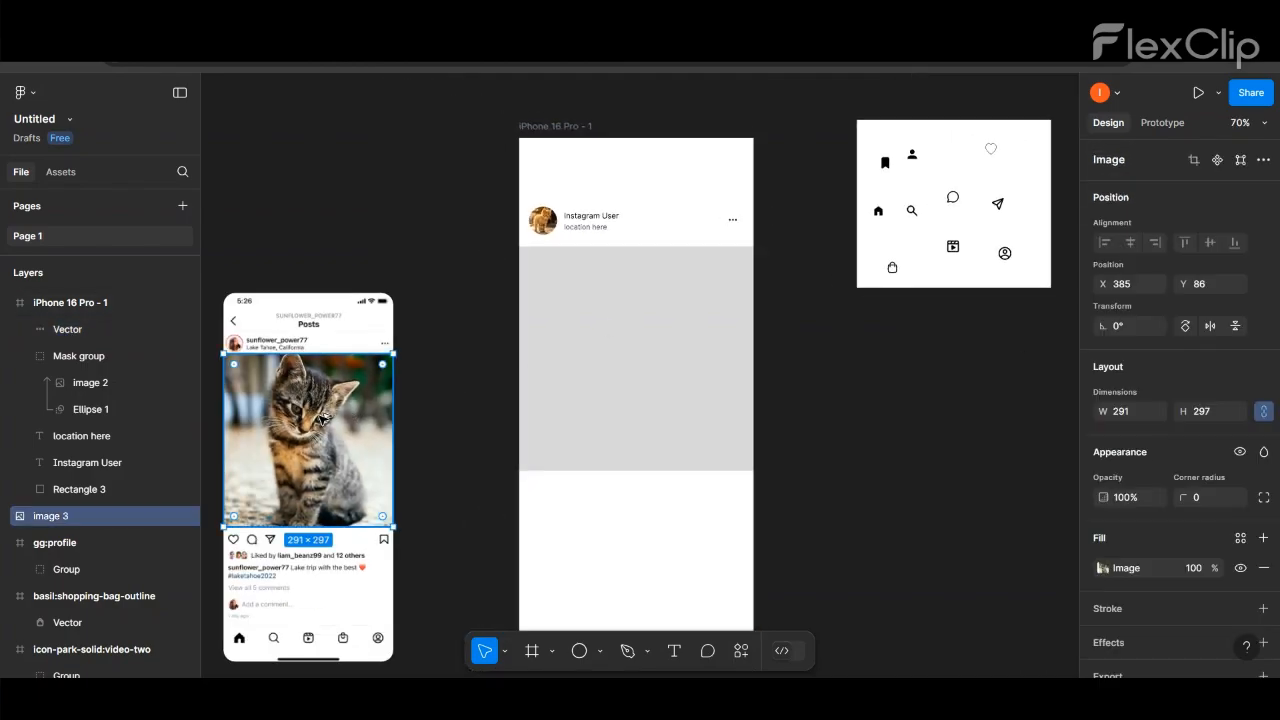
drag(322, 420, 649, 332)
drag(551, 266, 519, 246)
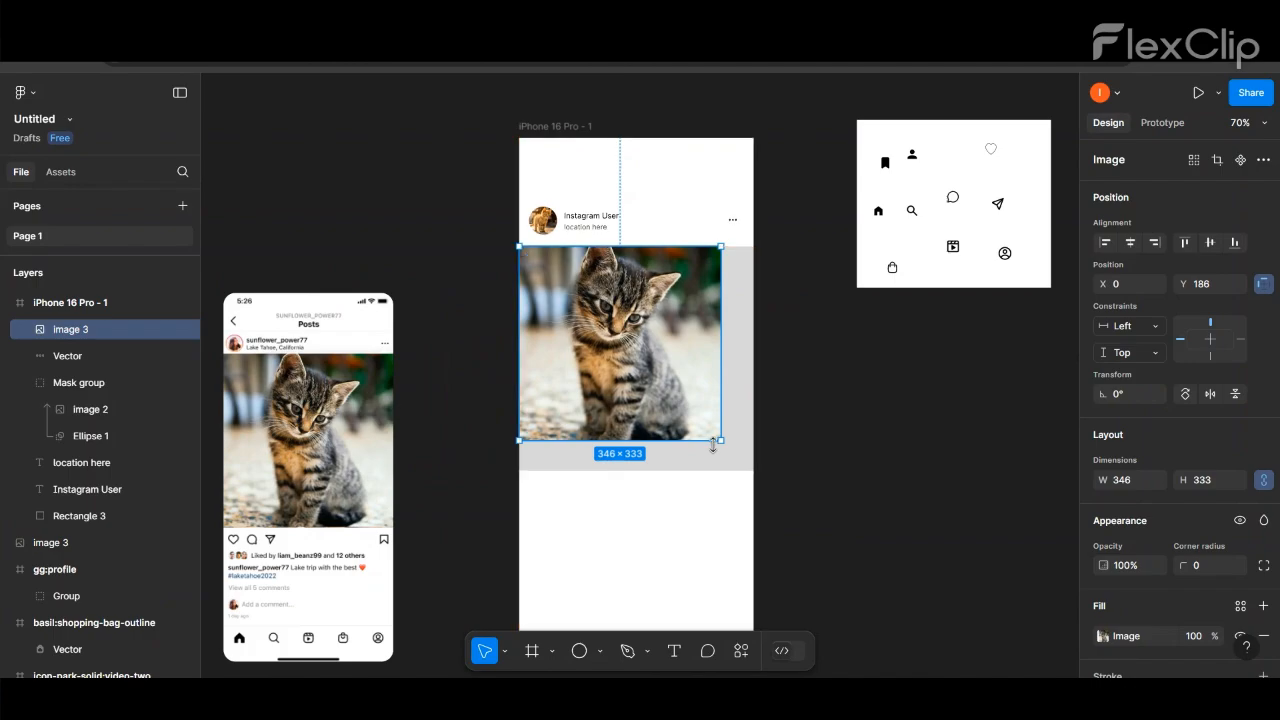
drag(713, 445, 752, 470)
- Select the kitten photo together with the rectangle behind it and use the rectangle as its mask
click(737, 517)
drag(737, 517, 594, 340)
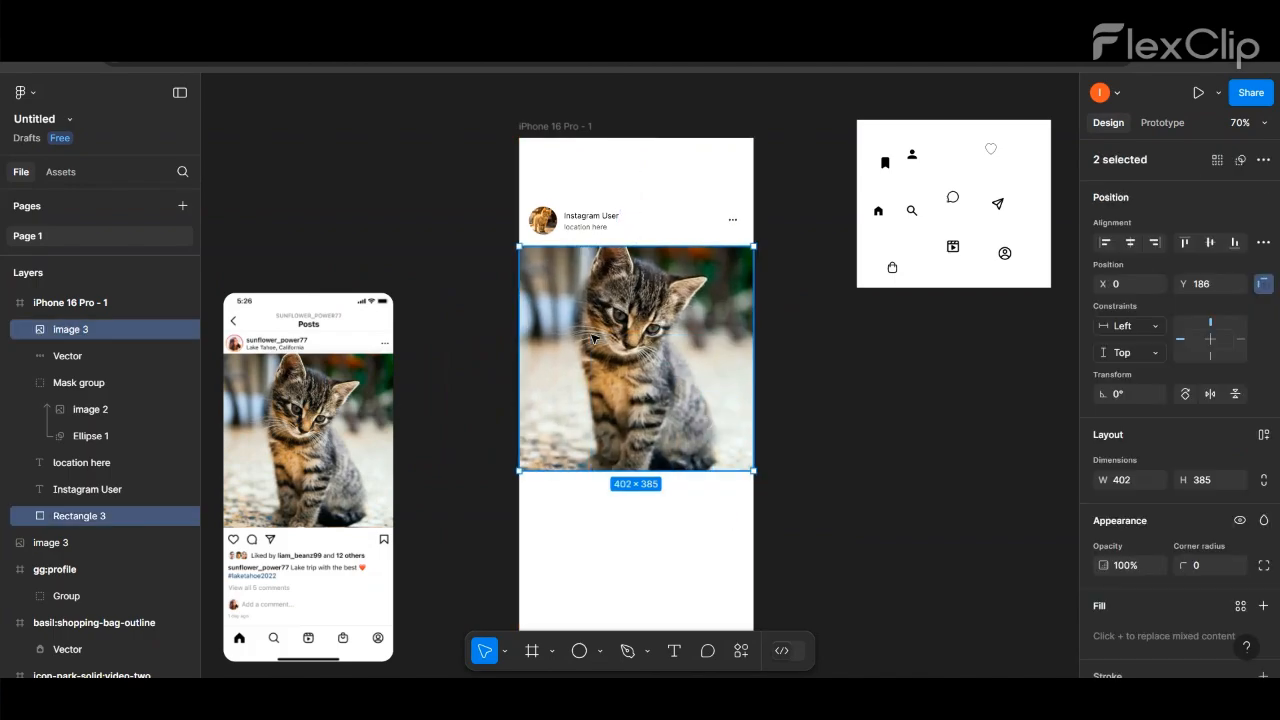
right_click(594, 340)
click(625, 394)
click(845, 424)
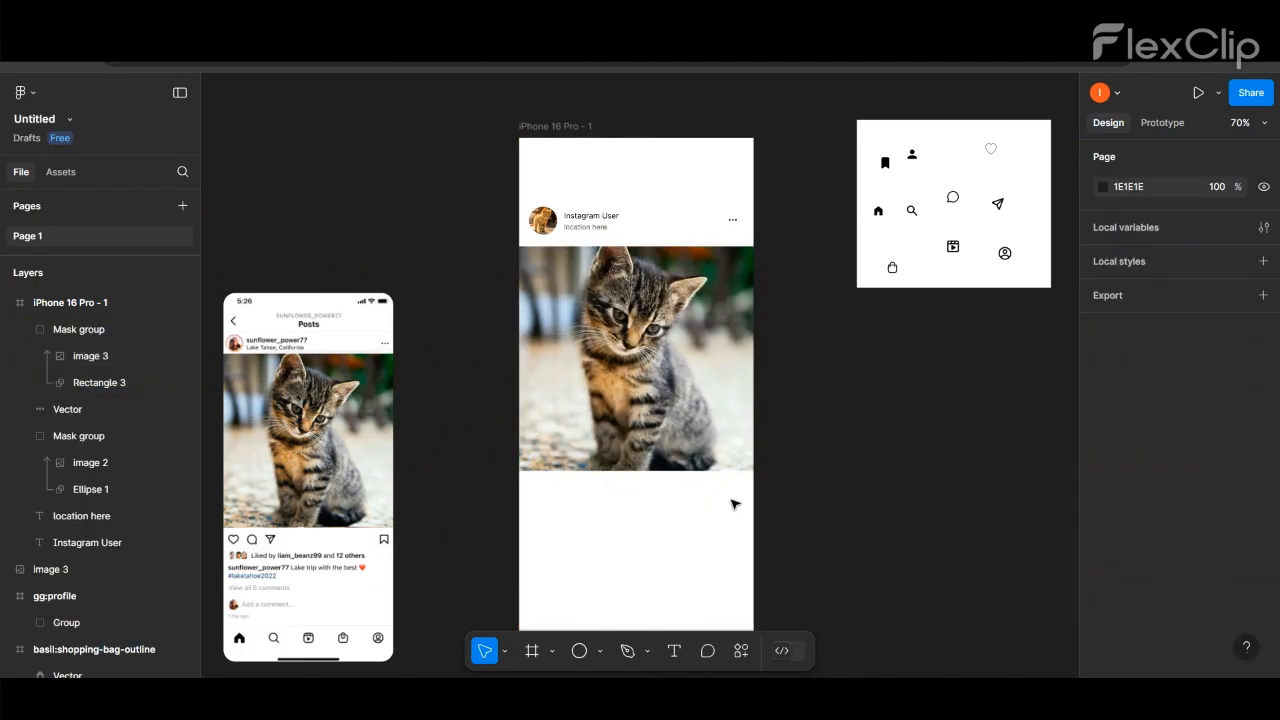
- Move the masked kitten photo up so it sits directly beneath the post header
drag(668, 369, 659, 359)
click(820, 437)
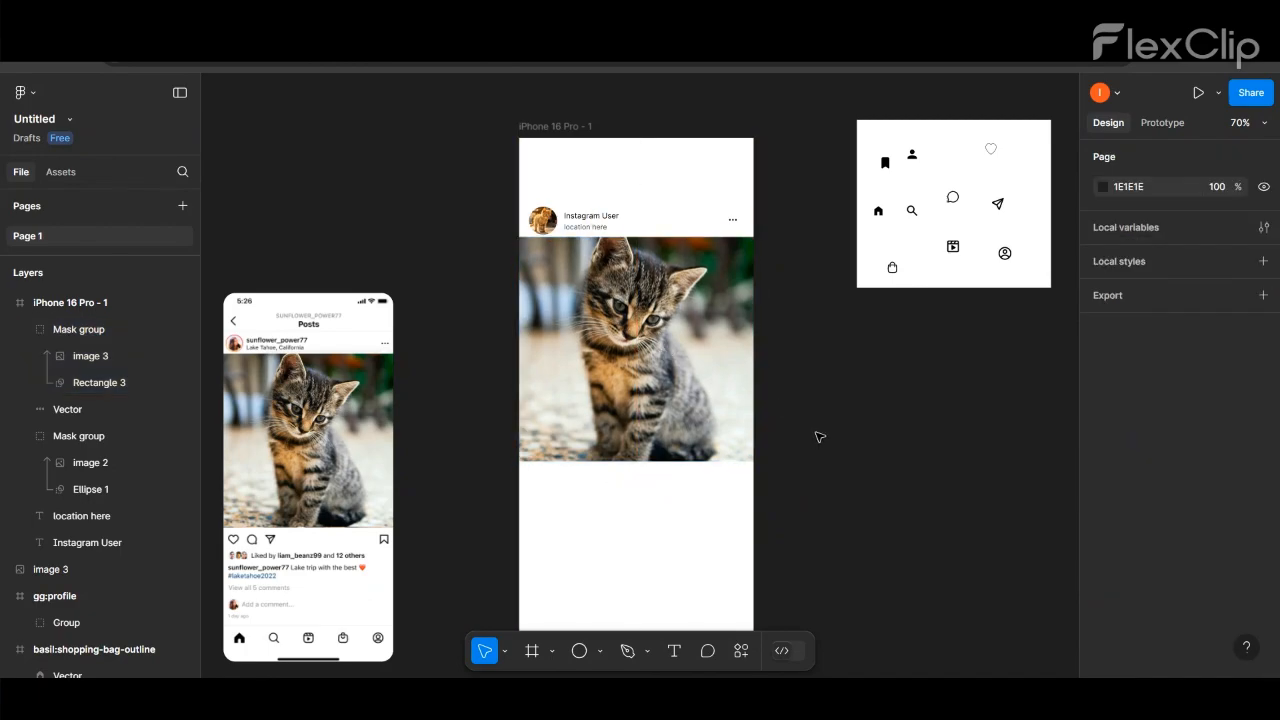
drag(622, 232, 540, 225)
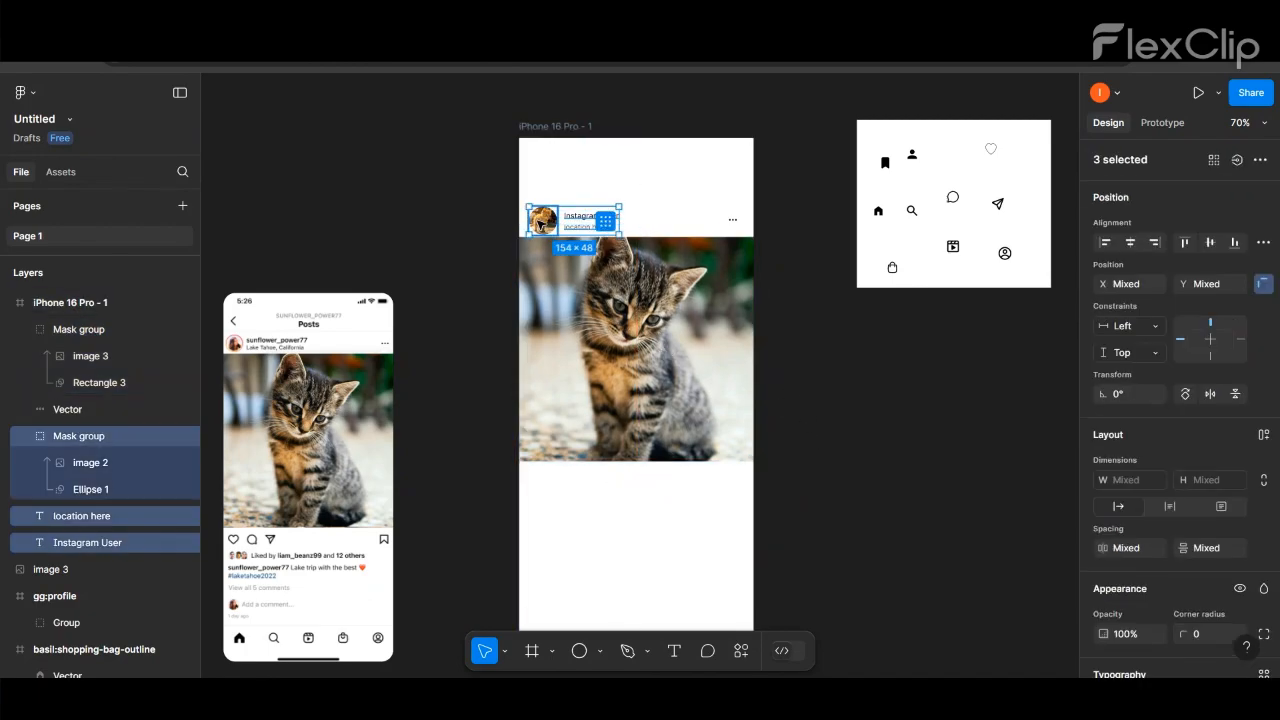
click(541, 223)
click(503, 240)
- Move the heart icon from the icon board to just below the kitten photo's left corner and adjust its stroke weight
scroll(505, 241, down, 1)
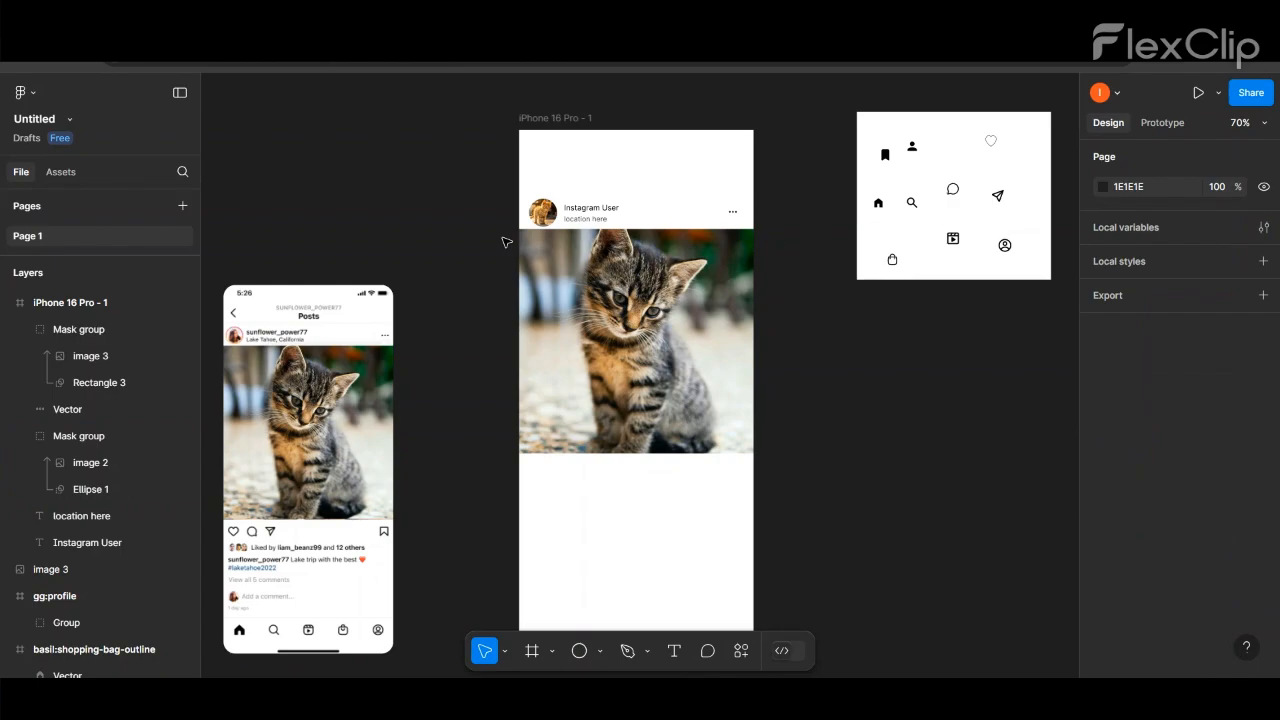
mouse_move(991, 141)
mouse_down()
mouse_move(763, 403)
mouse_move(548, 480)
mouse_up()
scroll(1190, 553, down, 3)
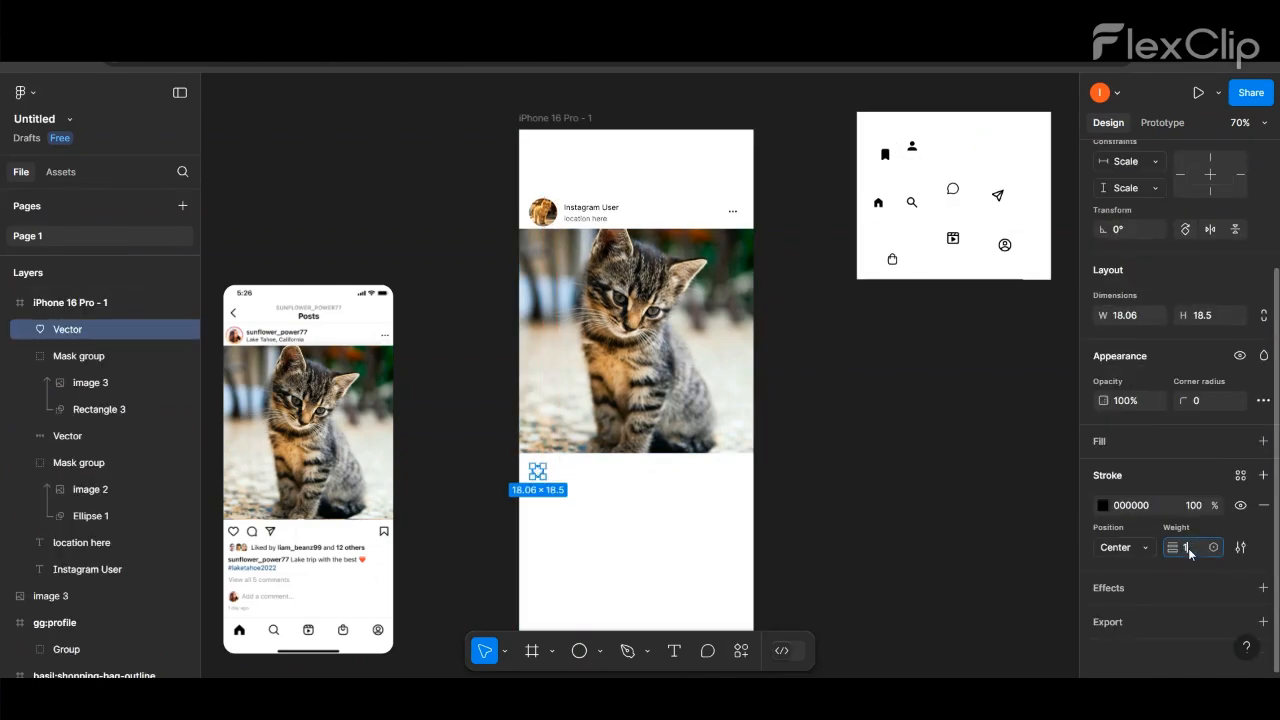
click(951, 448)
- Enlarge the heart icon below the kitten photo
click(540, 472)
scroll(1196, 560, down, 4)
click(857, 474)
click(536, 472)
scroll(538, 470, up, 5)
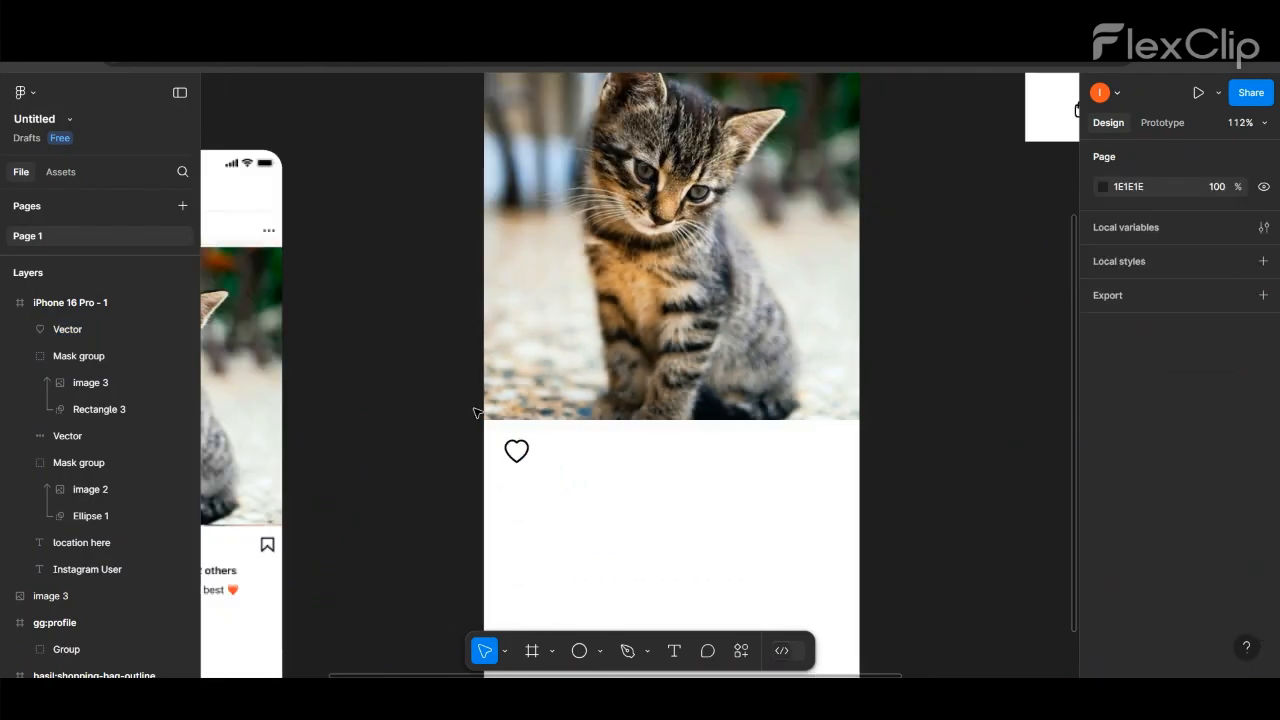
click(475, 410)
- Move the comment bubble icon from the icon board to beside the heart and size it to 24 × 23
scroll(475, 410, down, 6)
click(497, 432)
click(700, 423)
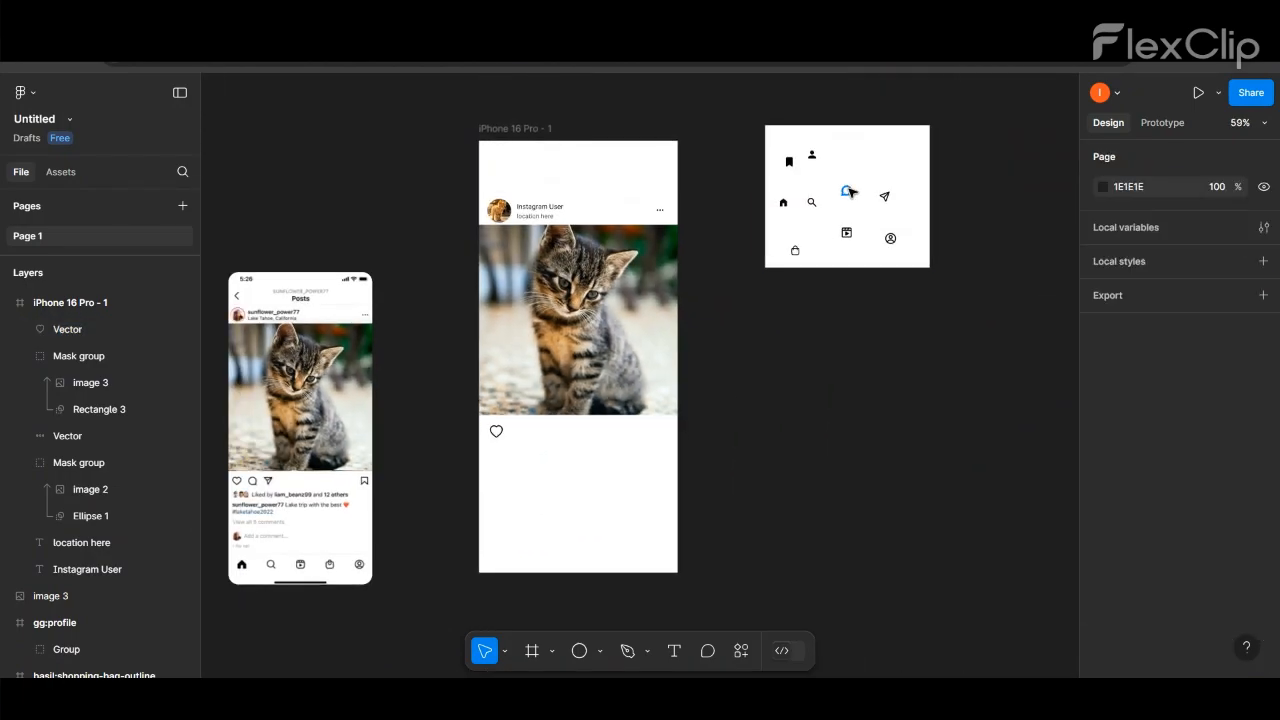
click(847, 190)
drag(847, 190, 522, 432)
scroll(480, 432, up, 4)
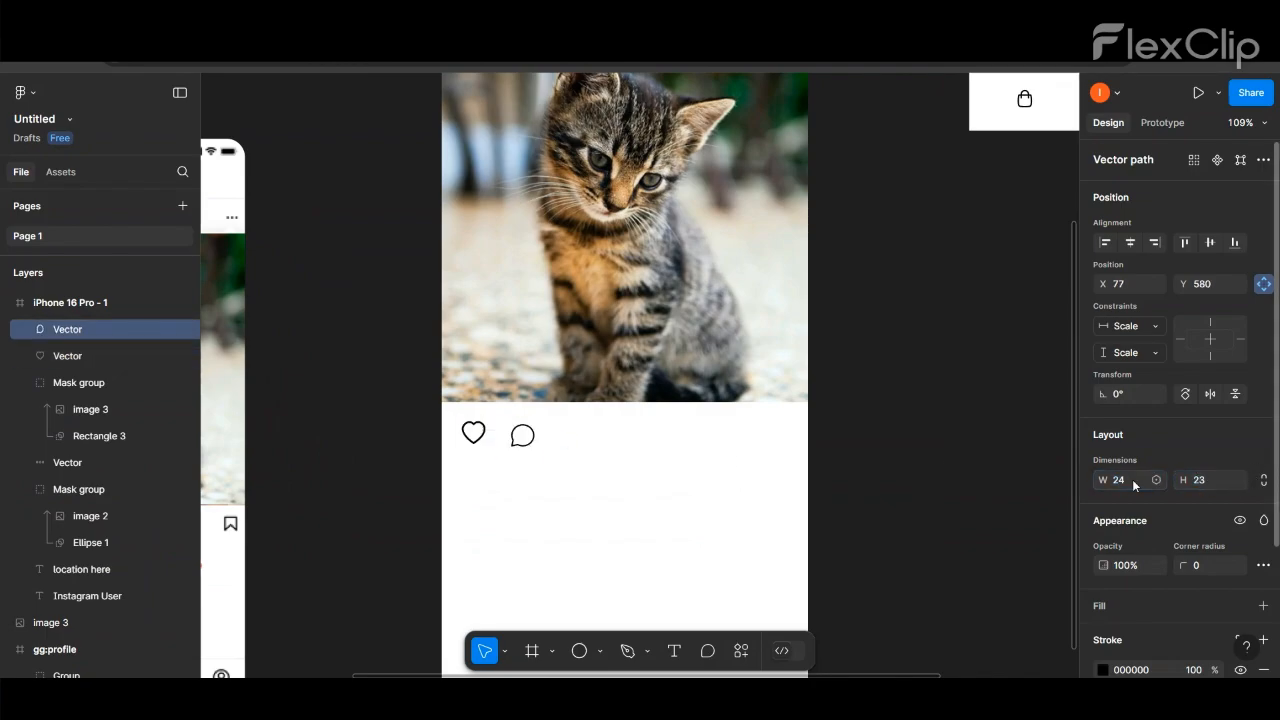
click(874, 400)
- Align the comment bubble level with the heart and flip it horizontally, adjusting its spacing from the heart
click(531, 442)
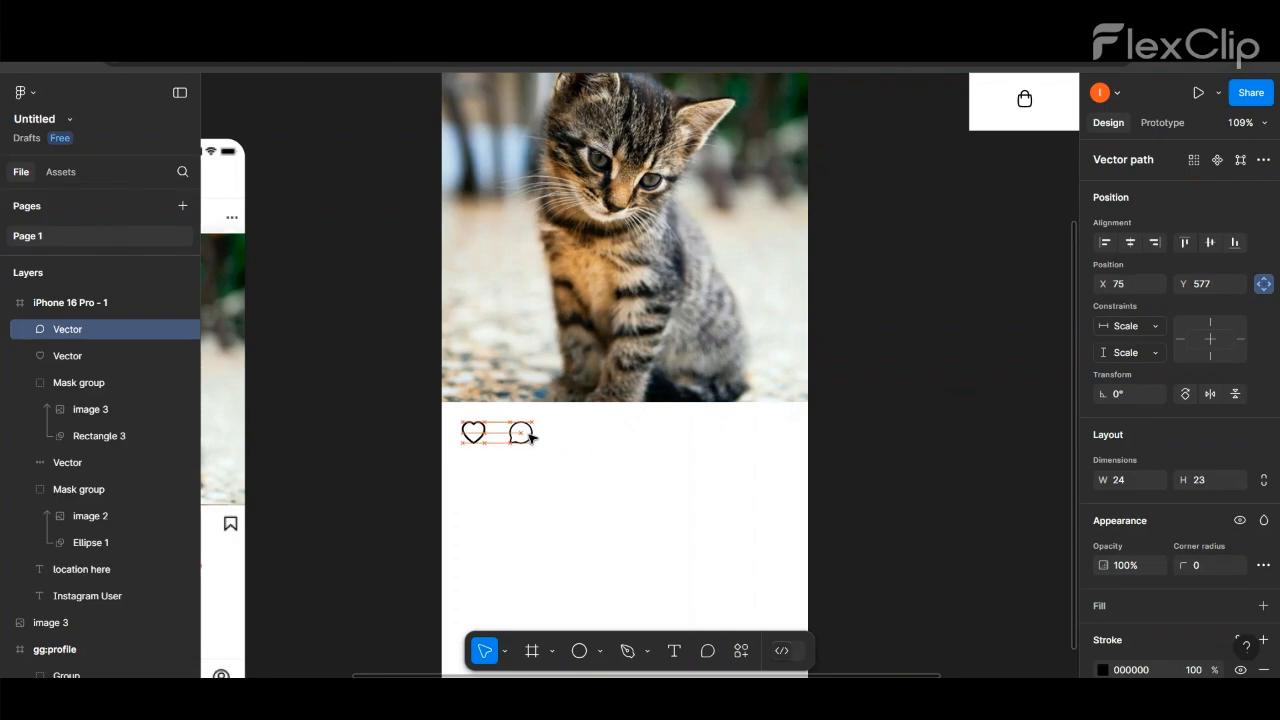
right_click(531, 438)
click(571, 590)
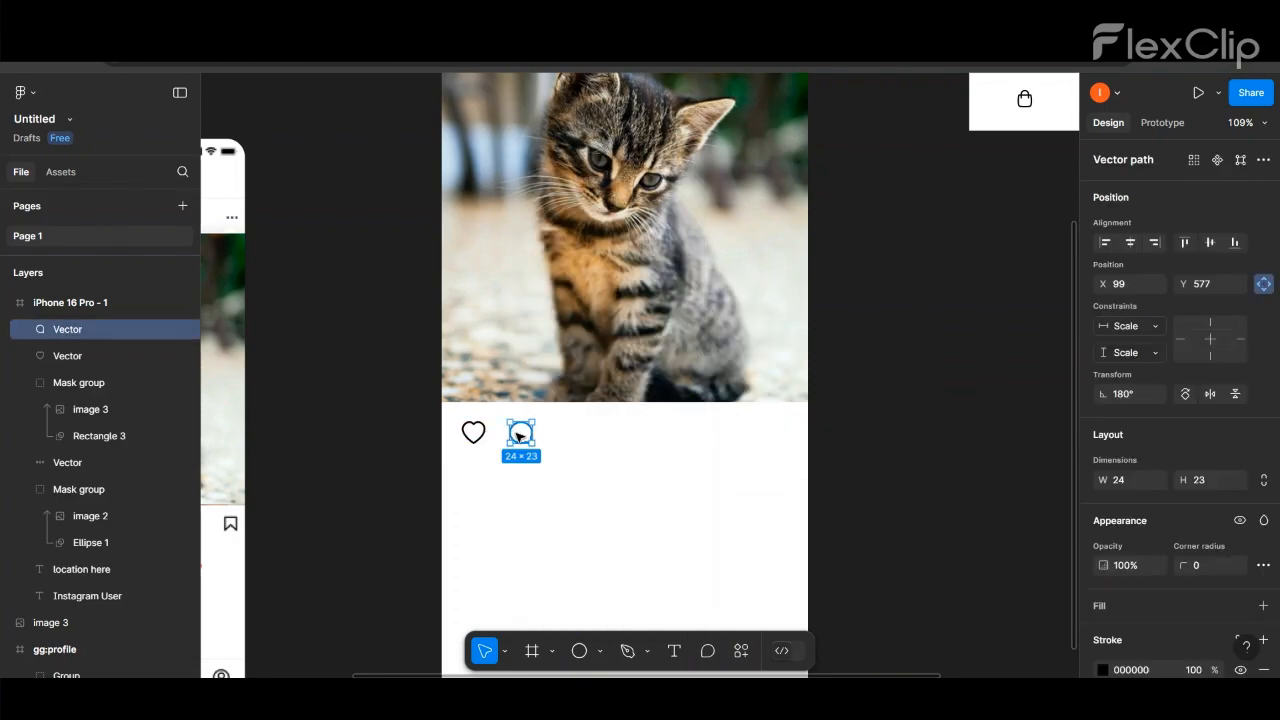
drag(518, 435, 514, 435)
click(560, 457)
- Move the paper-plane send icon from the icon board to beside the comment bubble
scroll(560, 457, down, 3)
drag(891, 215, 561, 448)
scroll(561, 446, up, 3)
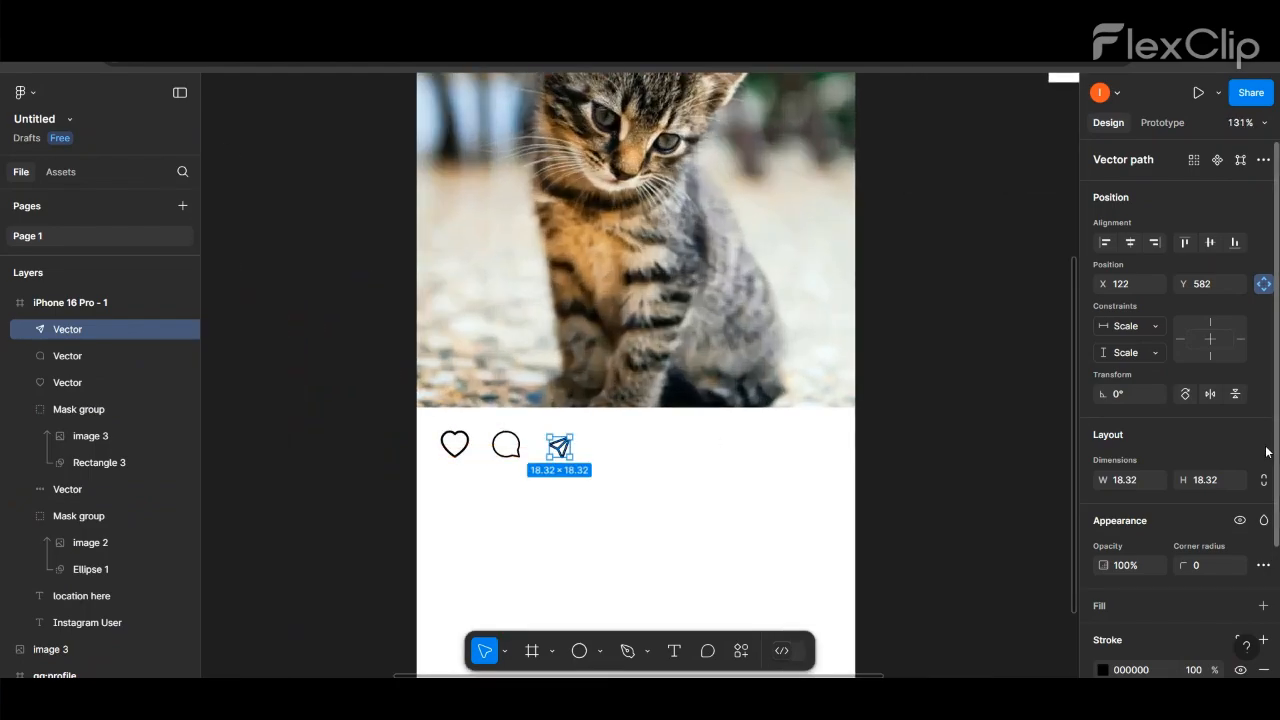
- Set the send icon's height to 23 and its width to 24
click(1206, 482)
text(23)
key(Return)
click(1130, 482)
text(24)
key(Return)
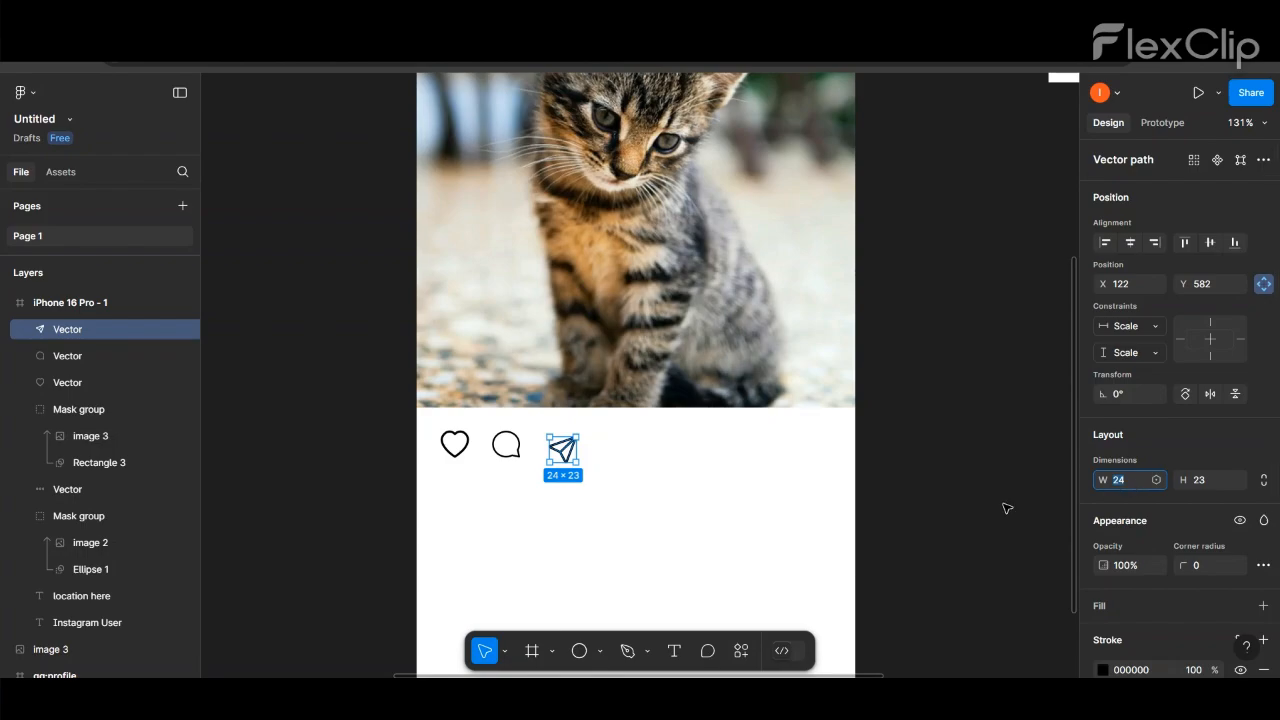
- Align the send icon with the heart and comment icons, leaving an equal gap of 23 between them
click(1006, 509)
drag(573, 456, 572, 450)
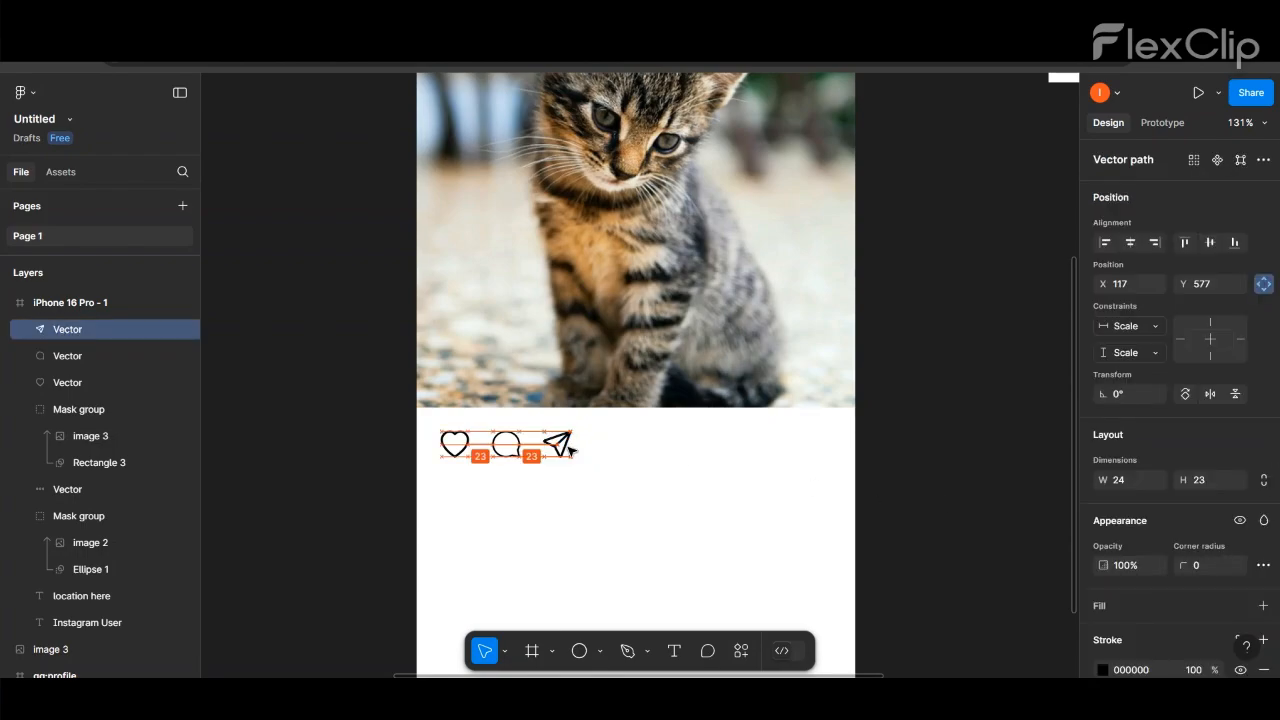
click(936, 317)
- Rotate the send icon to about -11° so it tilts like the one in the reference post
scroll(936, 317, down, 5)
click(708, 391)
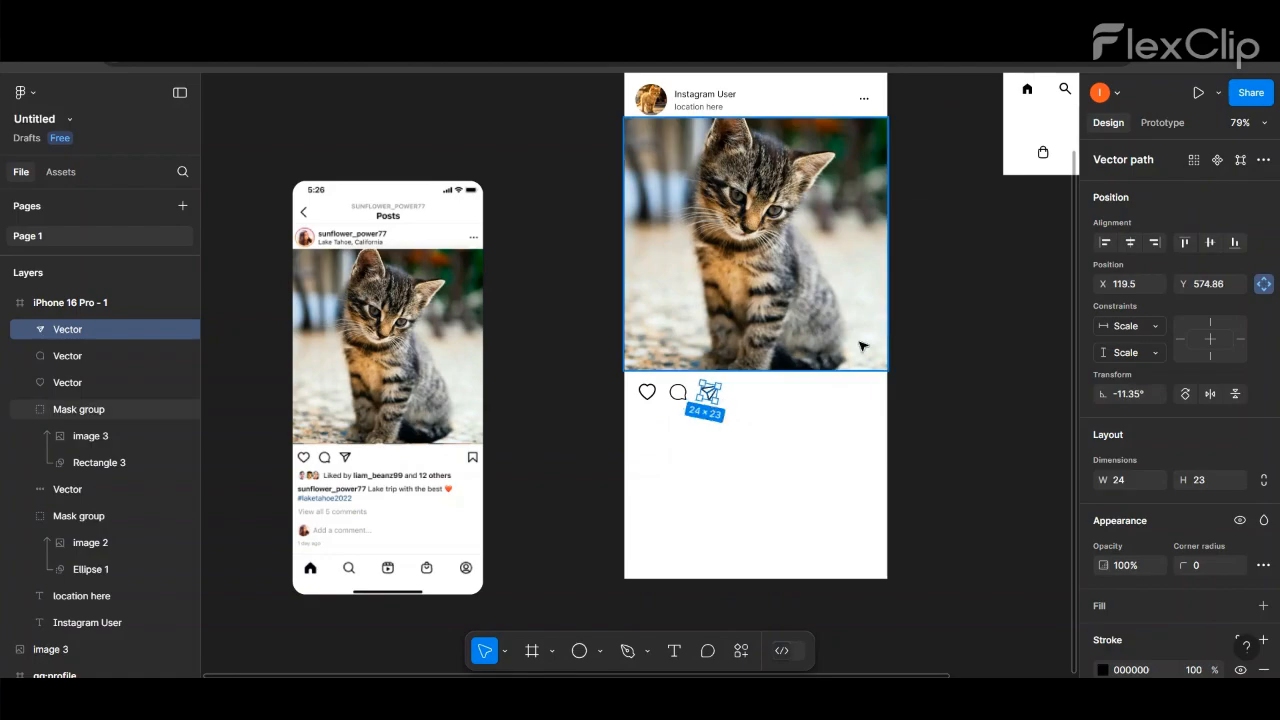
click(940, 308)
scroll(913, 318, down, 4)
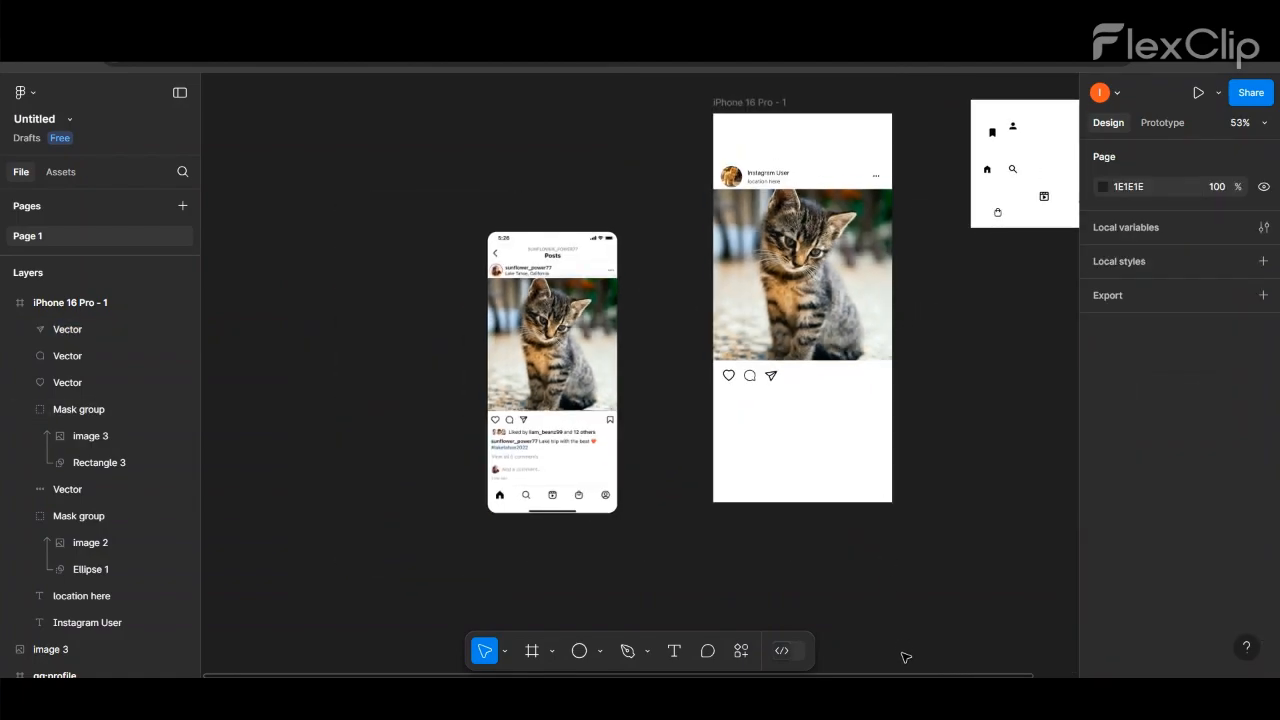
- Move the bookmark icon from the icon board to the right end of the post's action row
scroll(903, 654, right, 3)
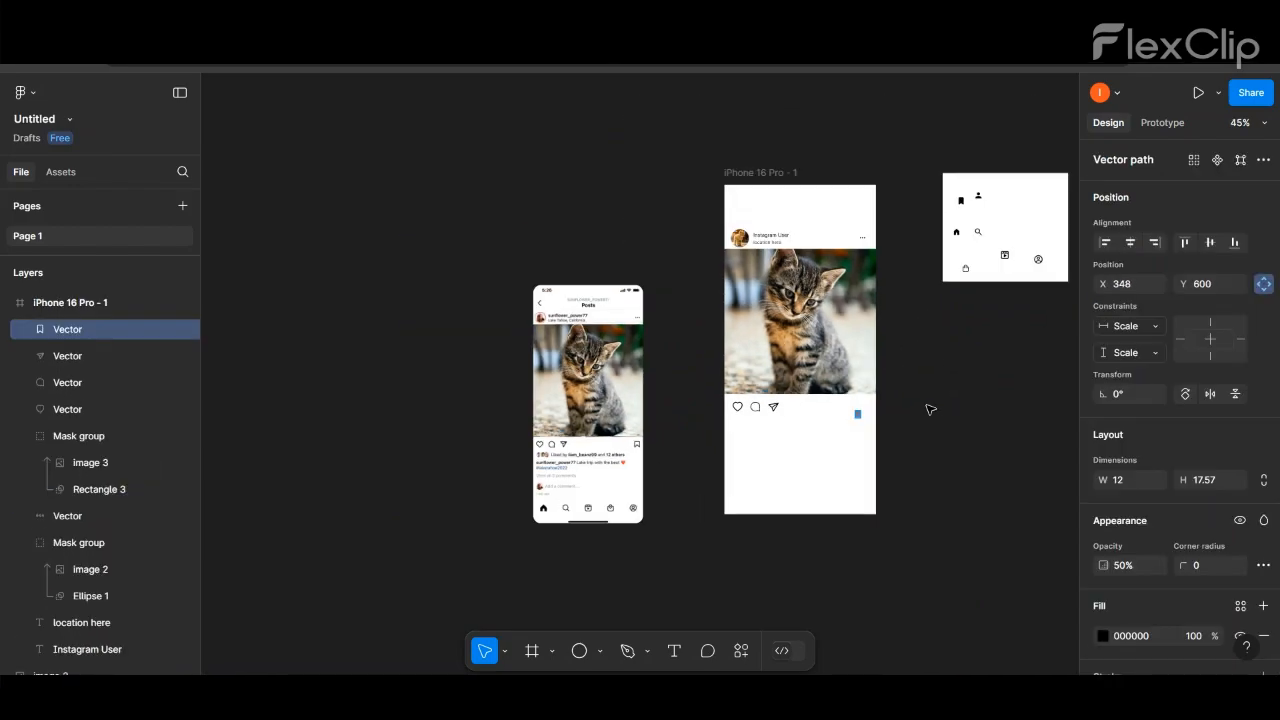
scroll(930, 409, up, 6)
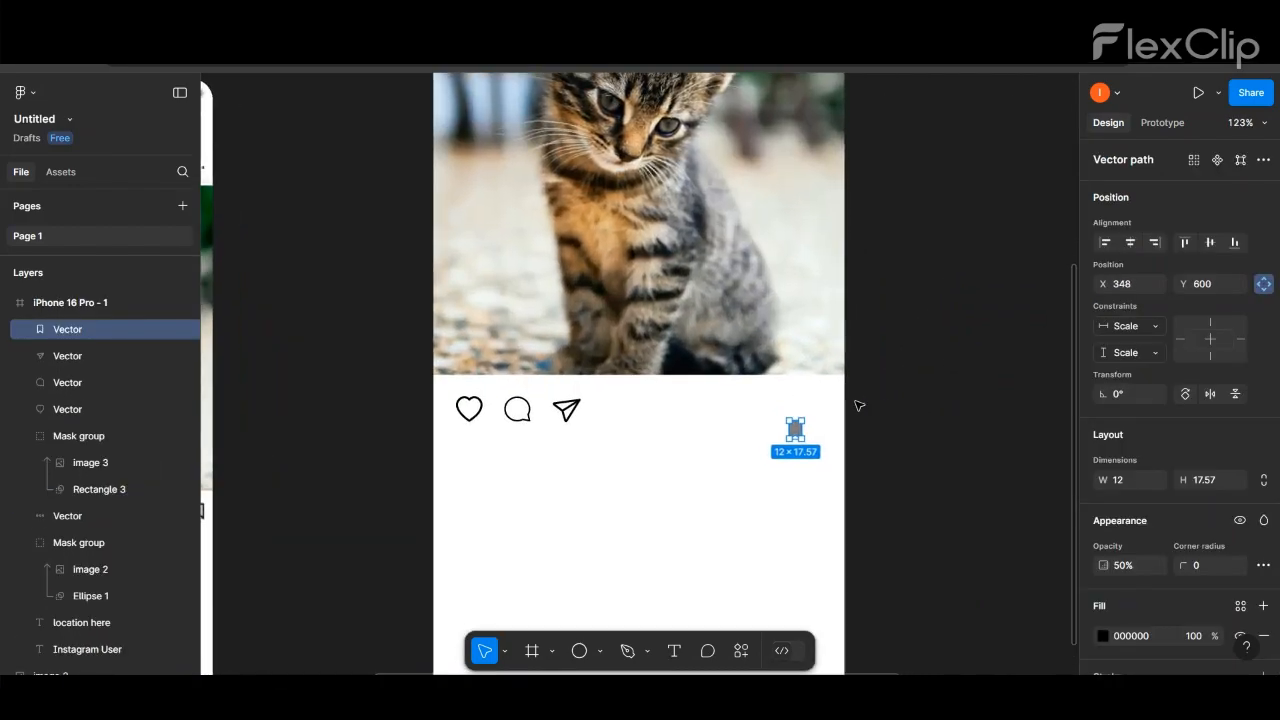
drag(768, 432, 813, 415)
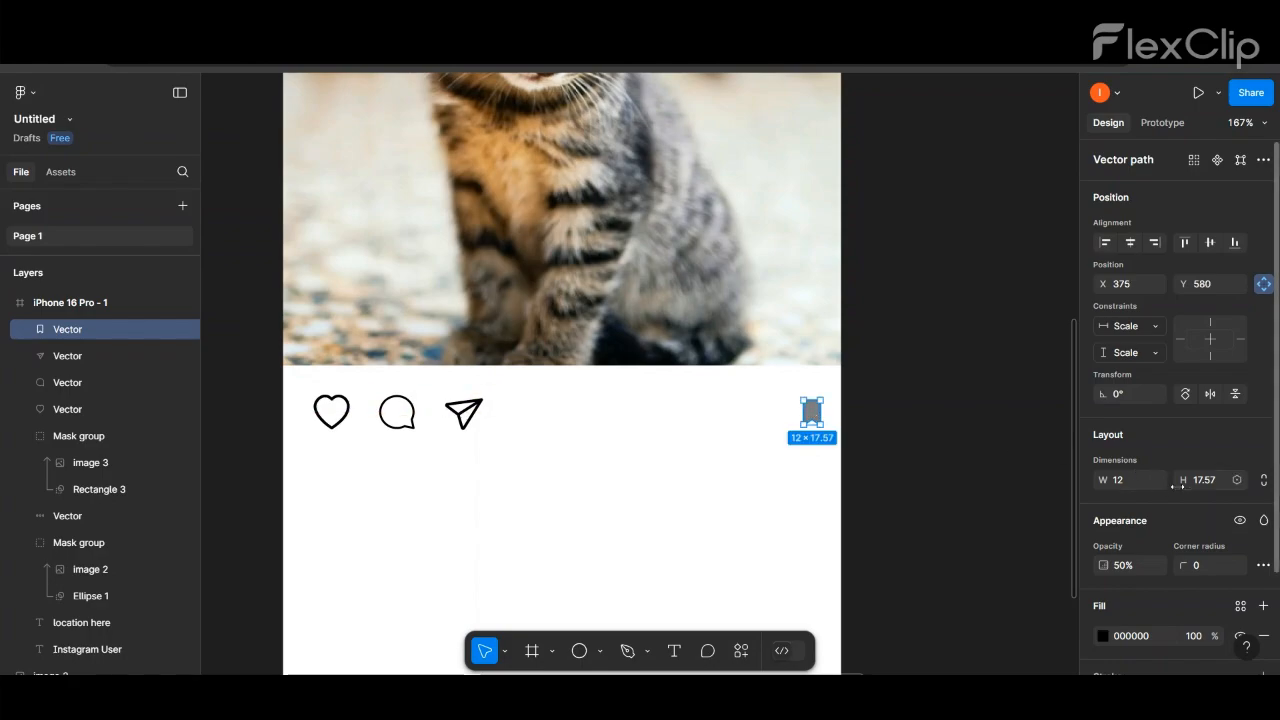
- Set the bookmark icon's width to 15 and height to 18, and shift it slightly inward from the frame edge
click(1132, 488)
text(24)
key(Return)
text(0)
key(Return)
text(5)
key(Return)
drag(826, 415, 811, 419)
- Outline the bookmark icon with a black inside stroke of weight 2, at 100% opacity with a white fill
scroll(1095, 592, down, 2)
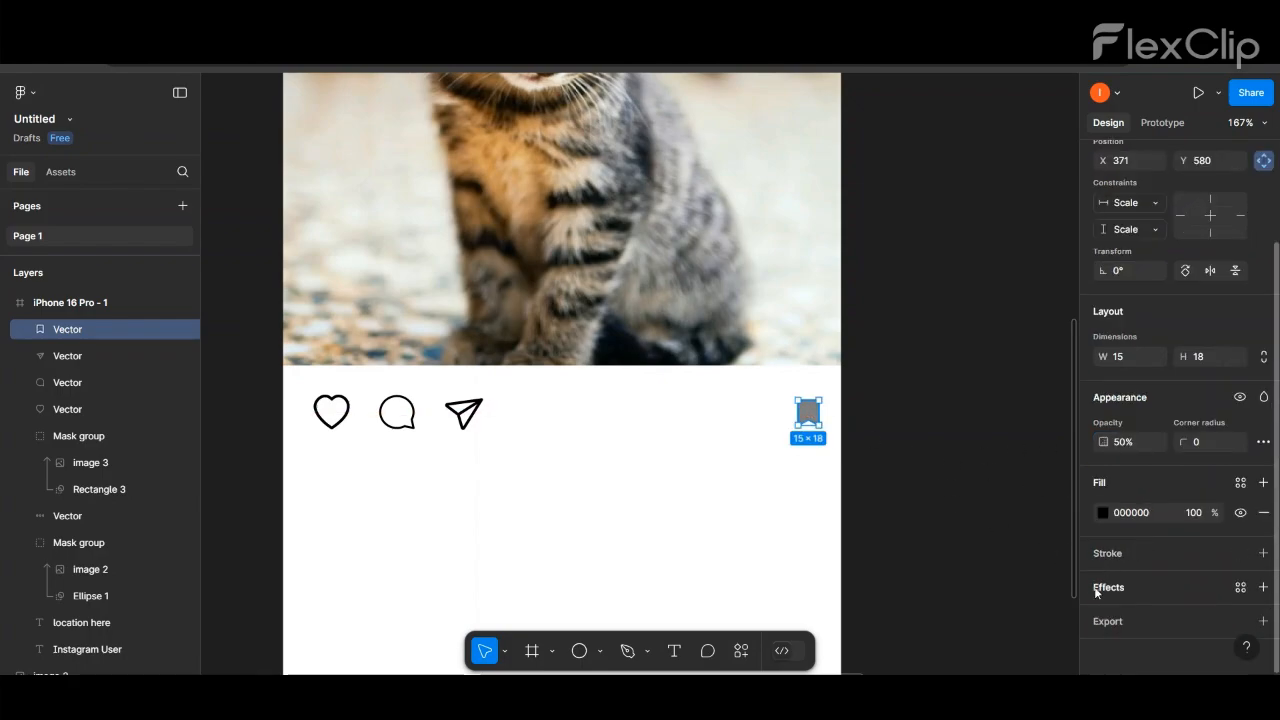
click(1107, 553)
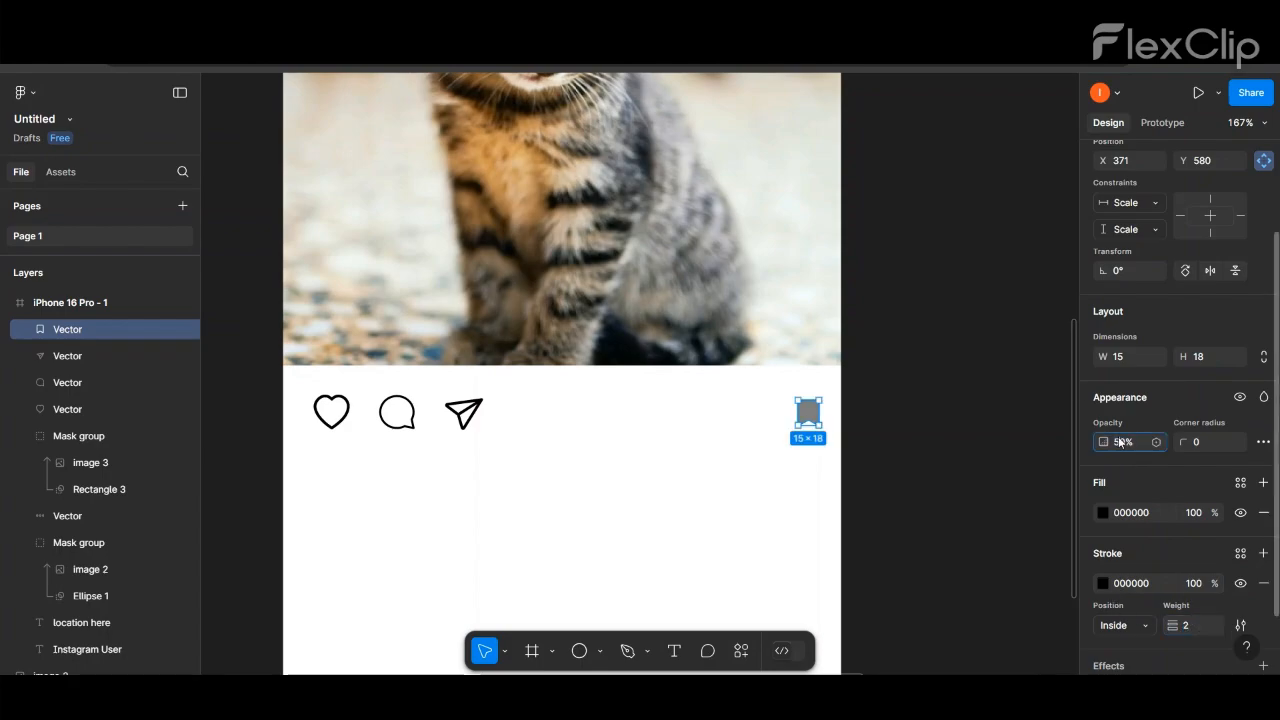
text(00)
key(Return)
click(1103, 512)
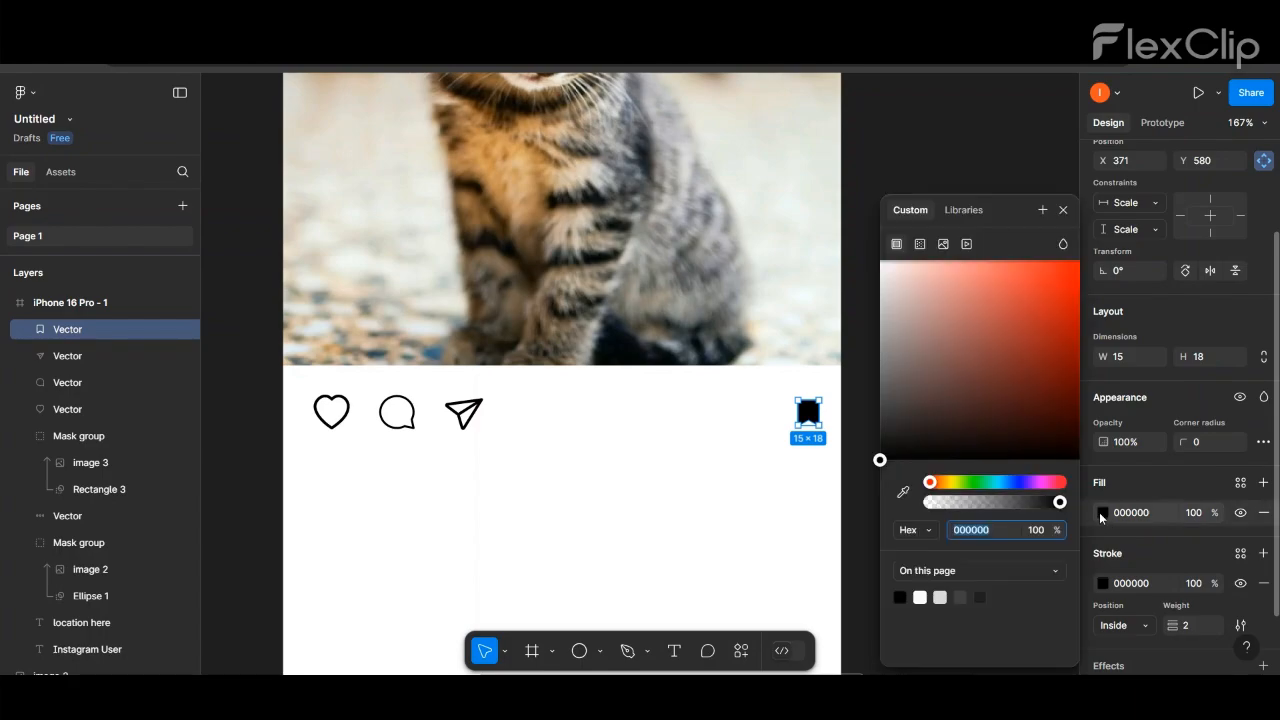
drag(880, 458, 855, 228)
click(910, 149)
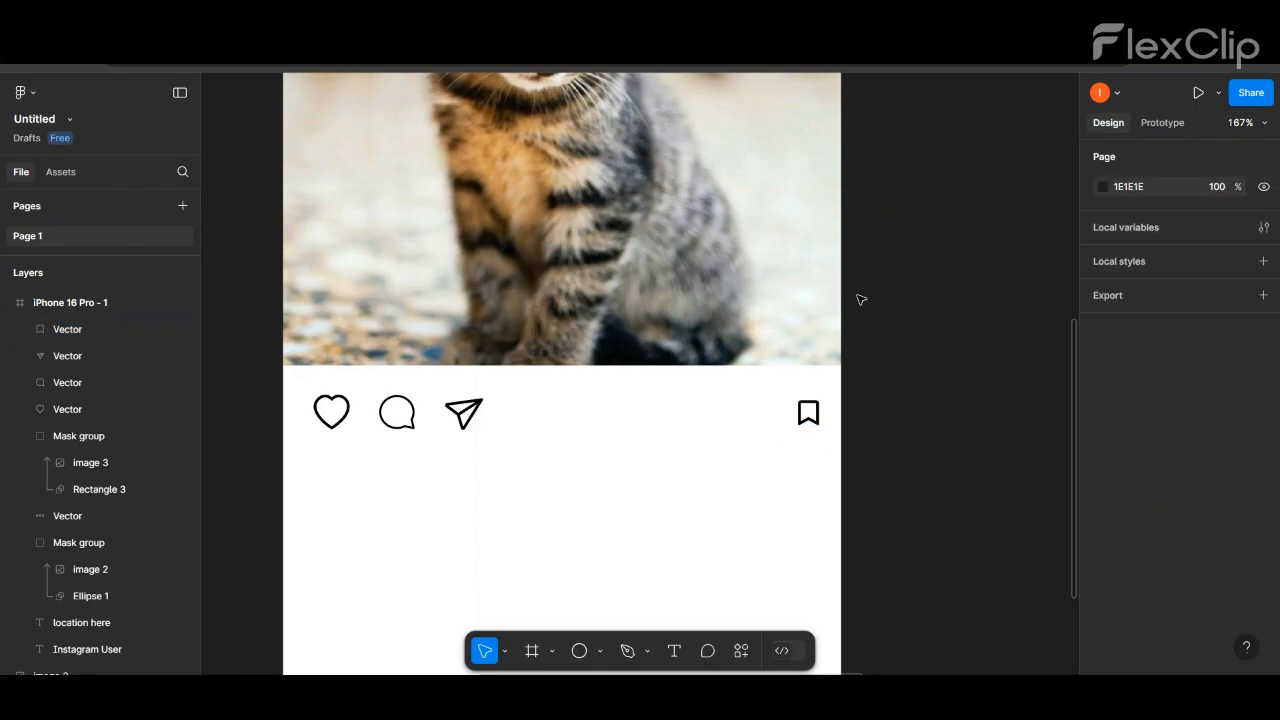
- Draw an ellipse about 37 × 33 beneath the heart icon
scroll(875, 275, down, 5)
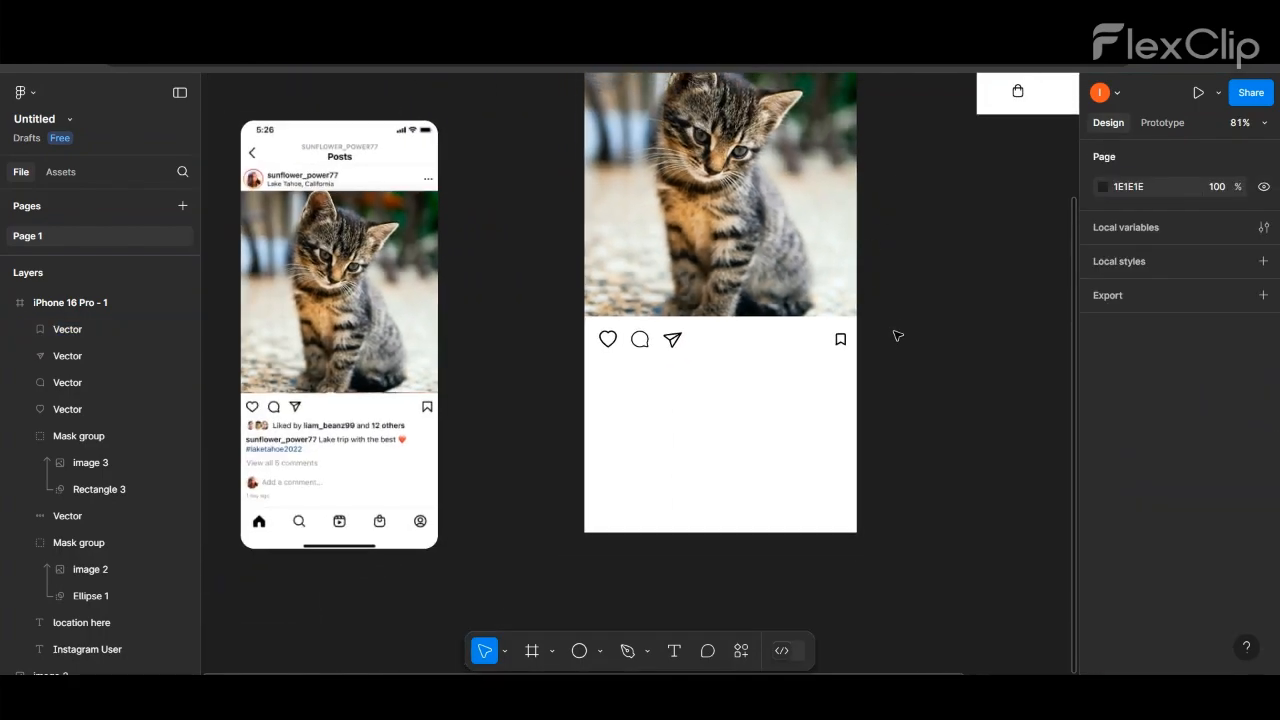
click(580, 653)
mouse_move(506, 346)
mouse_down()
mouse_move(534, 372)
mouse_move(617, 385)
mouse_up()
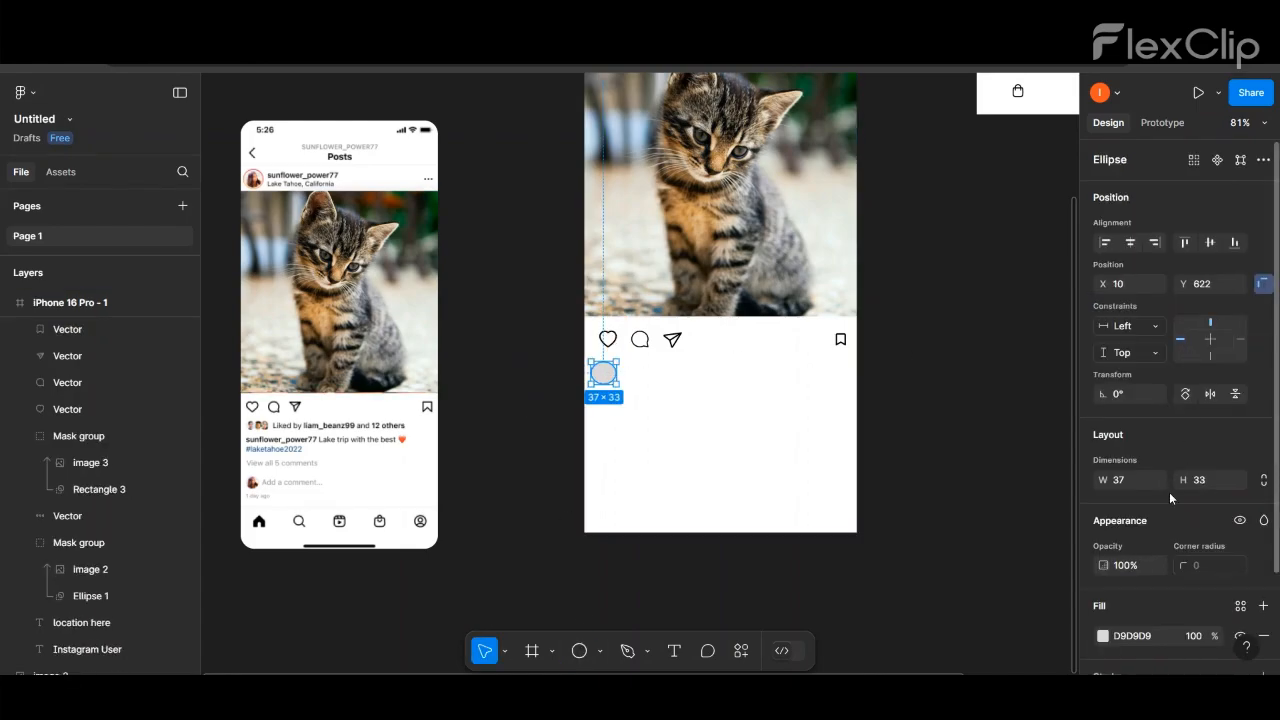
- Set the ellipse's width and height to 30
click(1138, 485)
text(30)
key(Return)
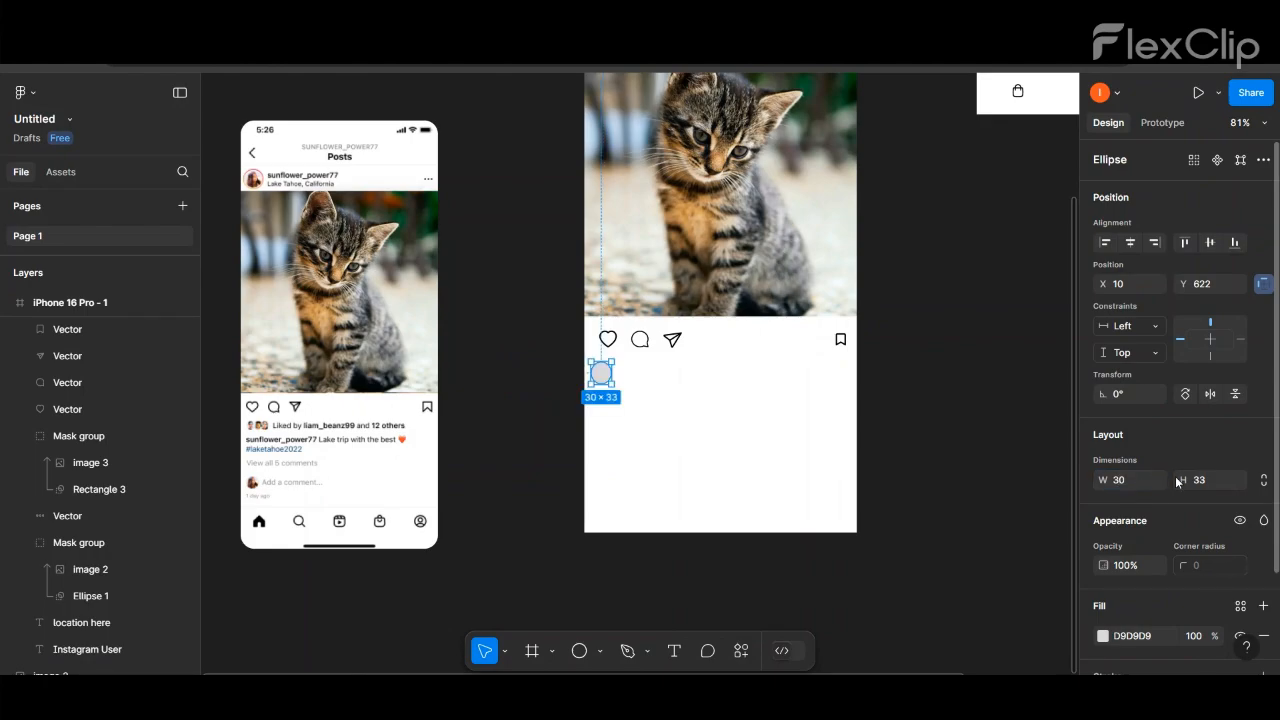
click(1202, 483)
text(30)
key(Return)
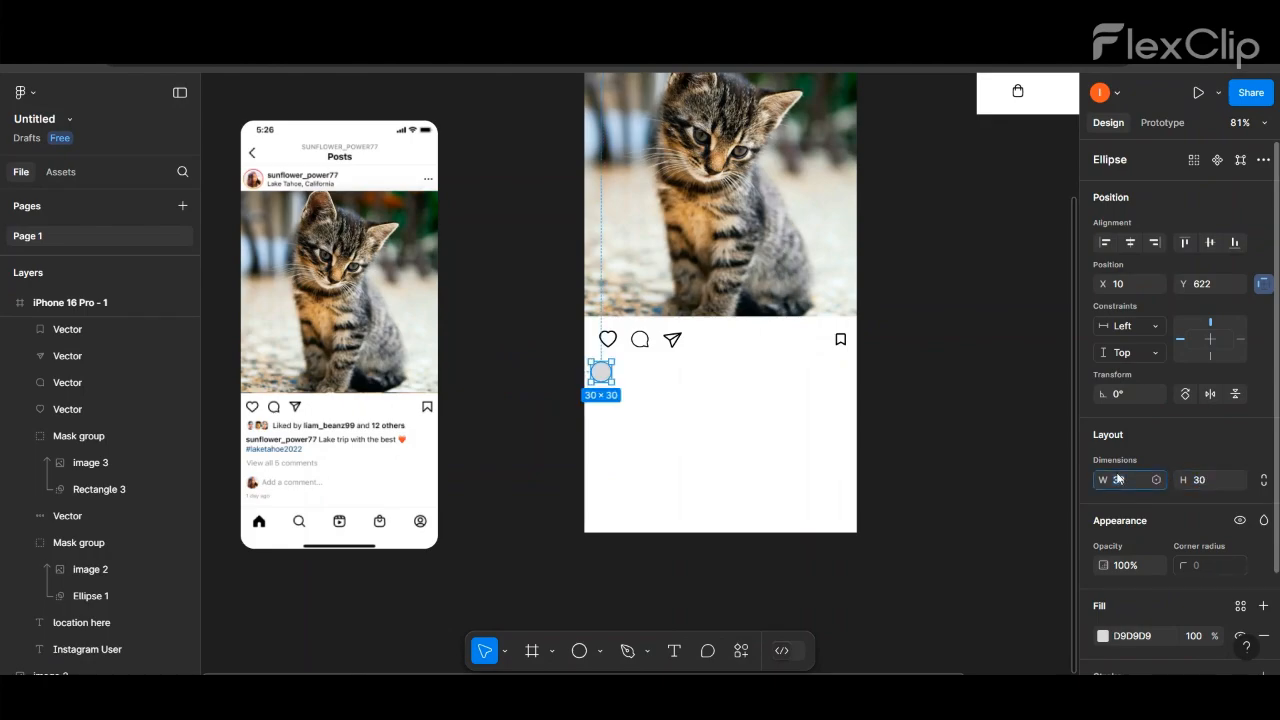
- Set the ellipse's width and height to 25
key(Return)
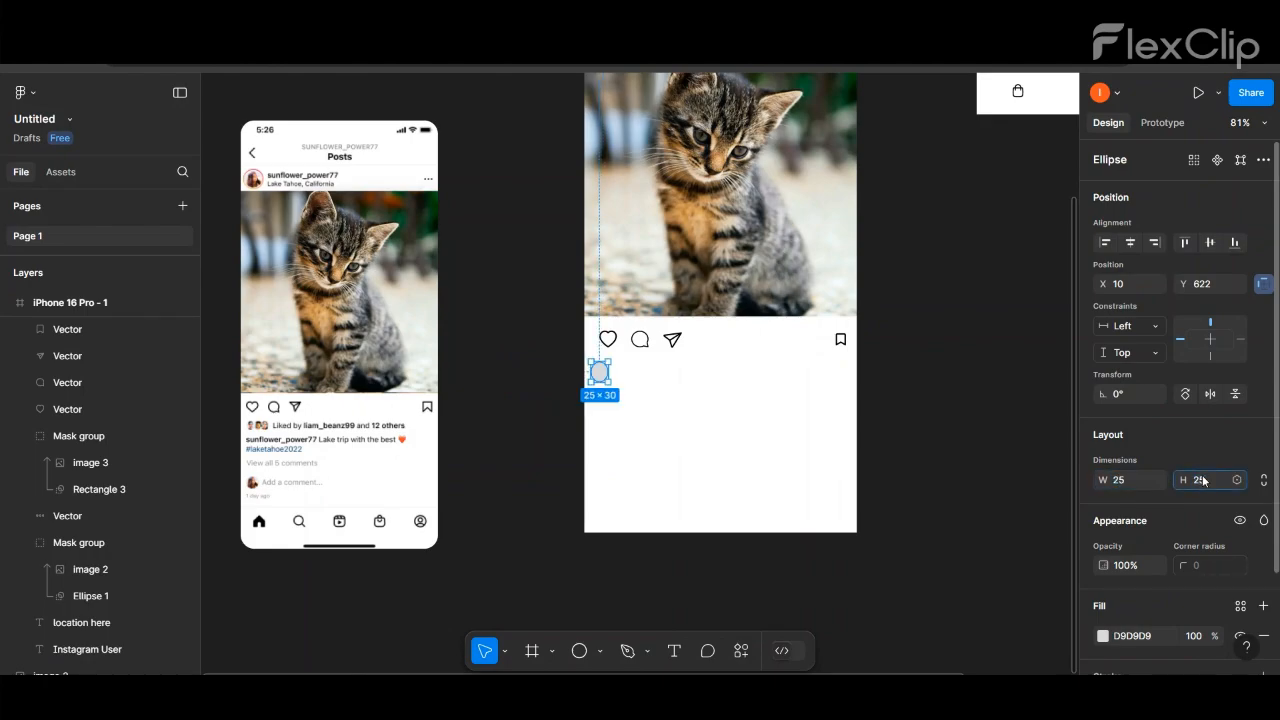
click(871, 363)
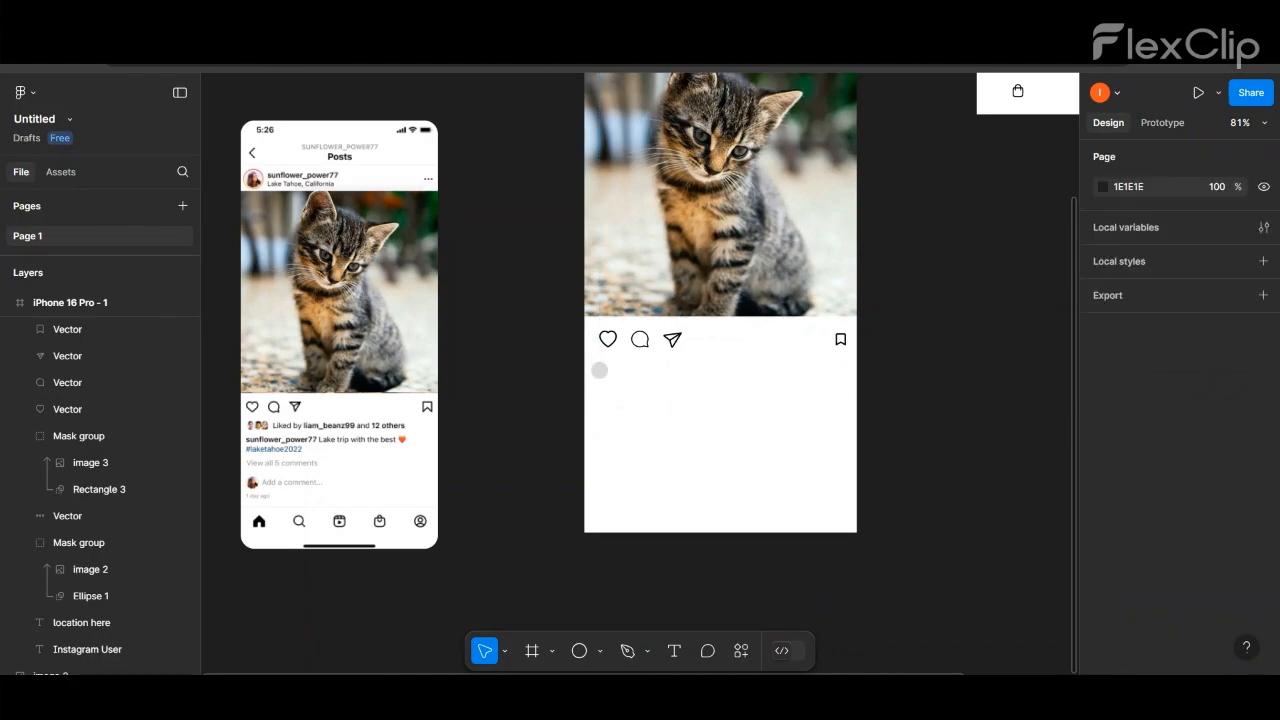
- Move the grey circle off the frame and place a 25 × 25 copy of the header profile picture below the heart icon
click(603, 374)
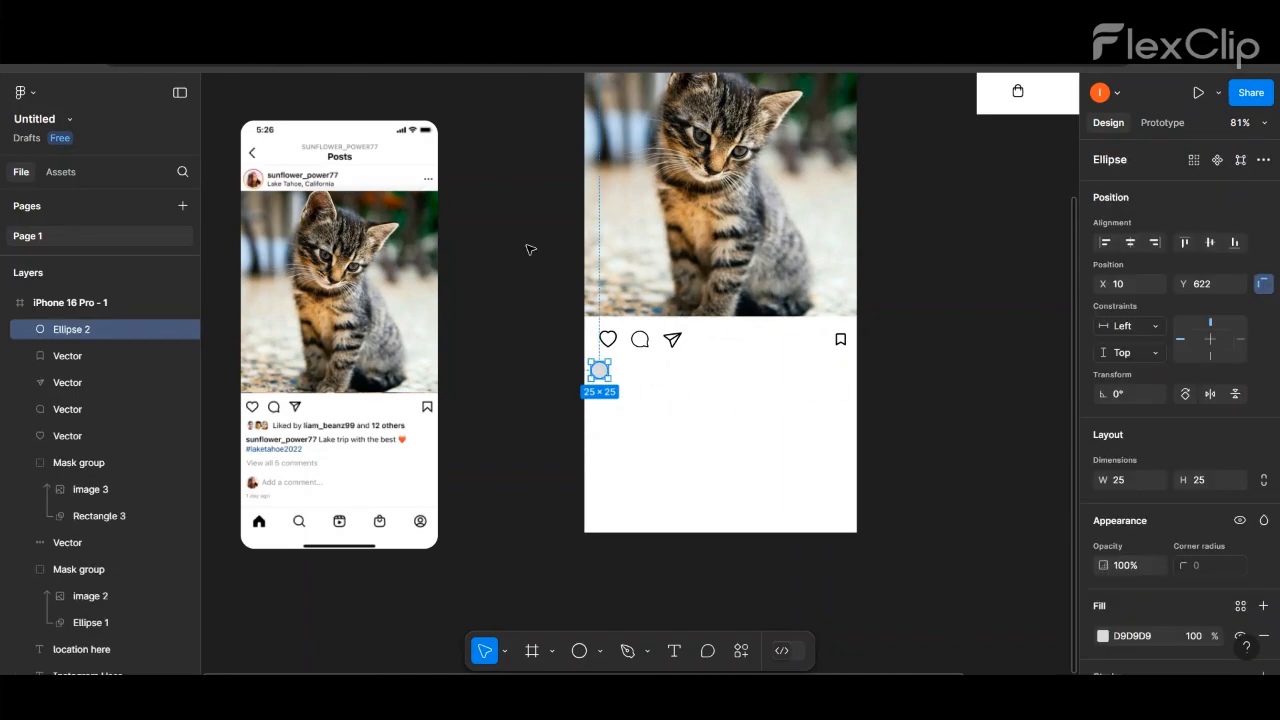
scroll(527, 244, down, 3)
scroll(527, 244, up, 1)
click(598, 106)
drag(598, 109, 505, 379)
scroll(584, 326, up, 5)
drag(536, 411, 498, 420)
drag(487, 360, 590, 372)
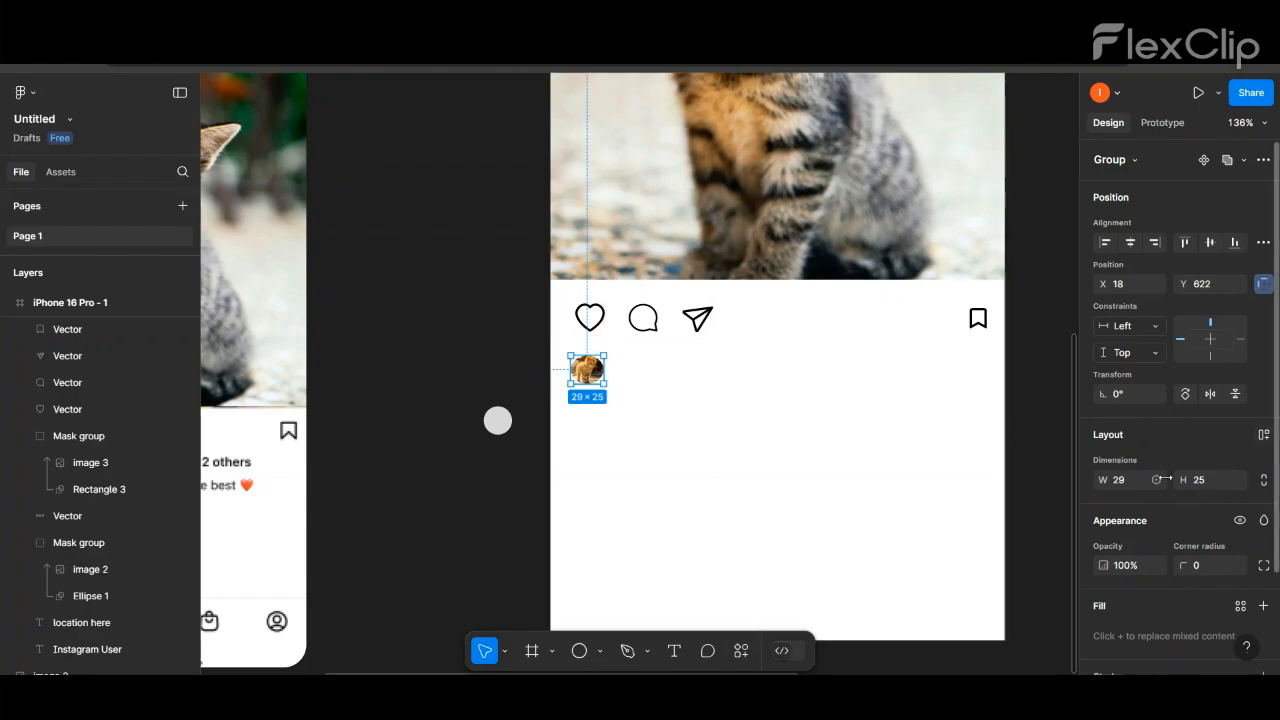
text(25)
key(Return)
click(774, 412)
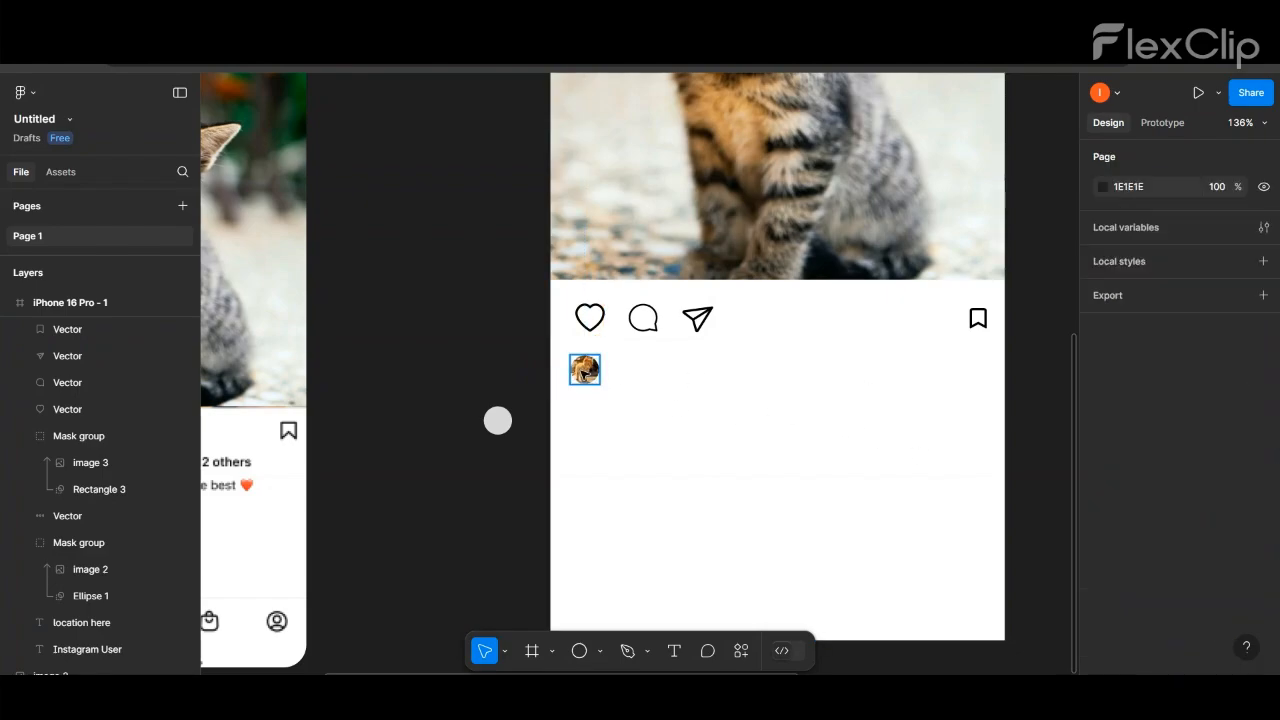
- Duplicate the small avatar so that two overlap below the heart icon and a third sits beside the frame
alt+drag(587, 372, 502, 349)
click(697, 197)
alt+drag(697, 197, 594, 504)
drag(898, 580, 486, 197)
key(Escape)
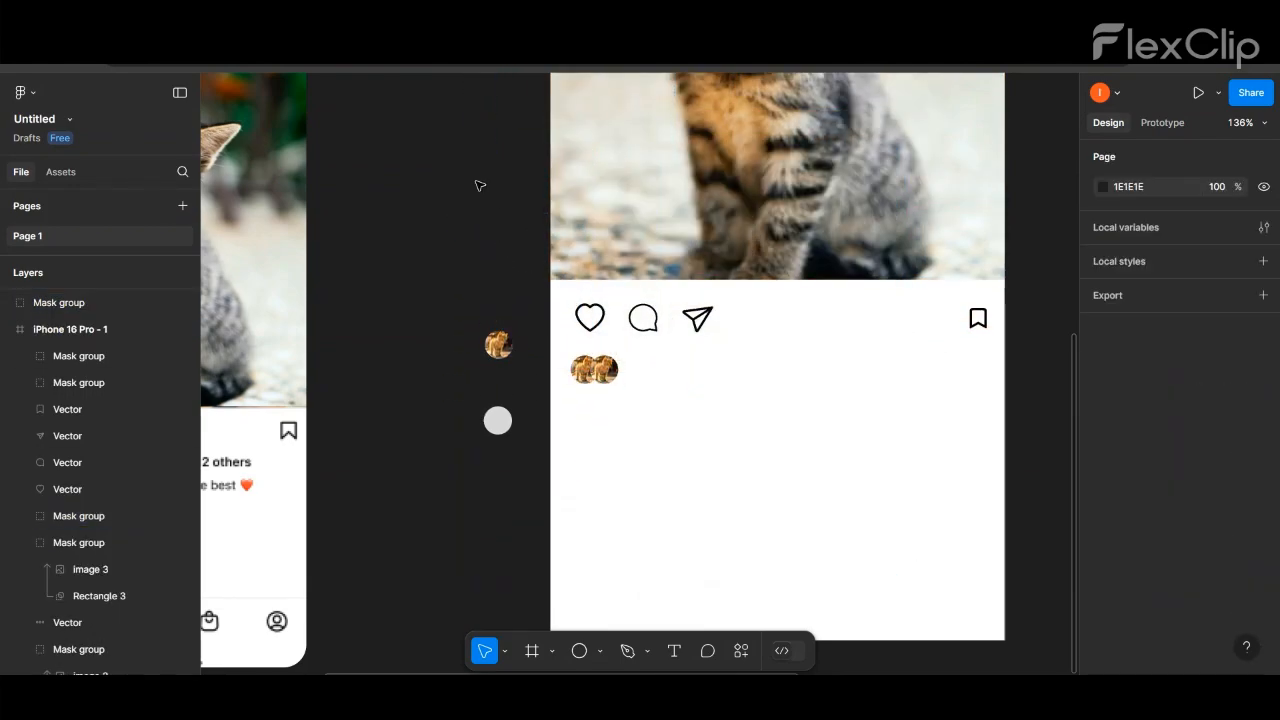
- Duplicate the large kitten photo, shrink the copy to about 27 × 25 and place it over the spare avatar beside the frame
click(651, 171)
scroll(651, 165, down, 5)
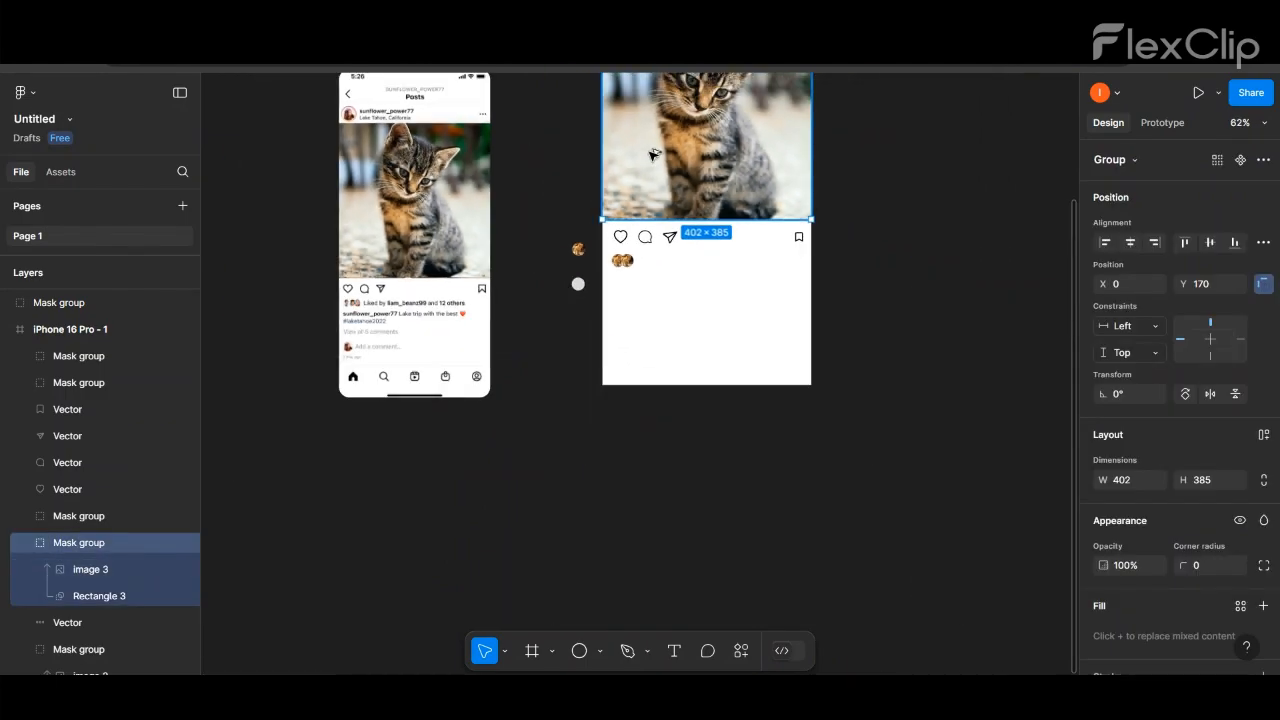
alt+drag(655, 152, 880, 337)
drag(1037, 399, 708, 255)
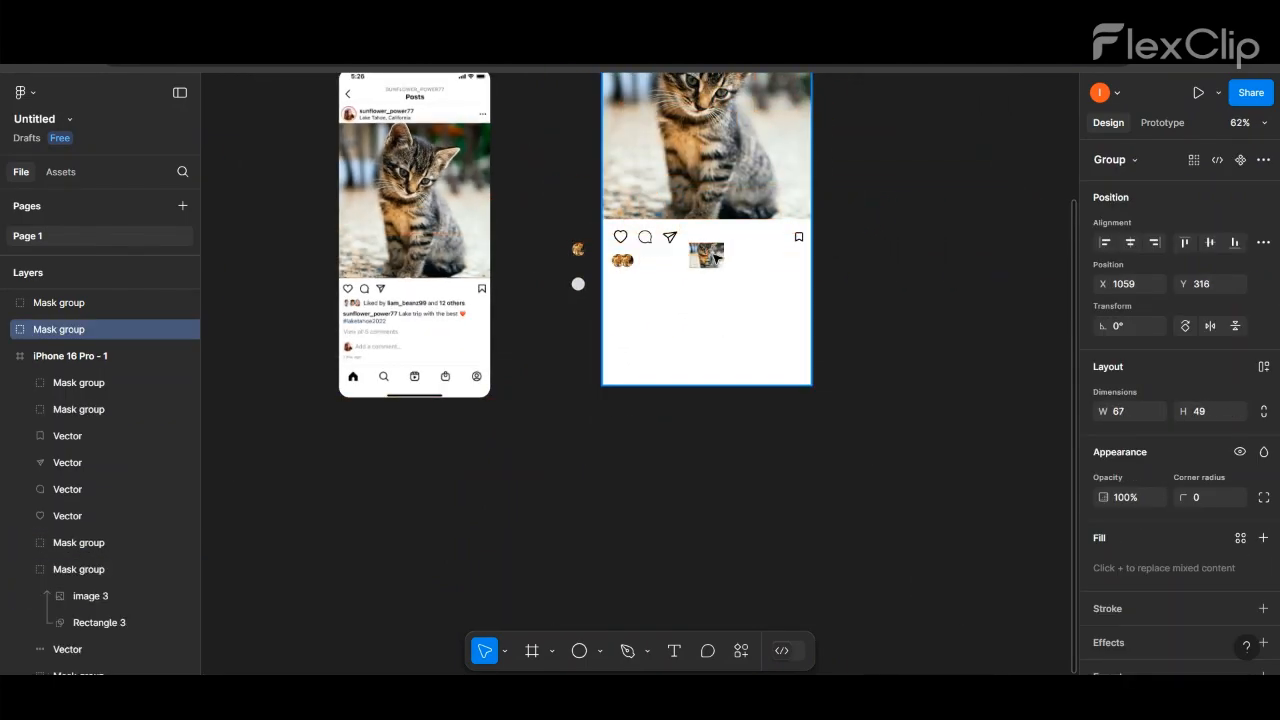
scroll(660, 256, up, 5)
scroll(660, 256, up, 3)
drag(830, 252, 652, 278)
drag(757, 346, 292, 229)
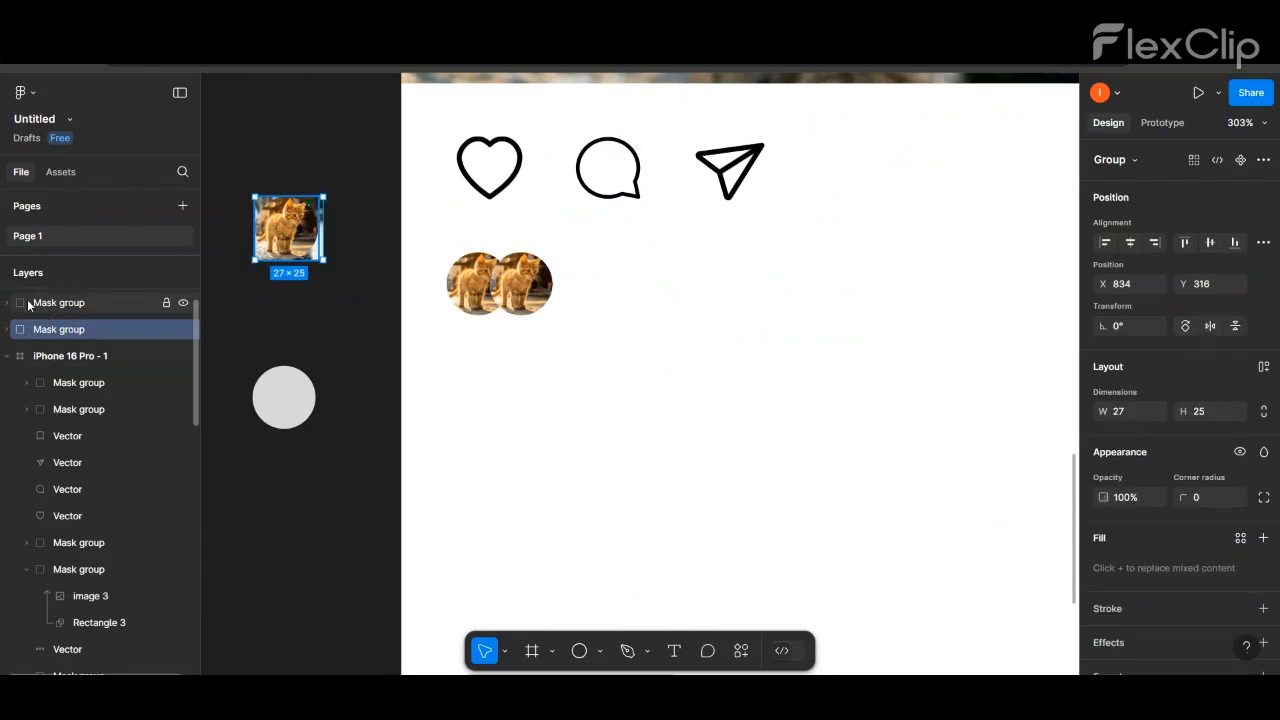
- Mask the small kitten photo with the spare round avatar and place the result to the right of the two overlapping avatars
drag(30, 303, 51, 335)
drag(252, 167, 600, 306)
right_click(298, 240)
click(335, 455)
click(241, 176)
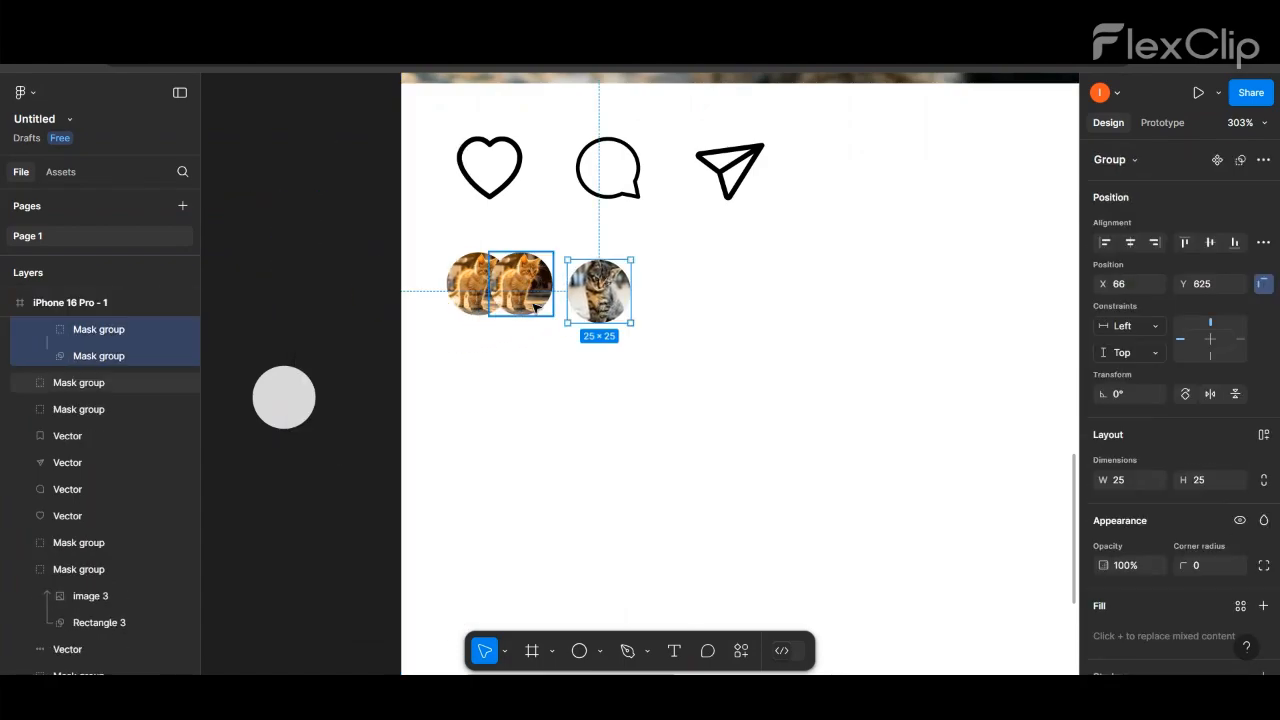
- Arrange the three avatars in an overlapping row, with the grey kitten in the middle and a ginger one in front at the right
drag(521, 290, 529, 360)
drag(598, 301, 516, 294)
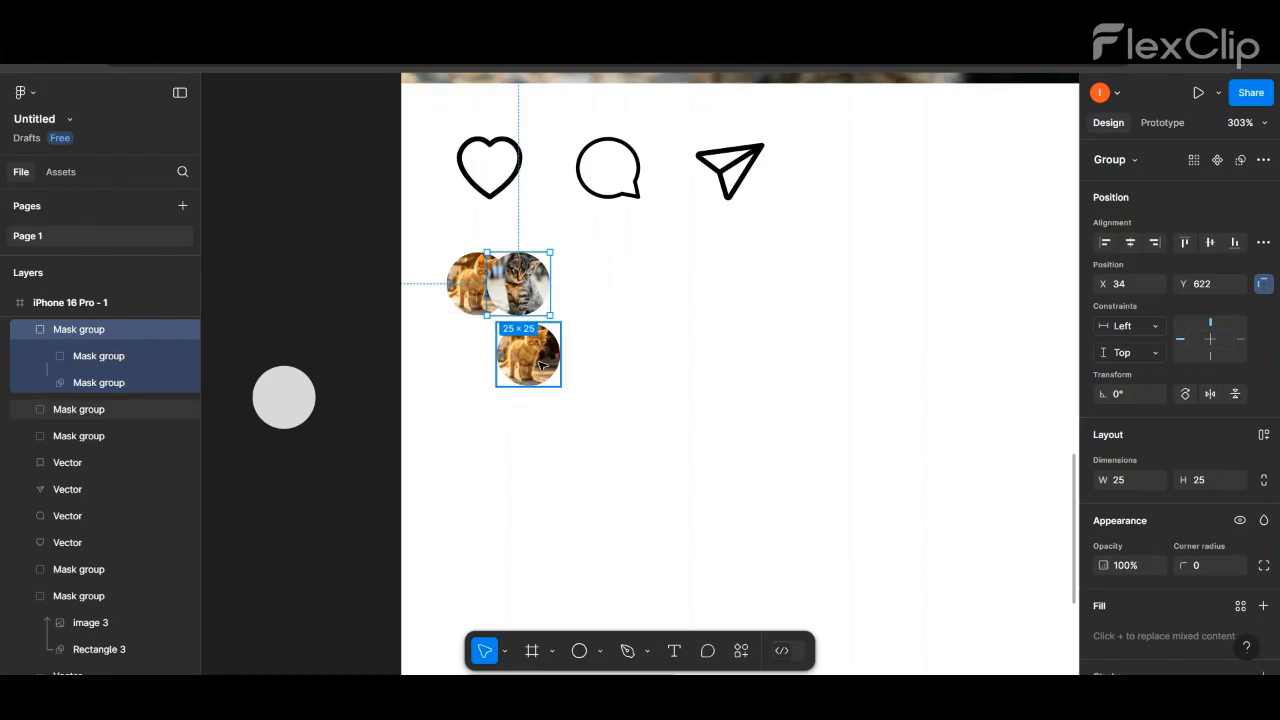
drag(528, 355, 556, 288)
drag(67, 322, 69, 320)
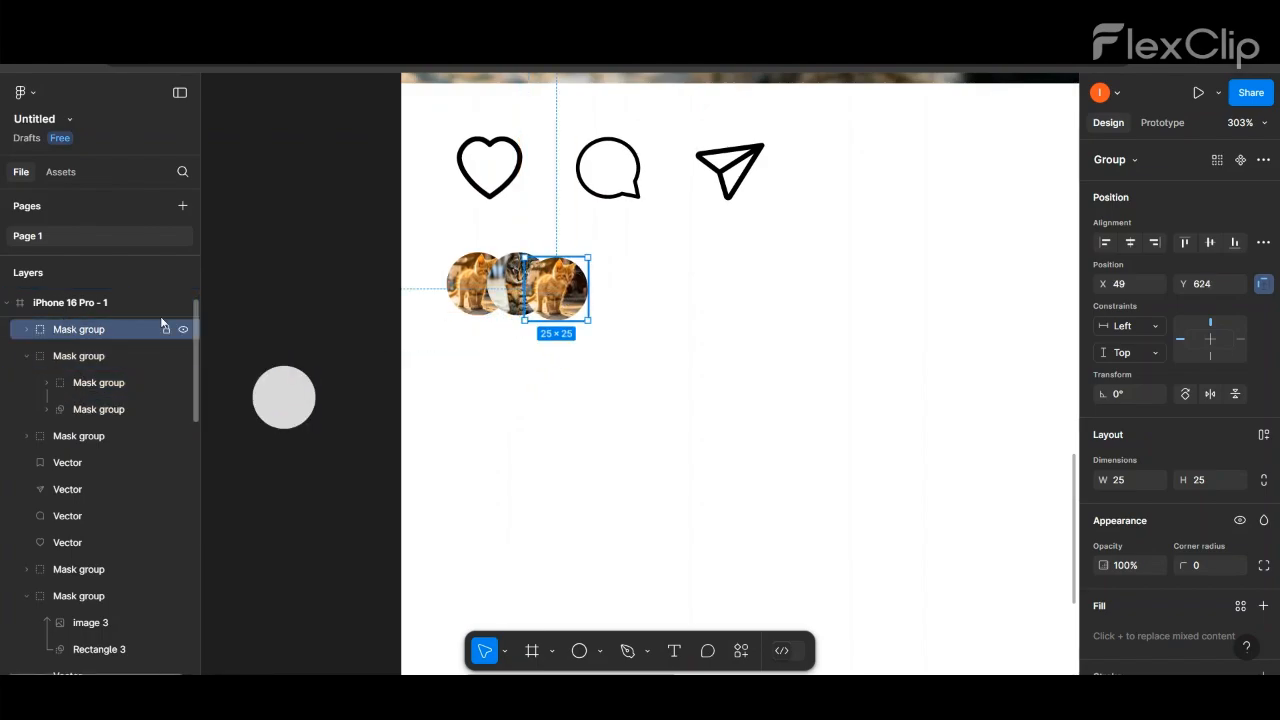
drag(552, 292, 555, 286)
click(366, 276)
- Add the text "liked by instagram user and 12 others" to the right of the avatar row
scroll(351, 254, down, 5)
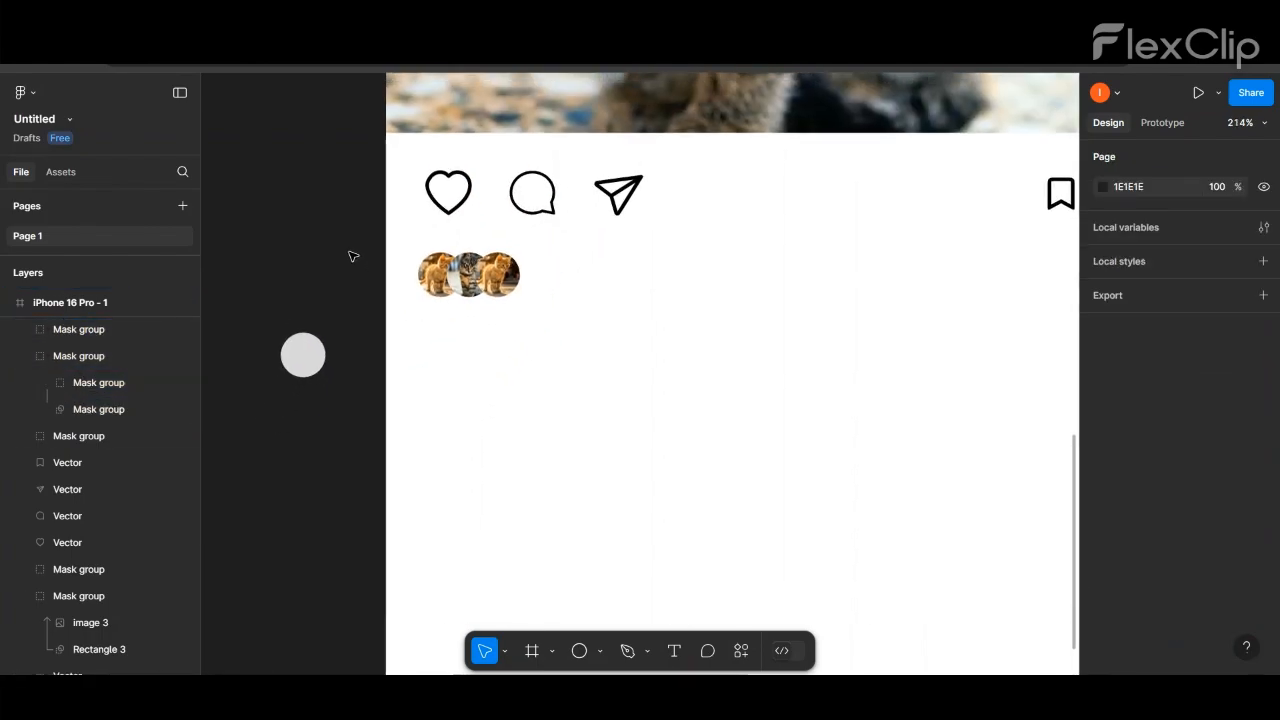
scroll(346, 409, down, 5)
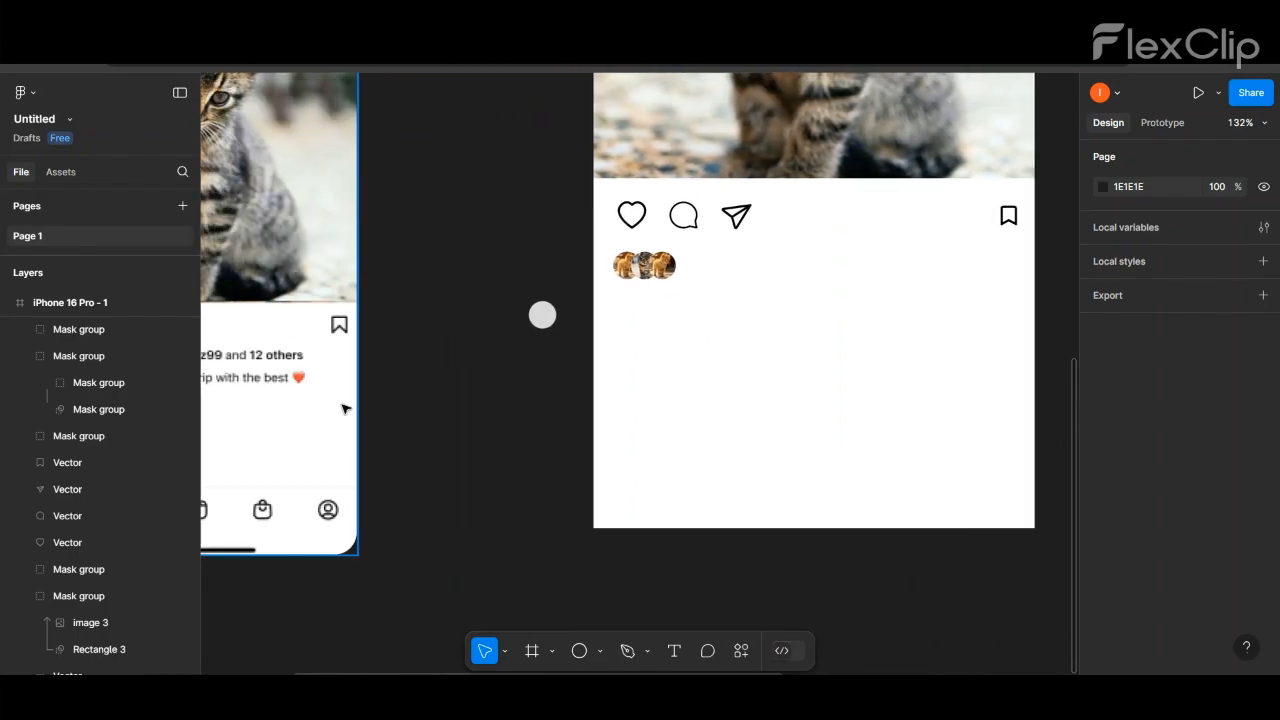
key(t)
click(617, 312)
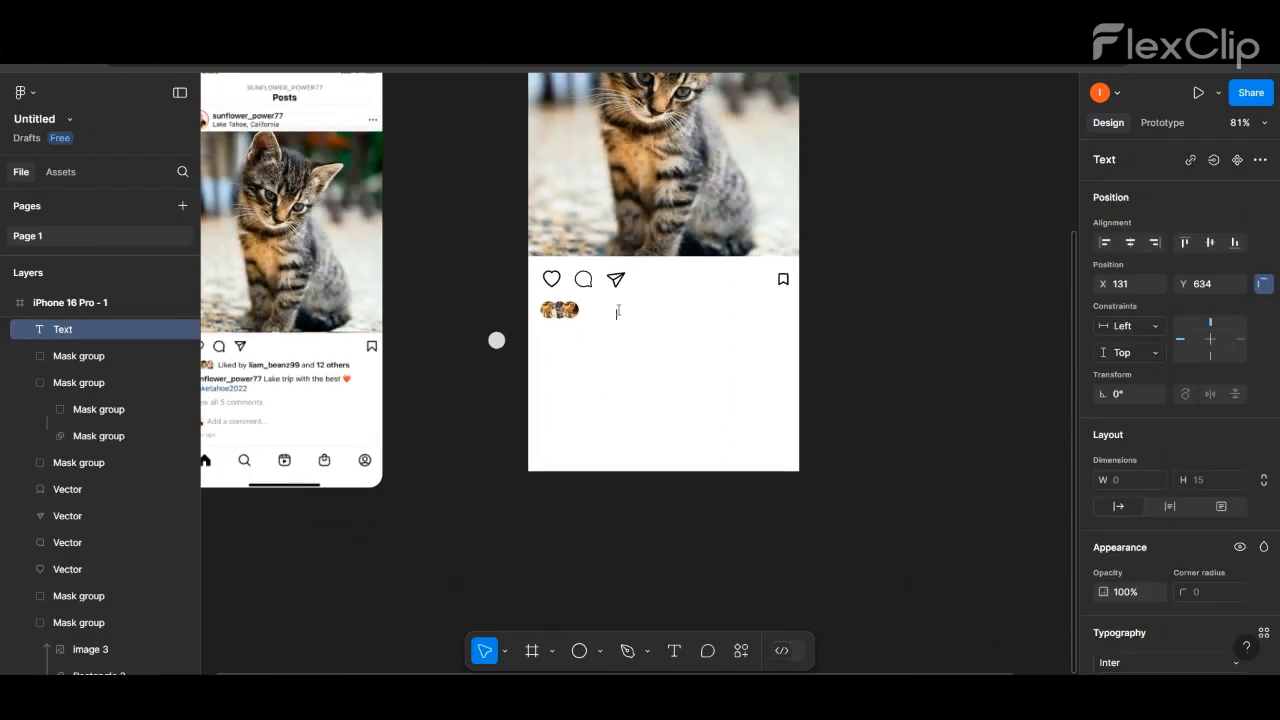
text(l)
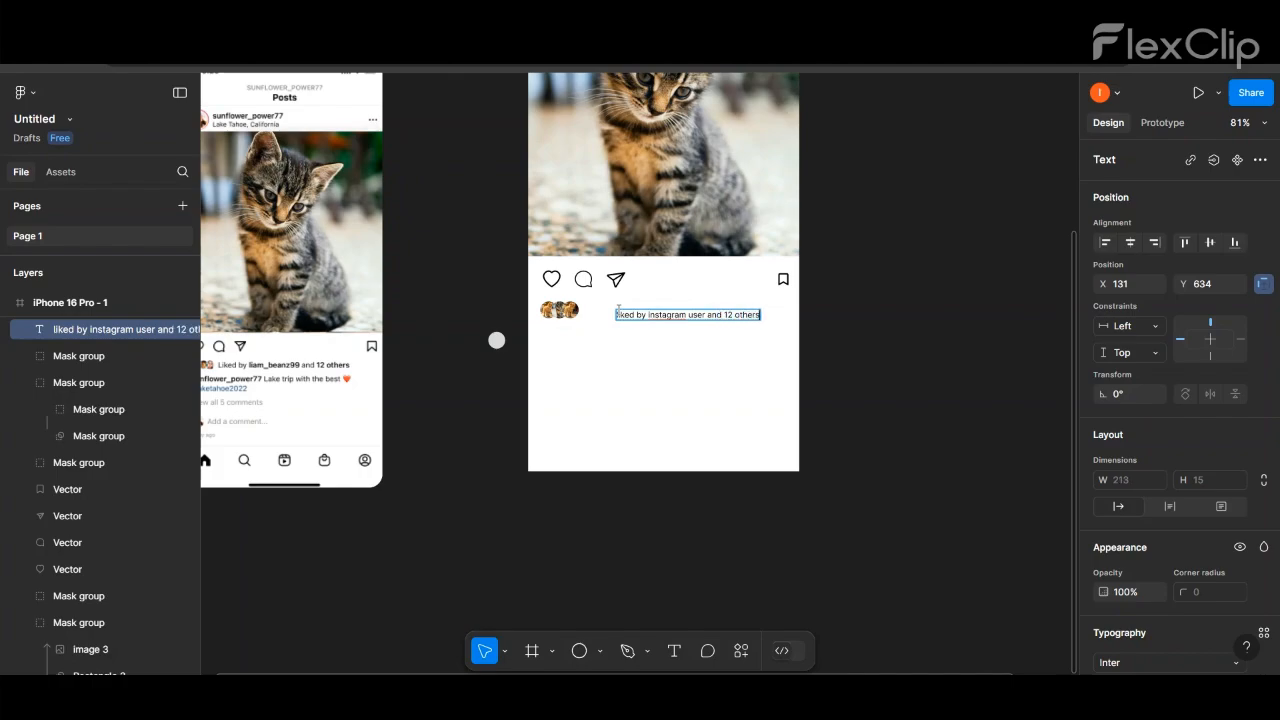
- Set the liked-by text's font size to 10 and move it close beside the avatars
key(ctrl+a)
scroll(1255, 533, down, 5)
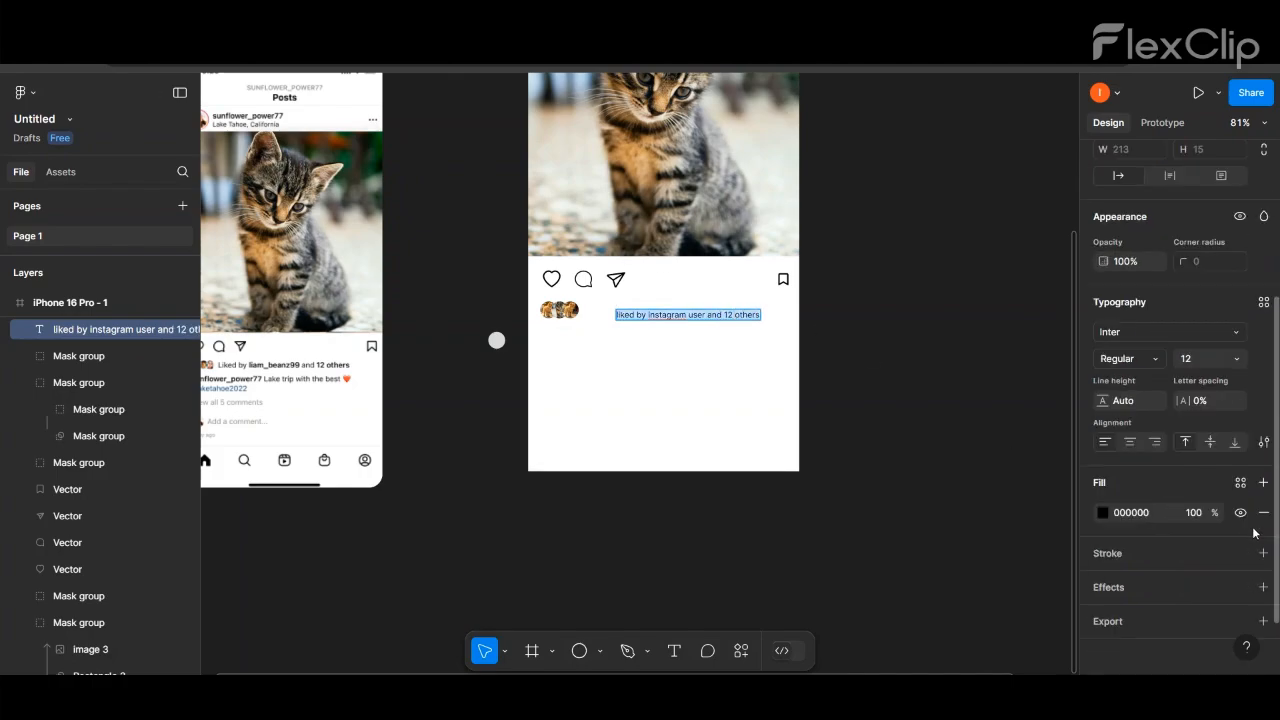
click(1239, 359)
click(1208, 318)
drag(630, 313, 599, 307)
scroll(596, 308, up, 5)
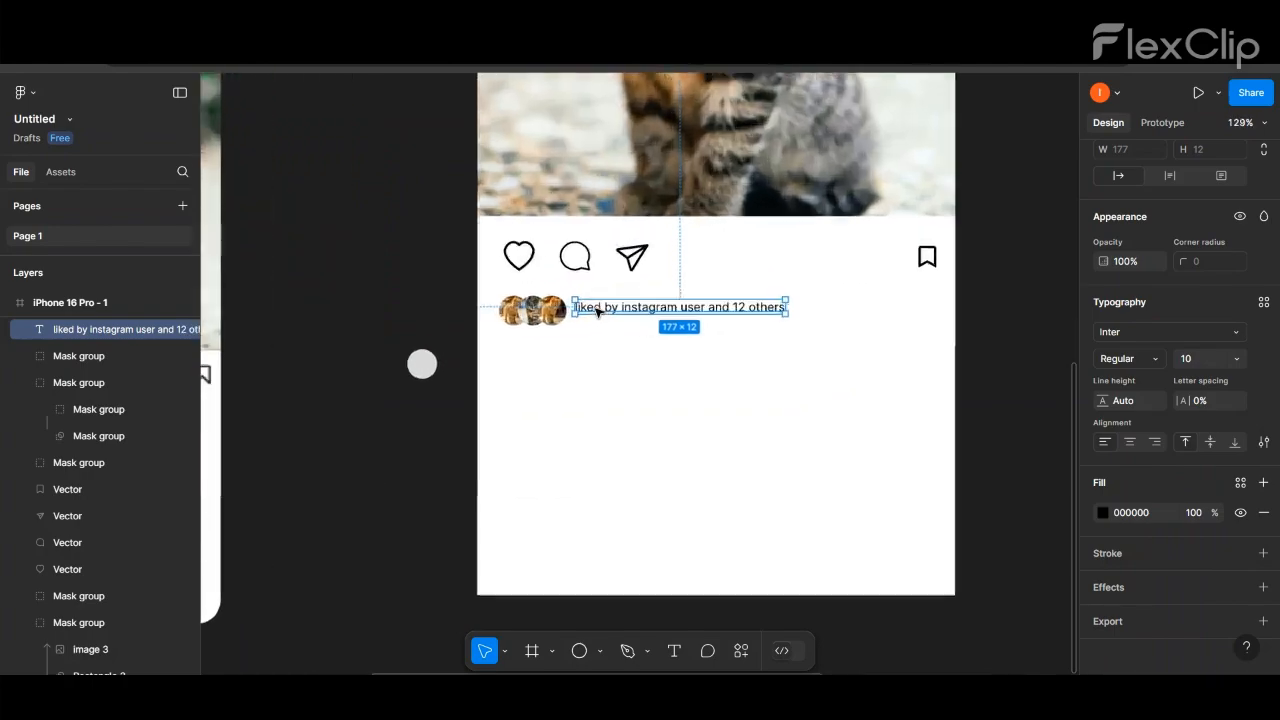
- Make the words "instagram user" and "12 others" bold in the liked-by line
scroll(597, 312, up, 3)
double_click(745, 316)
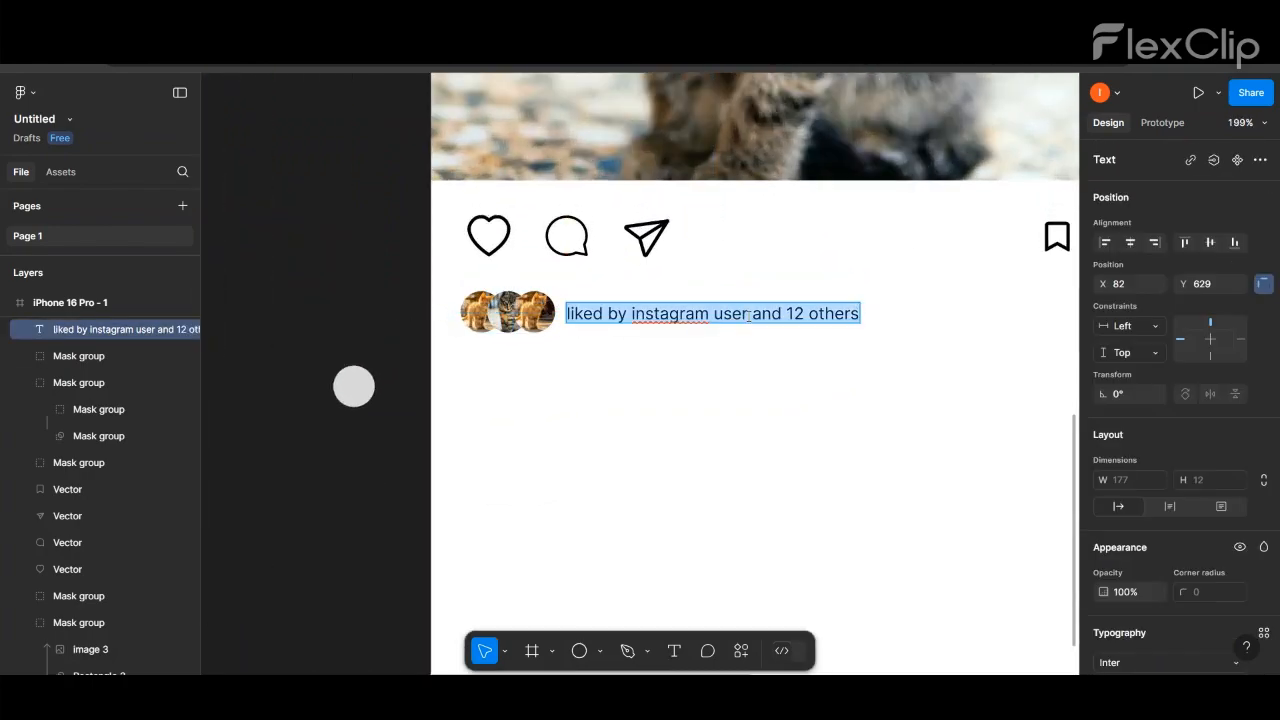
drag(748, 316, 631, 316)
scroll(1245, 512, down, 4)
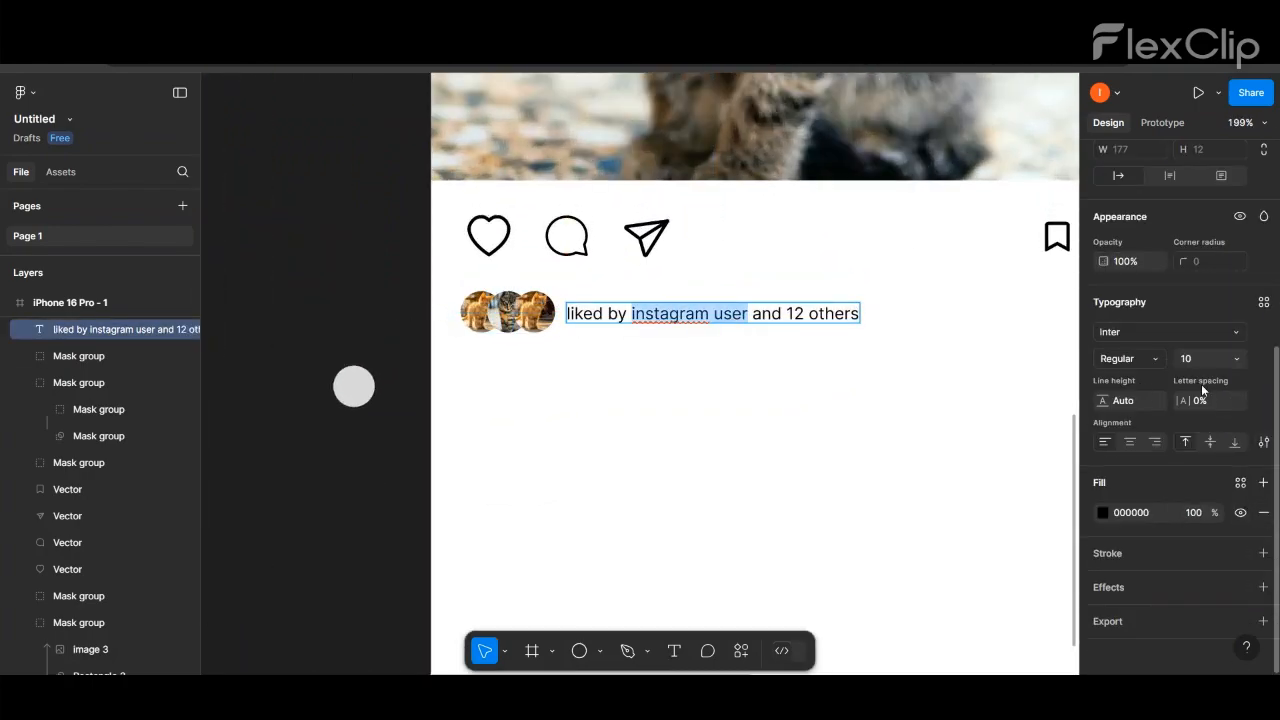
click(1158, 359)
click(1075, 274)
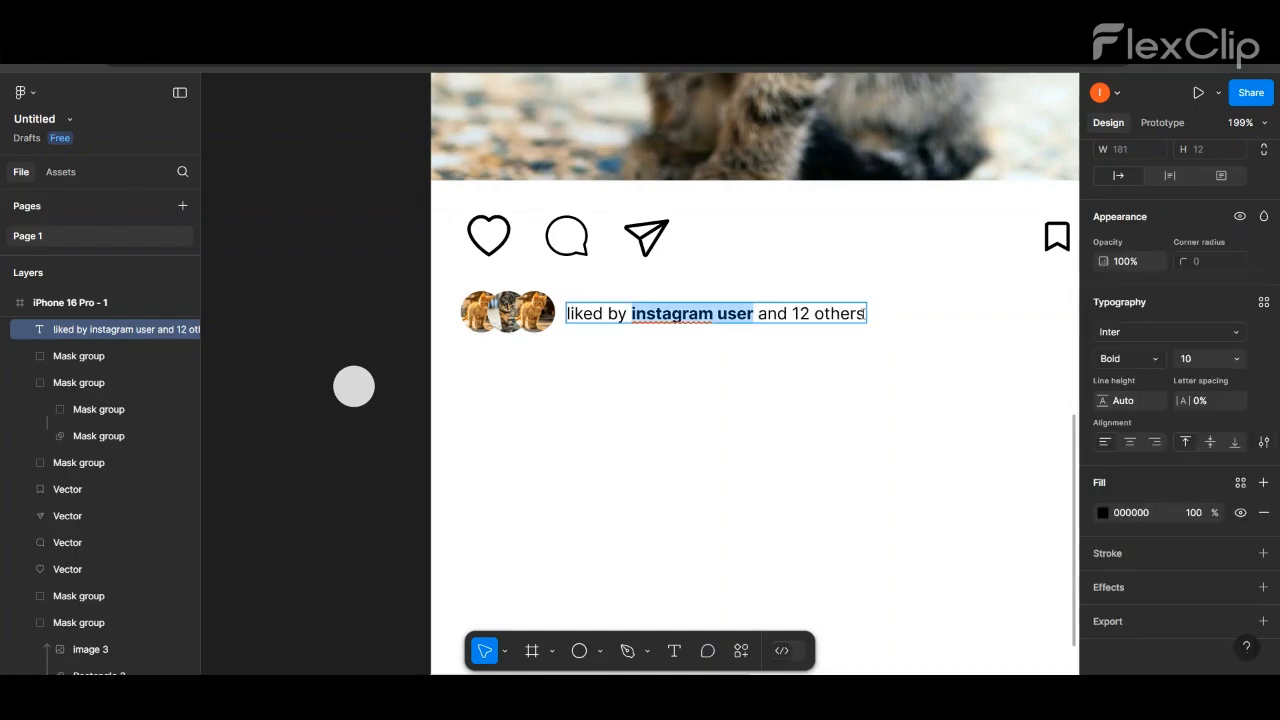
drag(866, 314, 795, 314)
click(1127, 359)
click(1150, 350)
key(Escape)
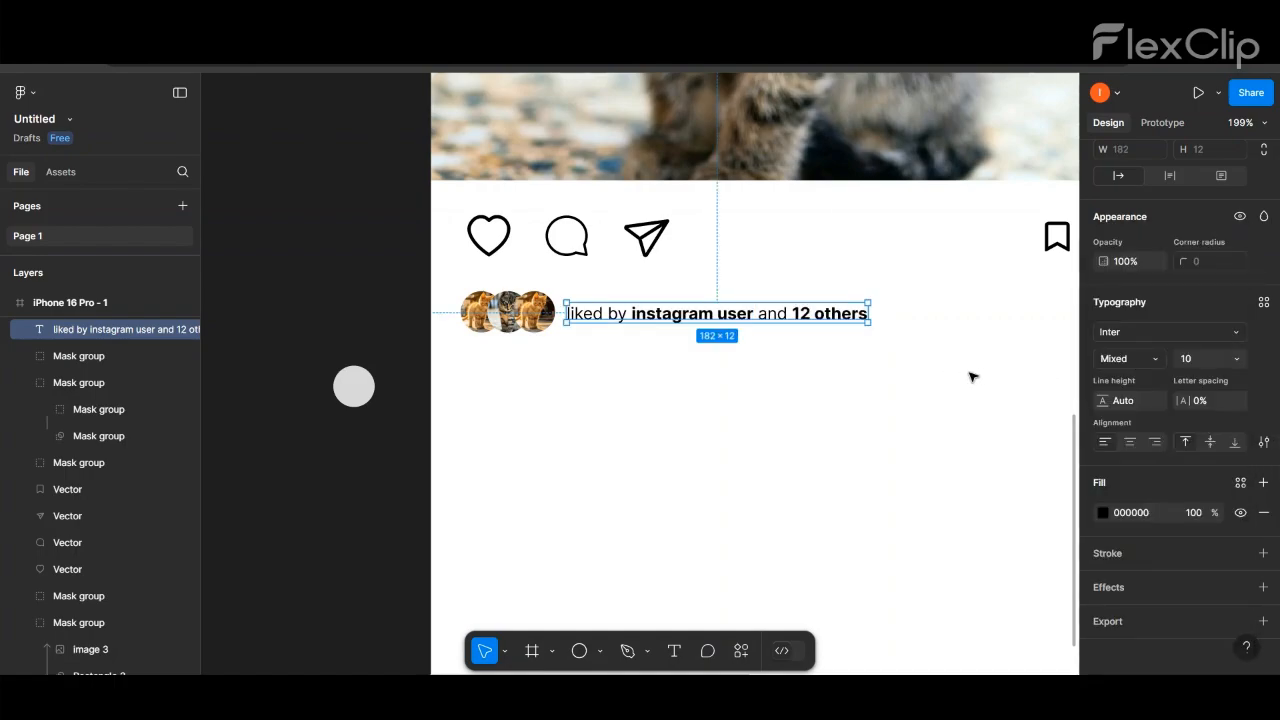
- Add the text "Instagram user" below the liked-by line as the start of the caption
scroll(625, 405, down, 5)
click(935, 335)
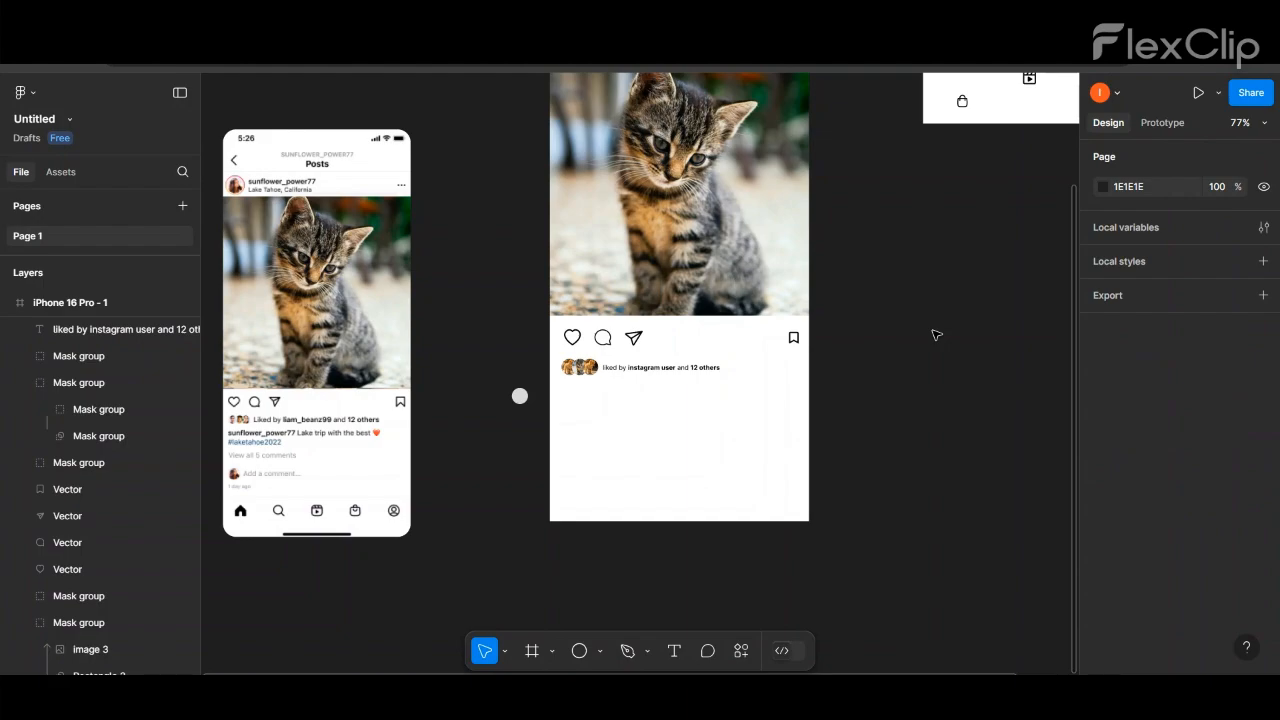
key(t)
click(583, 394)
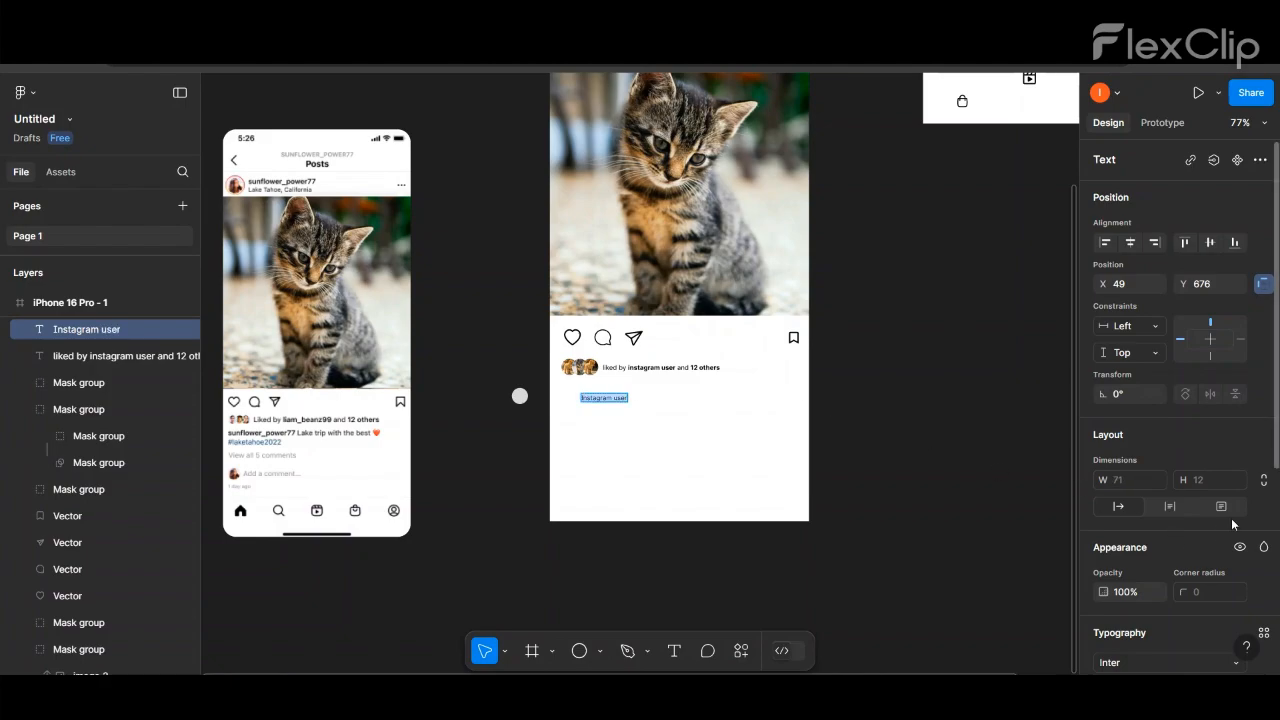
- Make the caption's "Instagram user" text bold at size 12 and align it below the small avatars
scroll(1170, 420, down, 4)
click(1128, 294)
click(1132, 355)
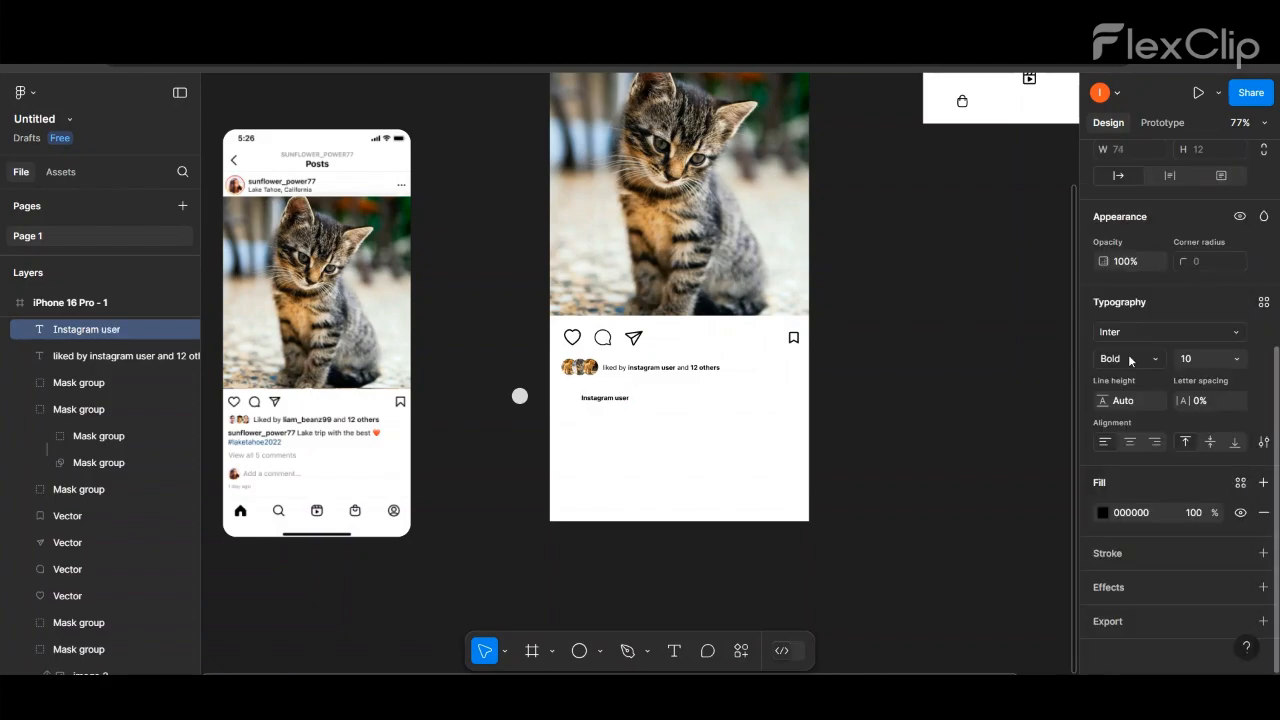
click(1224, 358)
click(1224, 363)
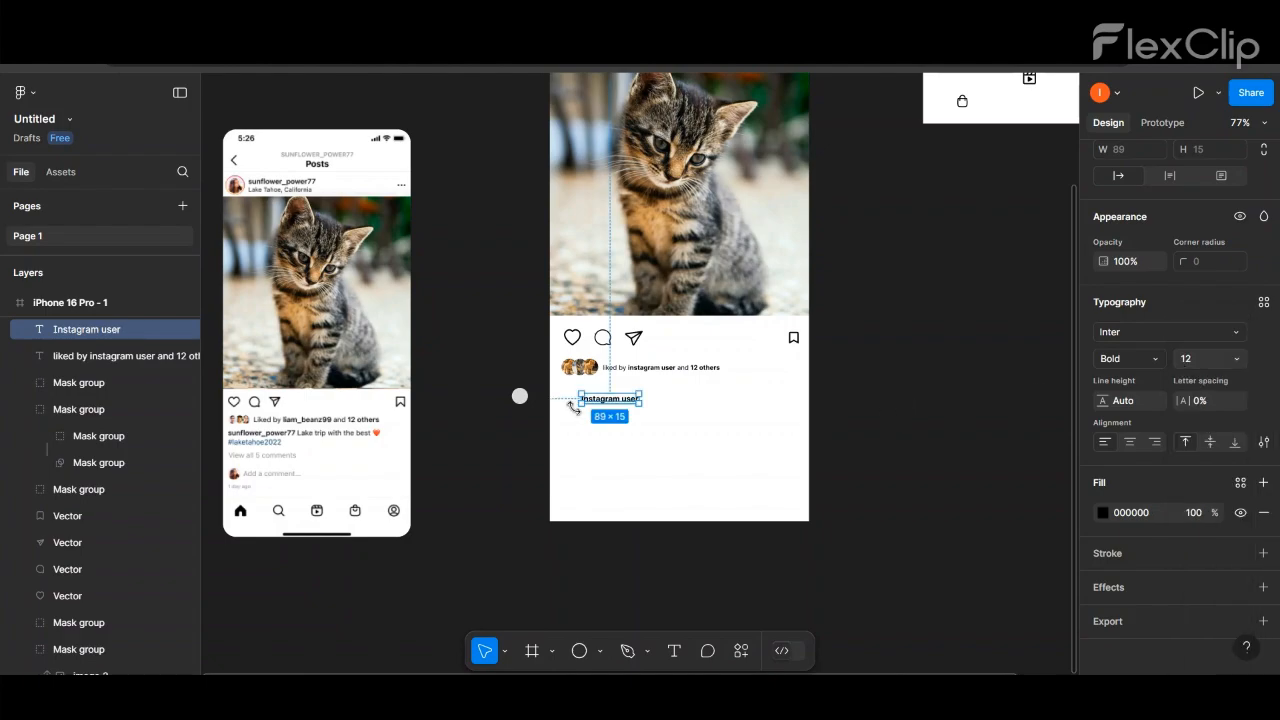
drag(615, 399, 593, 390)
scroll(587, 385, up, 1)
scroll(587, 385, up, 2)
click(591, 432)
scroll(591, 433, down, 2)
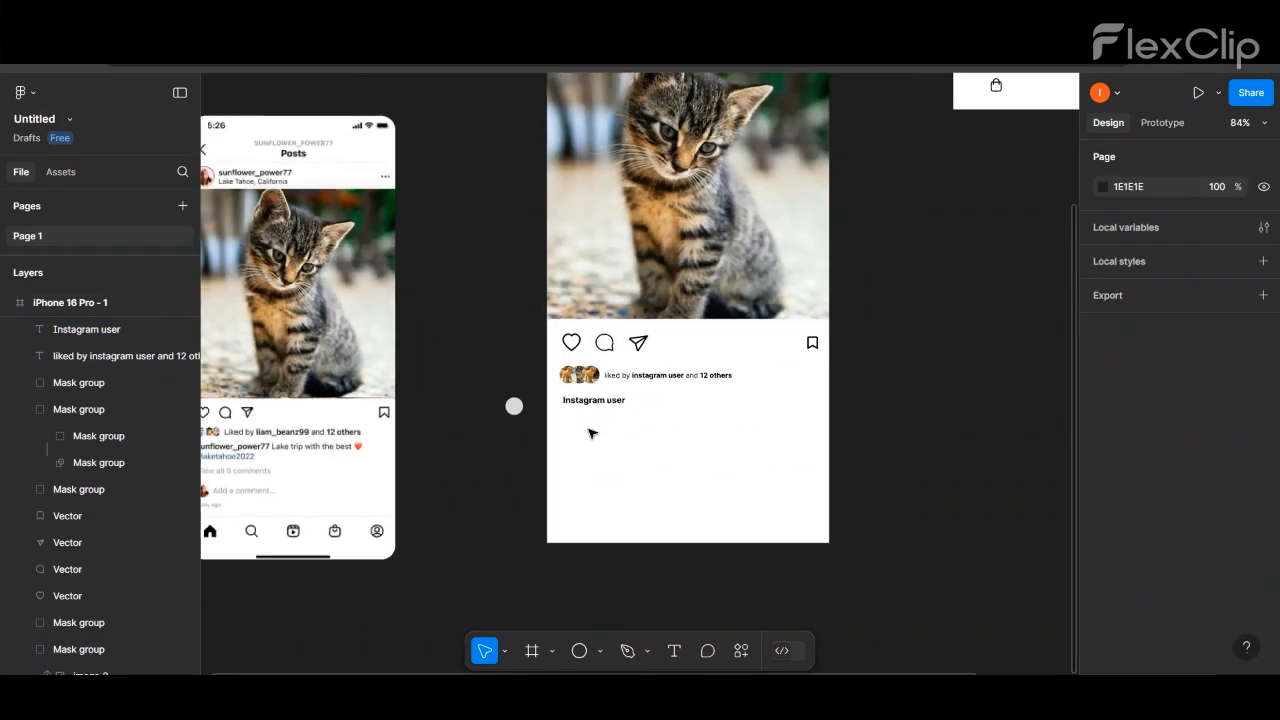
- Add the text "the caption of instagram user" to the right of the bold username
click(673, 652)
click(643, 403)
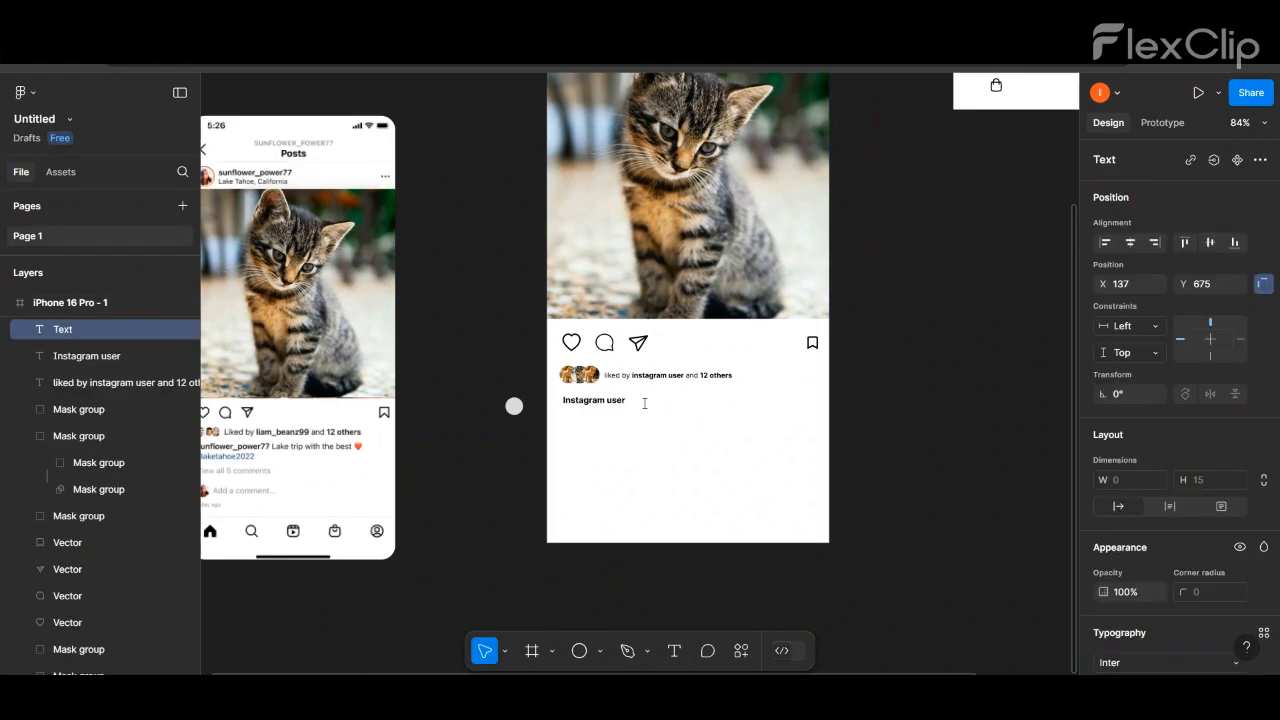
text(the caption of instagram user)
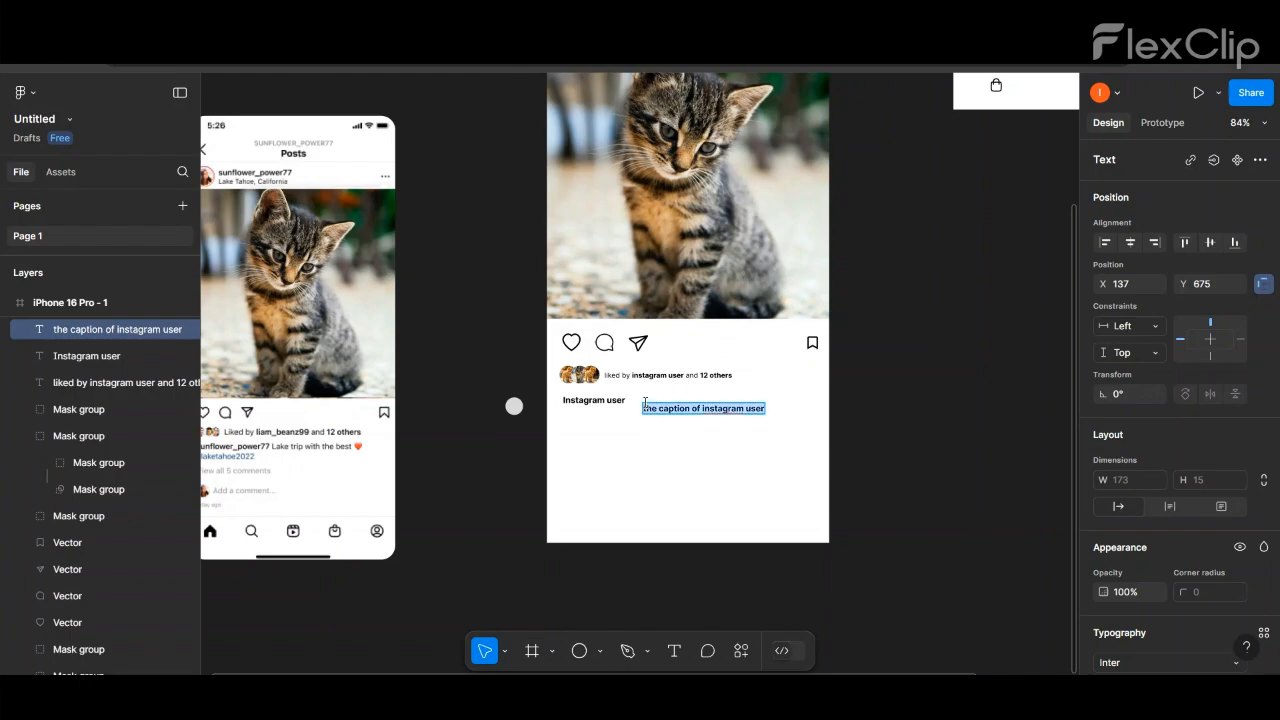
- Set the caption text to size 10 in Regular weight and place it level with the bold username
scroll(1202, 474, down, 3)
click(1237, 440)
click(1229, 325)
click(1159, 441)
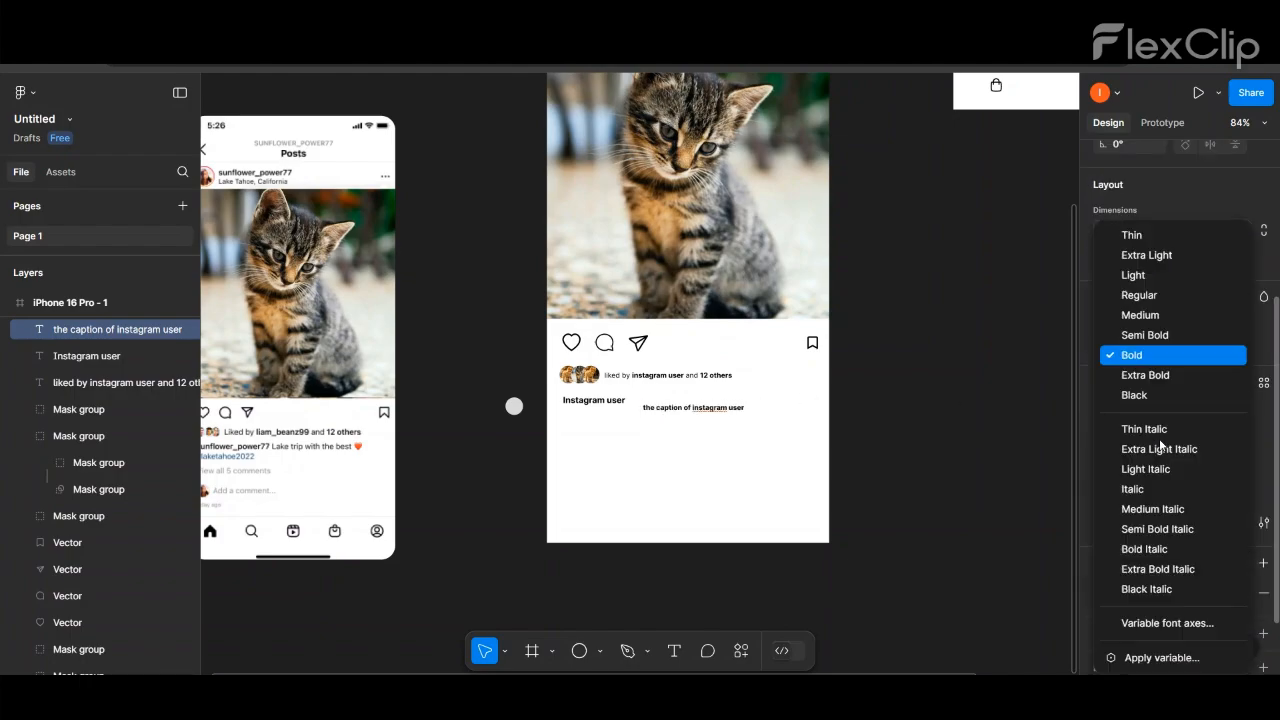
click(1139, 295)
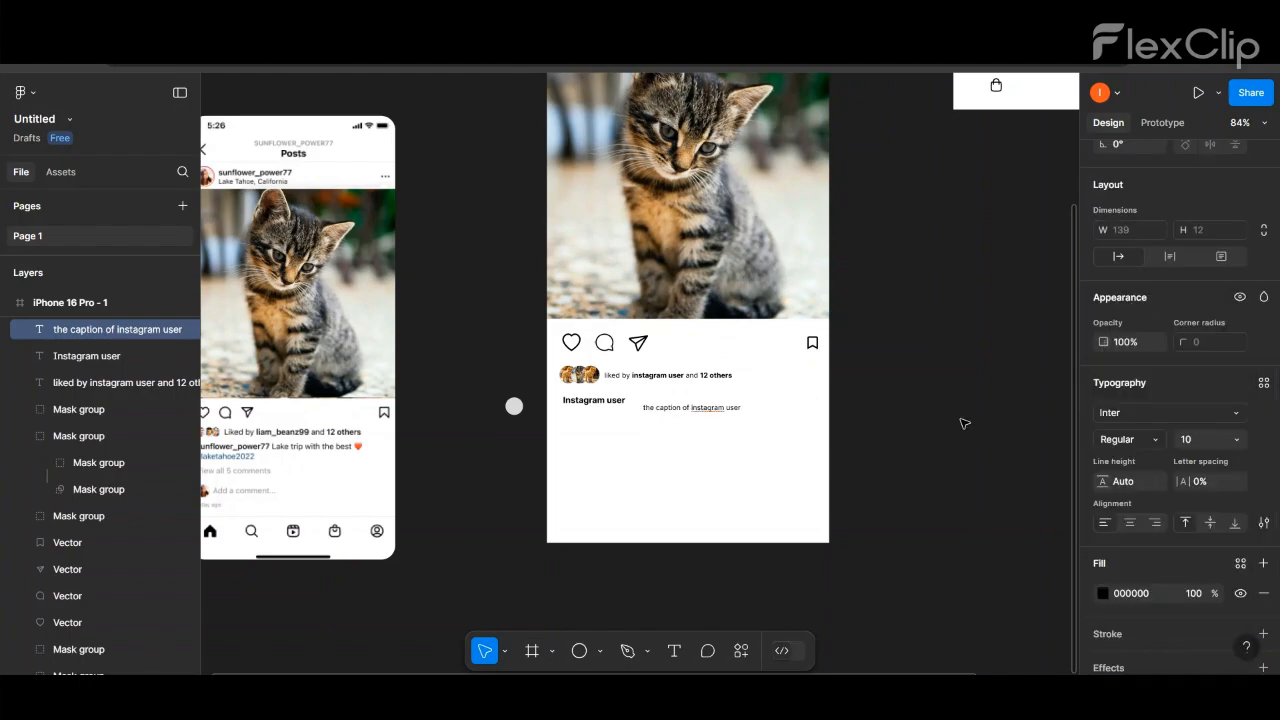
mouse_move(686, 407)
mouse_down()
mouse_move(715, 398)
mouse_move(706, 404)
mouse_up()
scroll(600, 403, up, 5)
click(644, 516)
scroll(643, 517, down, 5)
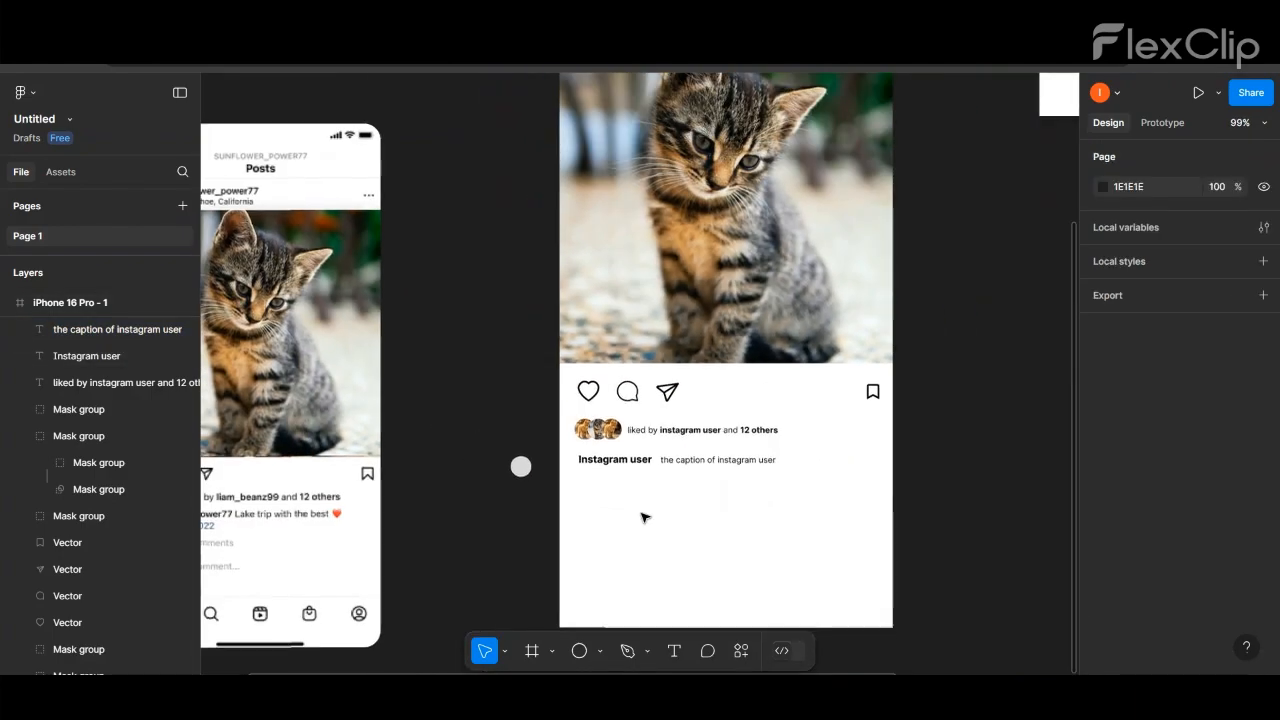
scroll(643, 517, down, 1)
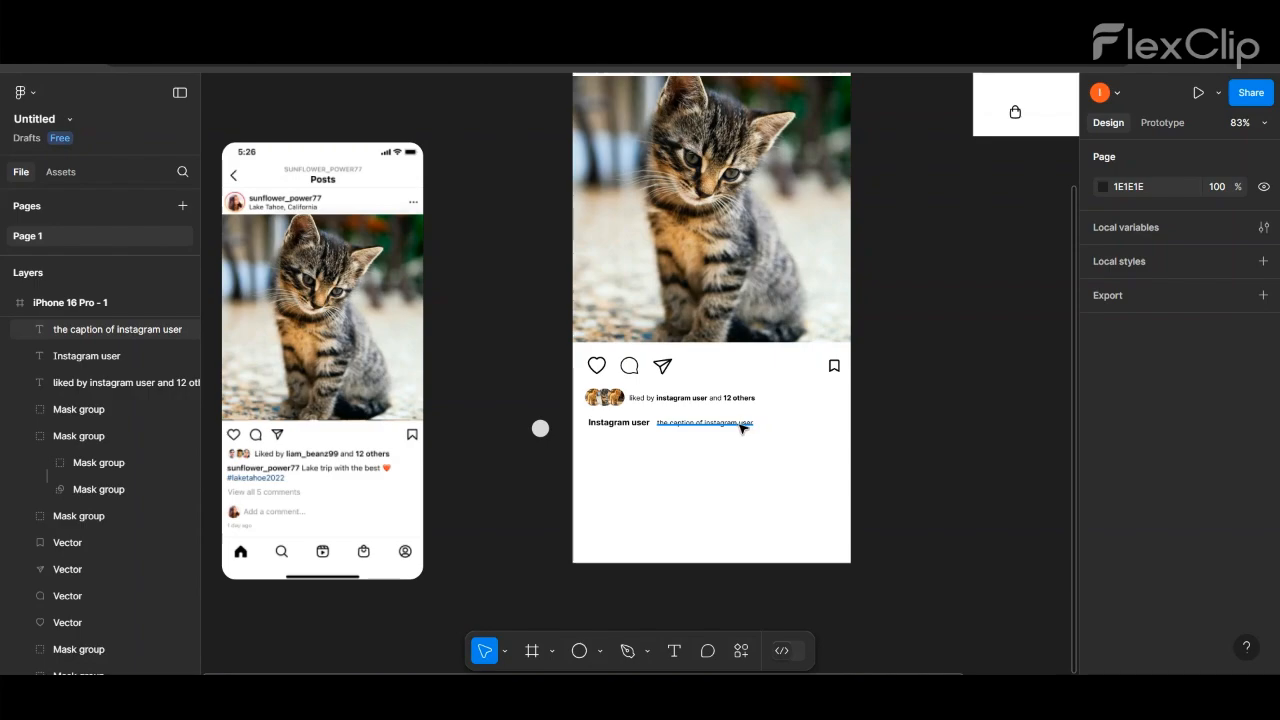
- Duplicate the caption text directly below the username and change the copy's wording to "#hastags"
alt+drag(741, 427, 676, 440)
scroll(640, 443, up, 5)
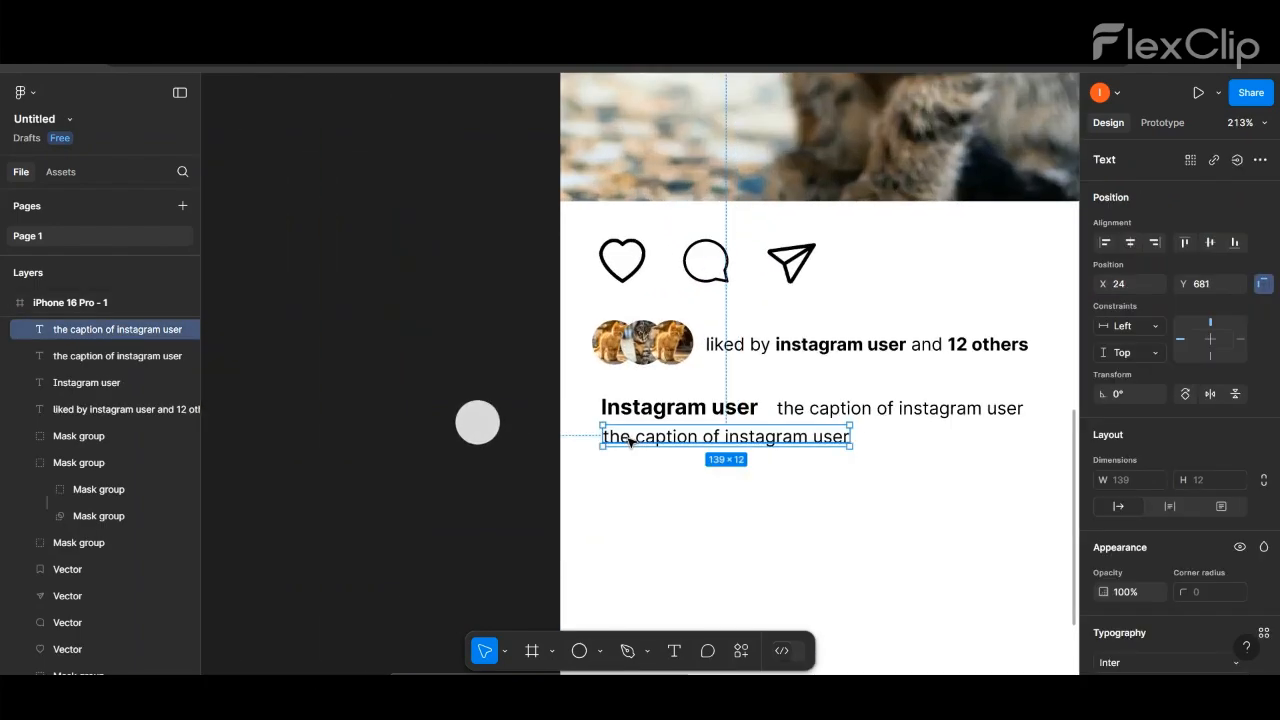
key(Return)
text(#hastags)
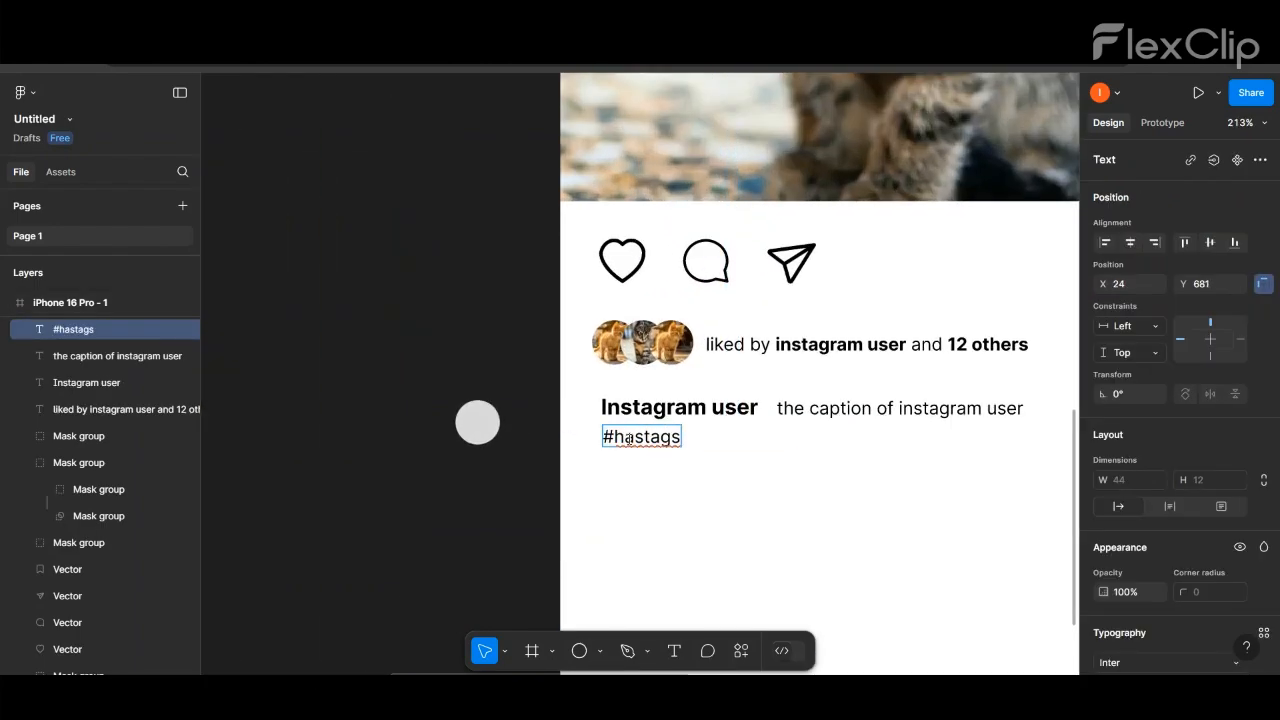
- Change the "#hastags" text's fill colour to blue 497CFF
key(ctrl+a)
scroll(1179, 500, down, 3)
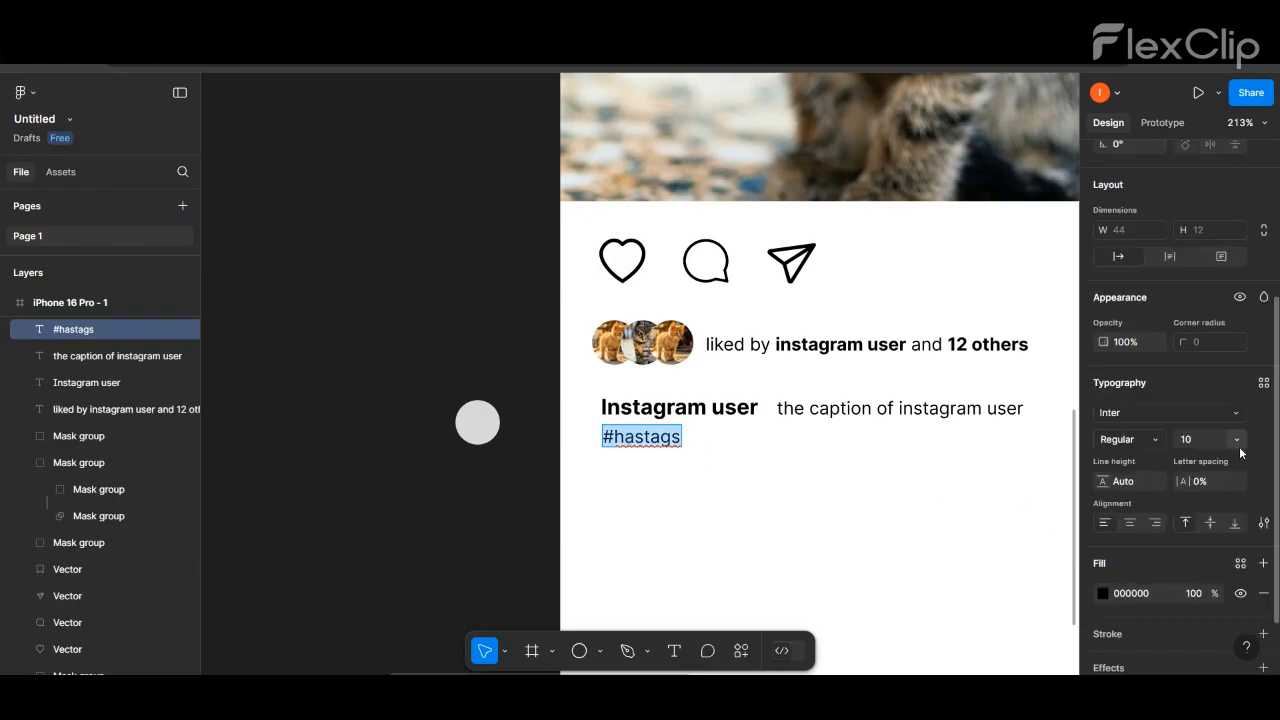
click(1102, 593)
drag(999, 482, 1011, 480)
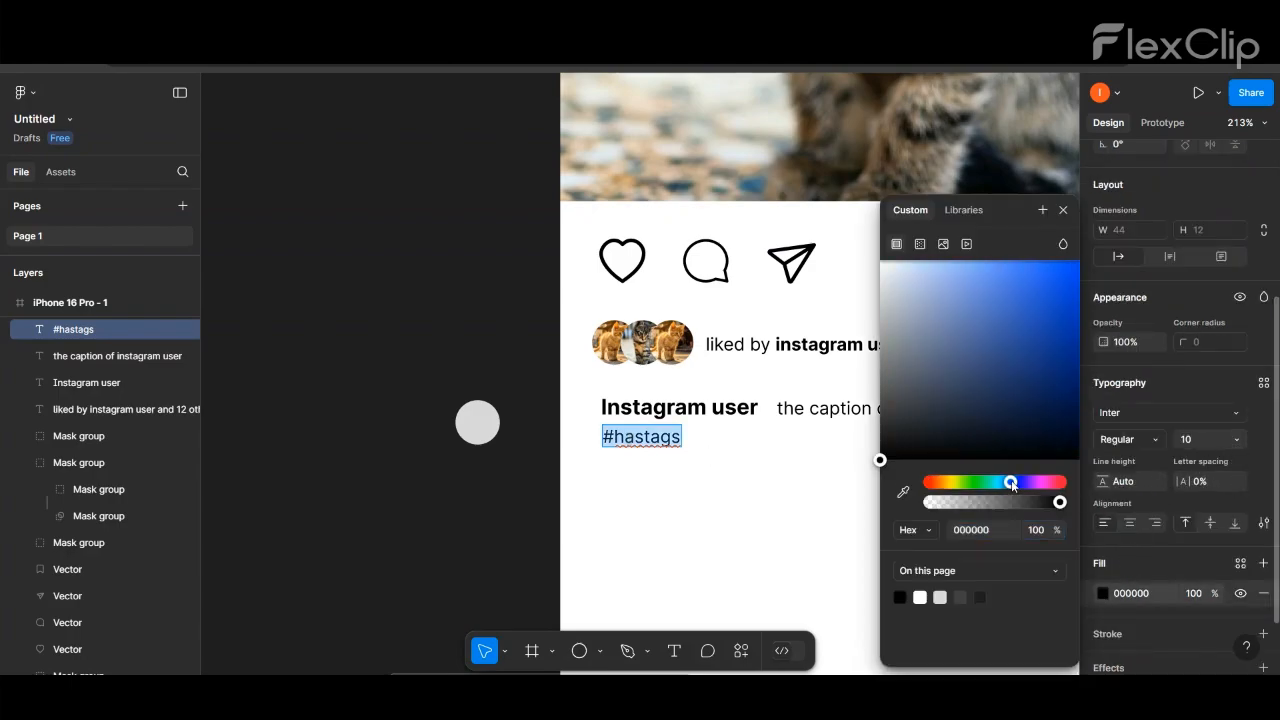
drag(893, 432, 998, 295)
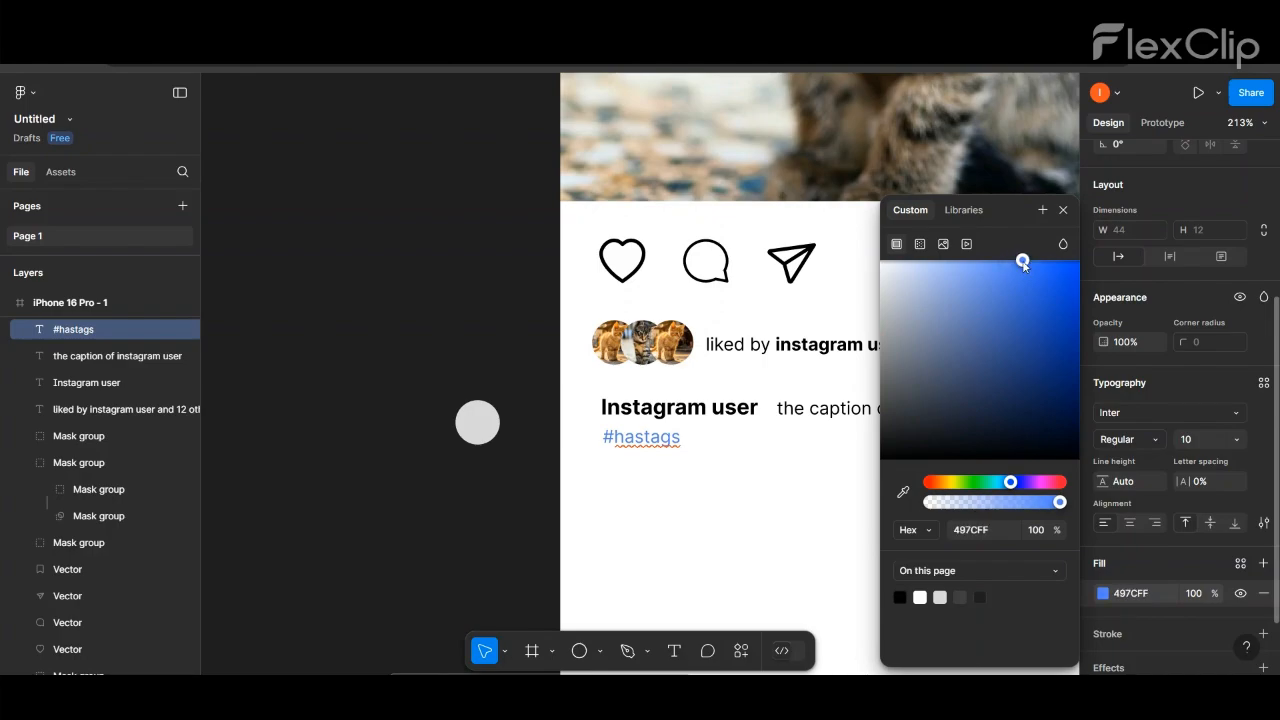
click(420, 414)
- Duplicate the blue hashtag to its right and change the copy's text to "#cats"
alt+drag(626, 440, 718, 440)
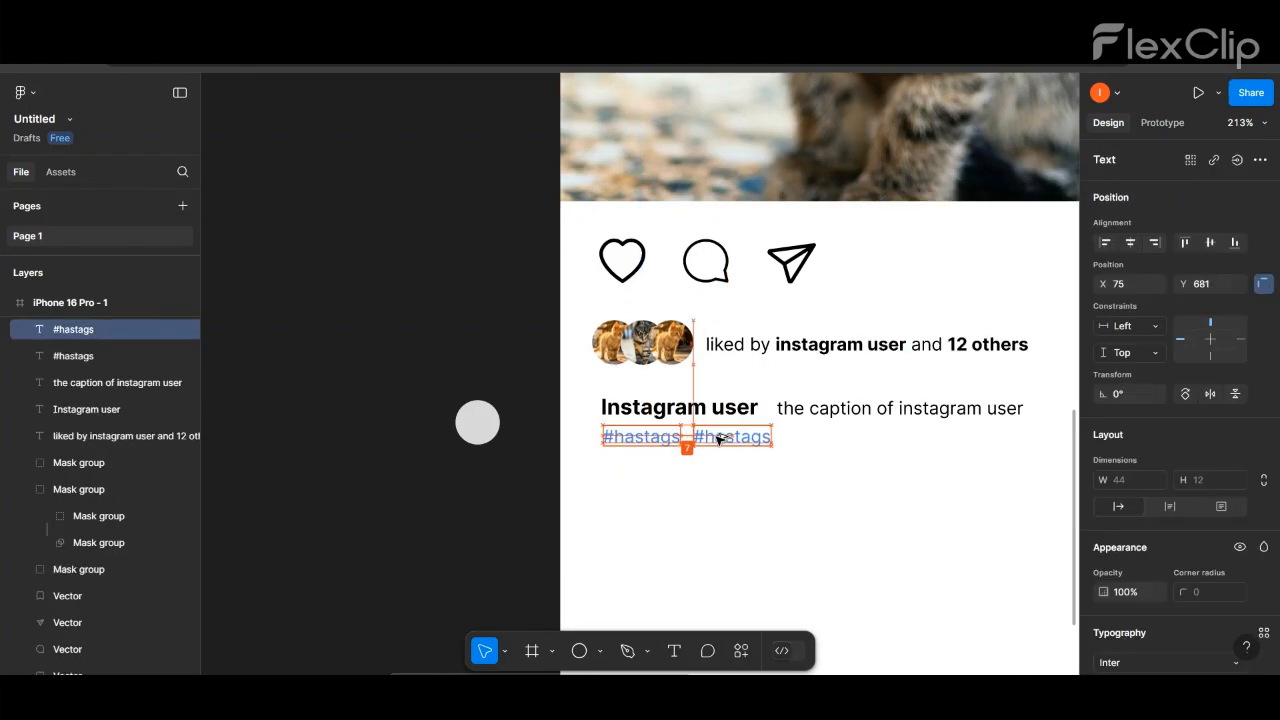
double_click(718, 438)
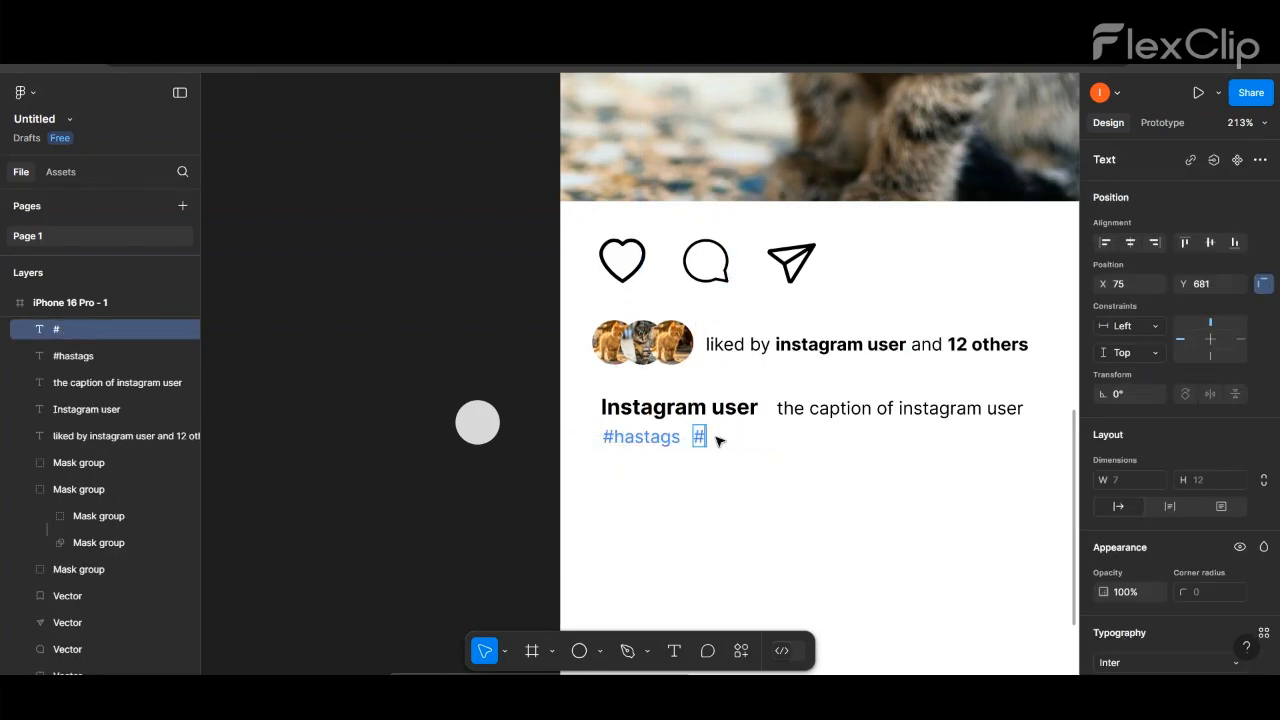
text(#cats)
key(Escape)
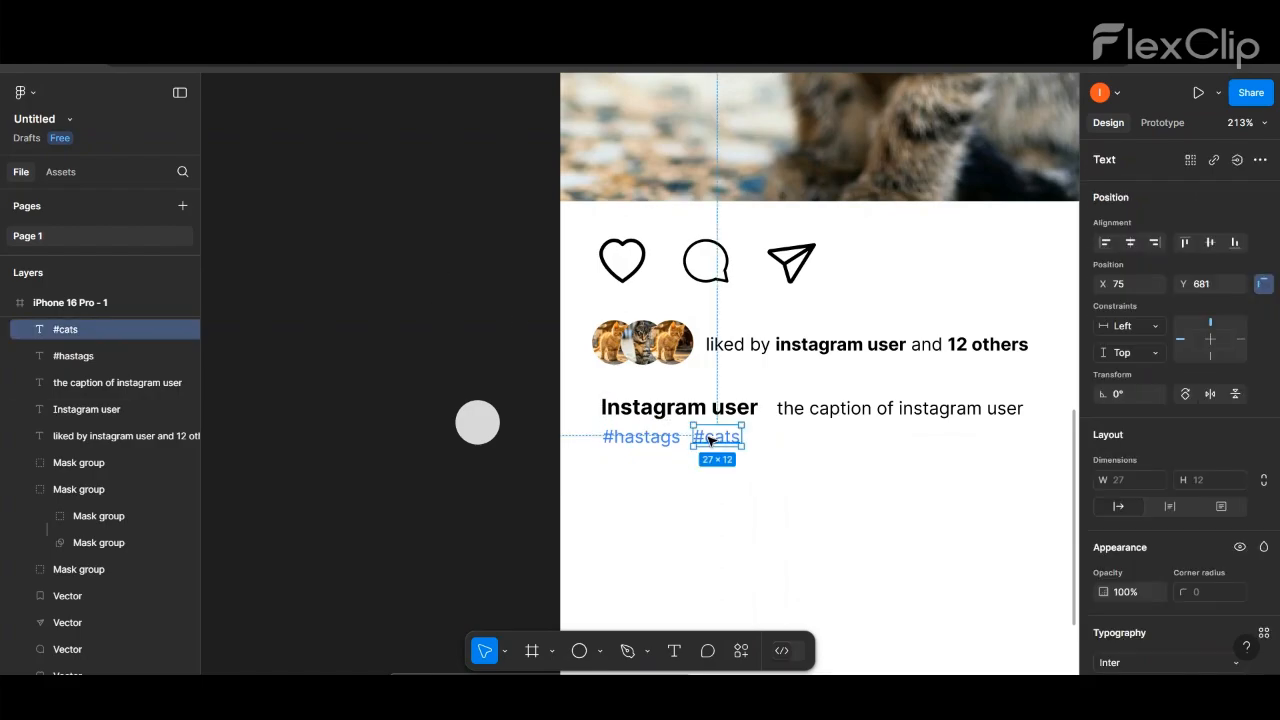
click(411, 283)
- Nudge the caption text slightly upward beside the bold username
scroll(411, 283, down, 4)
drag(880, 674, 773, 673)
click(750, 334)
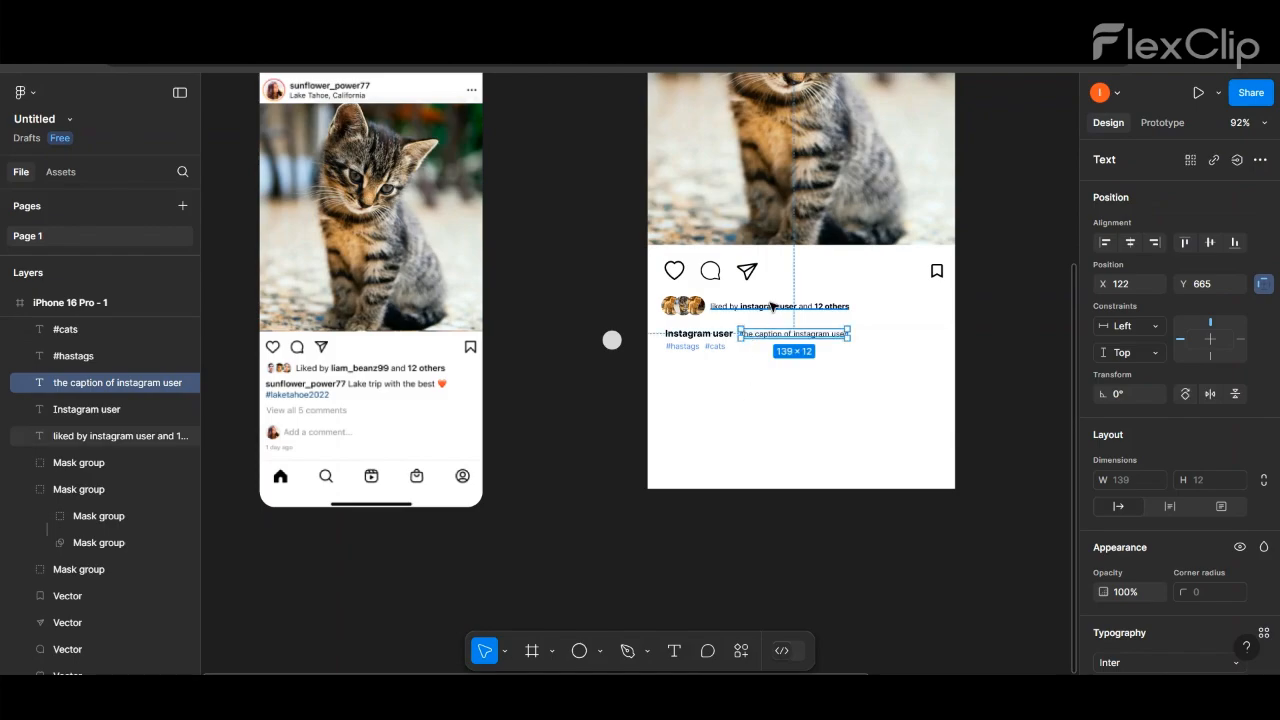
scroll(745, 340, up, 3)
click(689, 440)
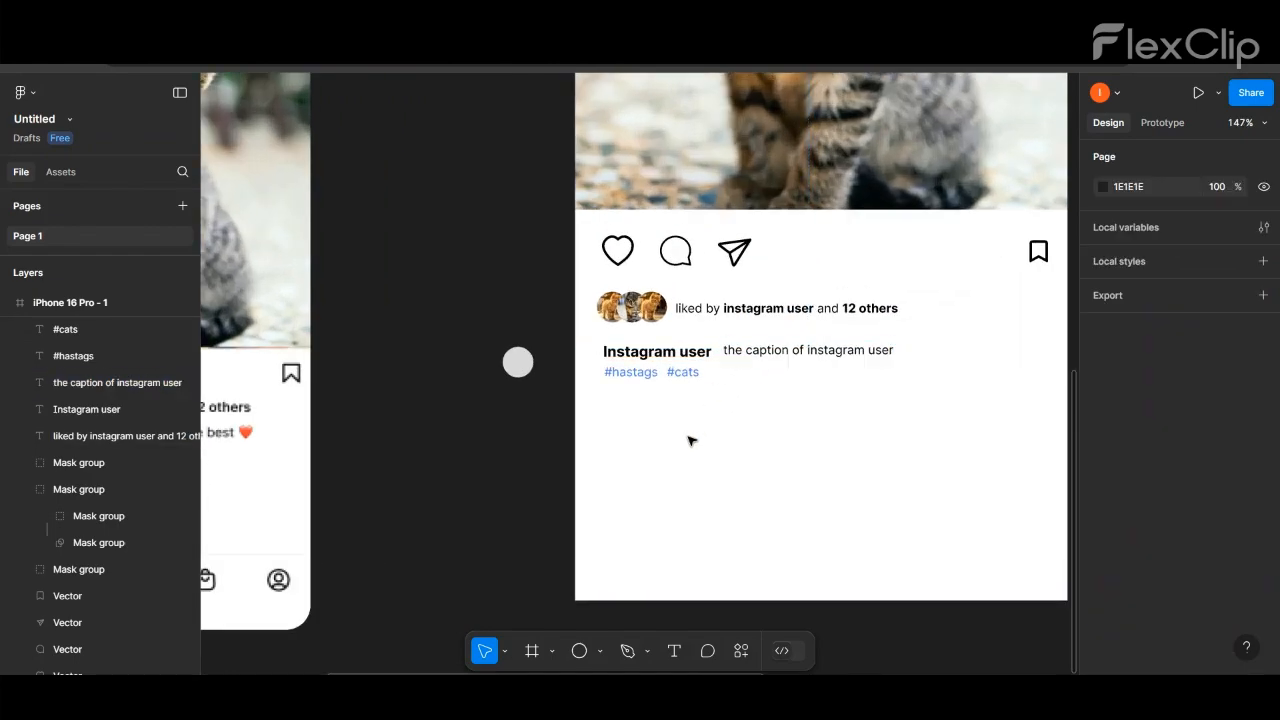
- Add the text "view all 5 comments" below the hashtags
scroll(662, 402, down, 2)
scroll(661, 402, down, 4)
click(673, 651)
click(630, 403)
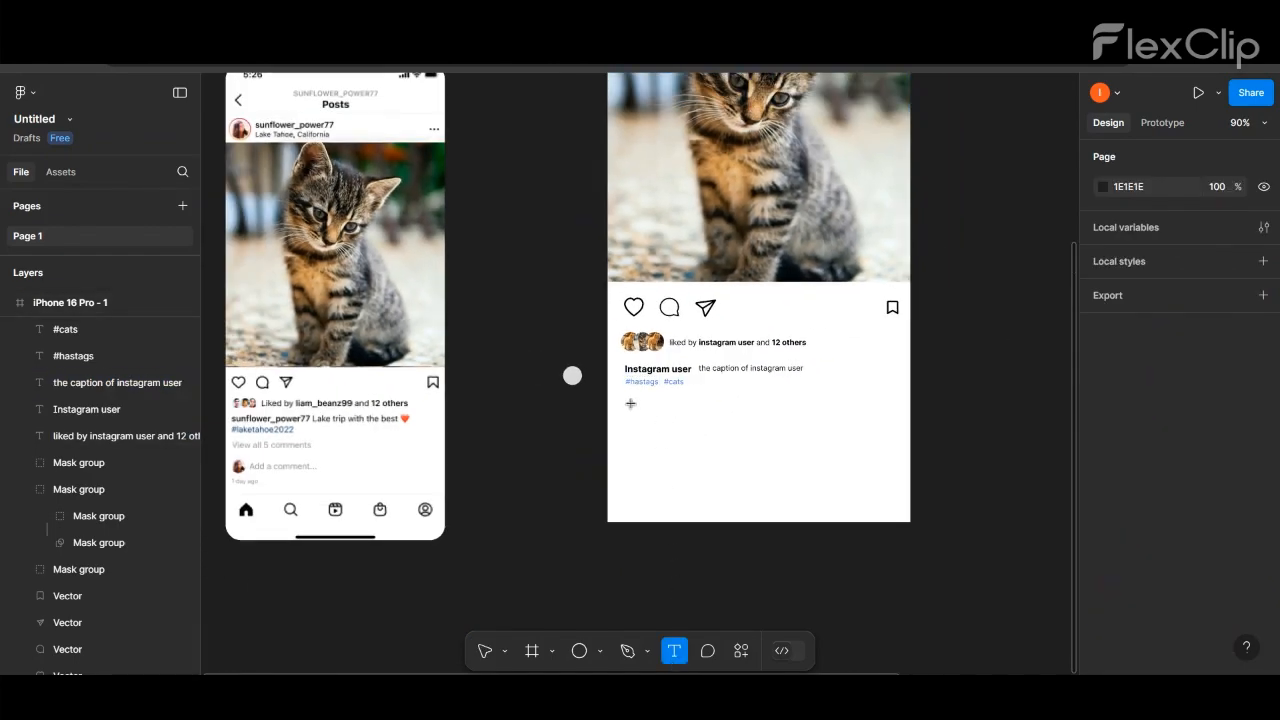
text(view all 5 comments)
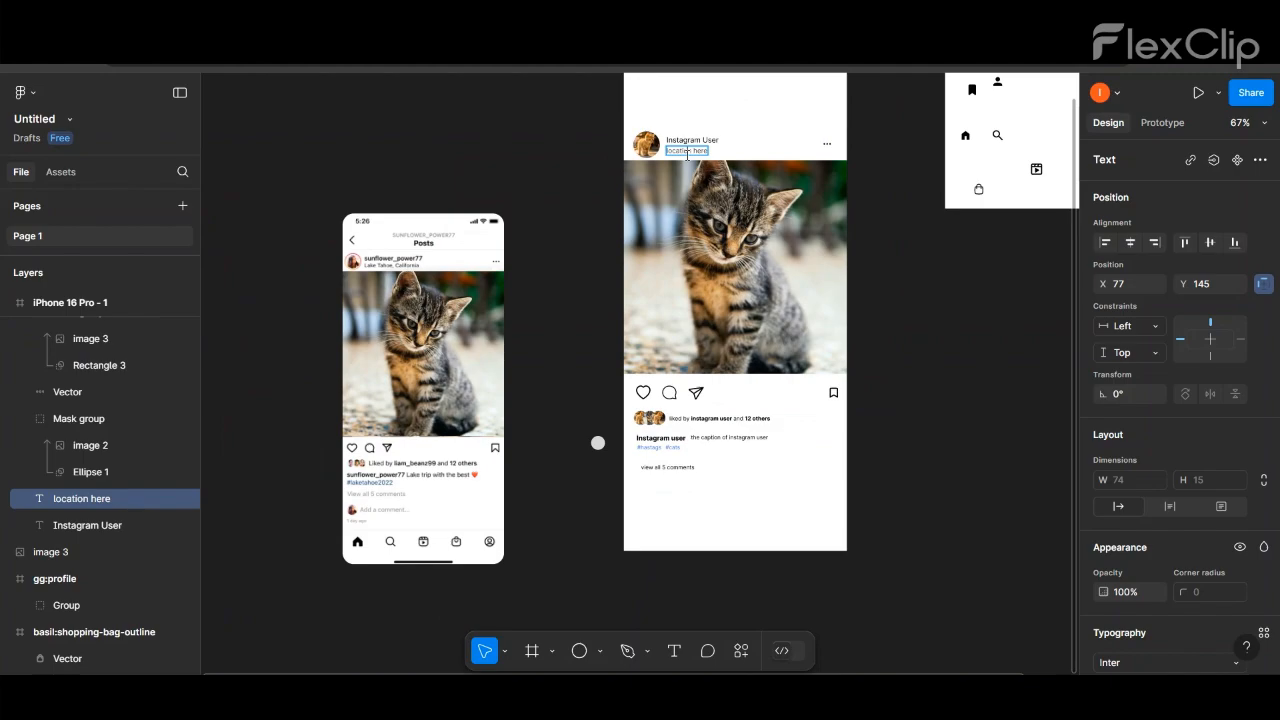
- Give the "view all 5 comments" text the same dark grey fill, 404040, as the location line
scroll(1256, 393, down, 5)
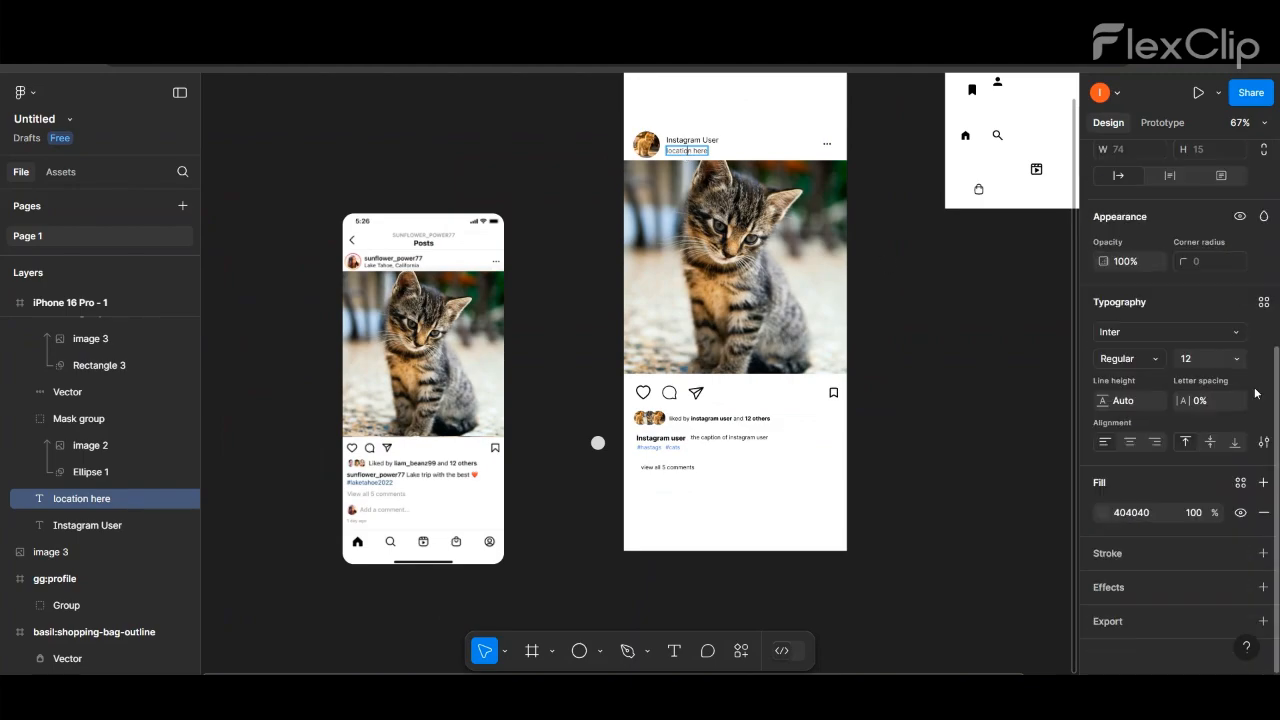
double_click(668, 468)
click(1145, 516)
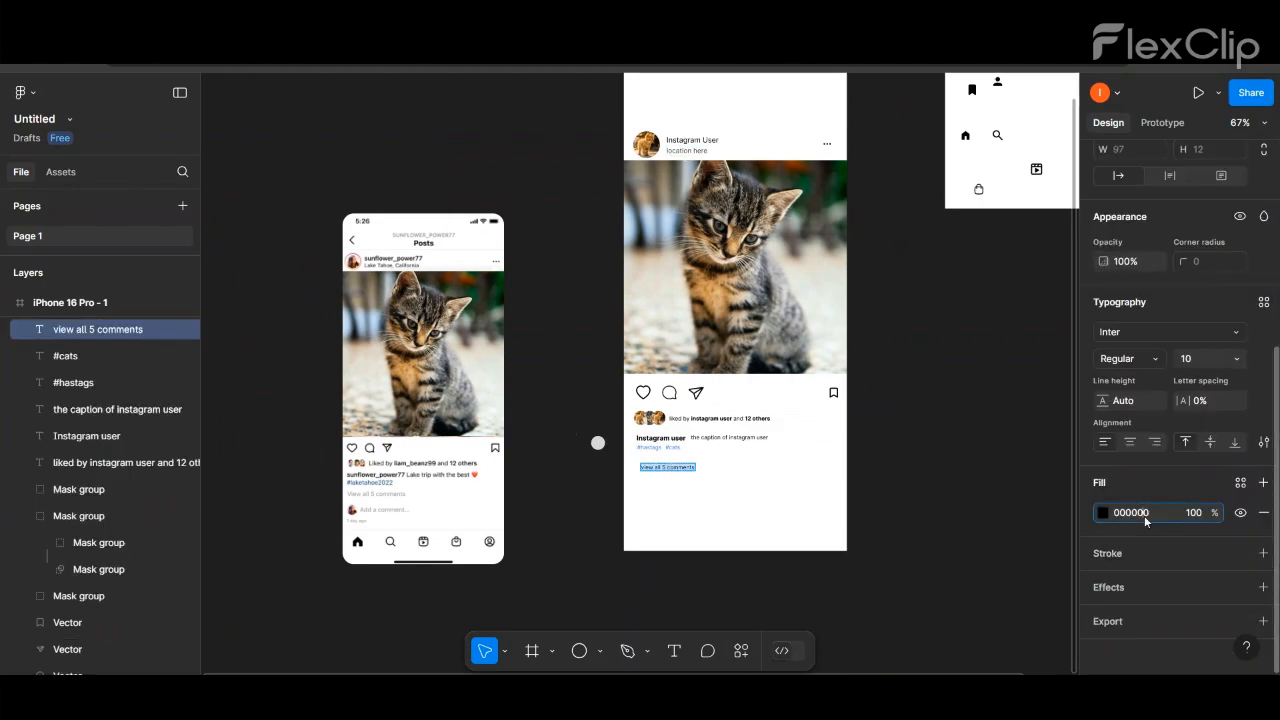
text(404040)
key(Return)
scroll(673, 470, up, 3)
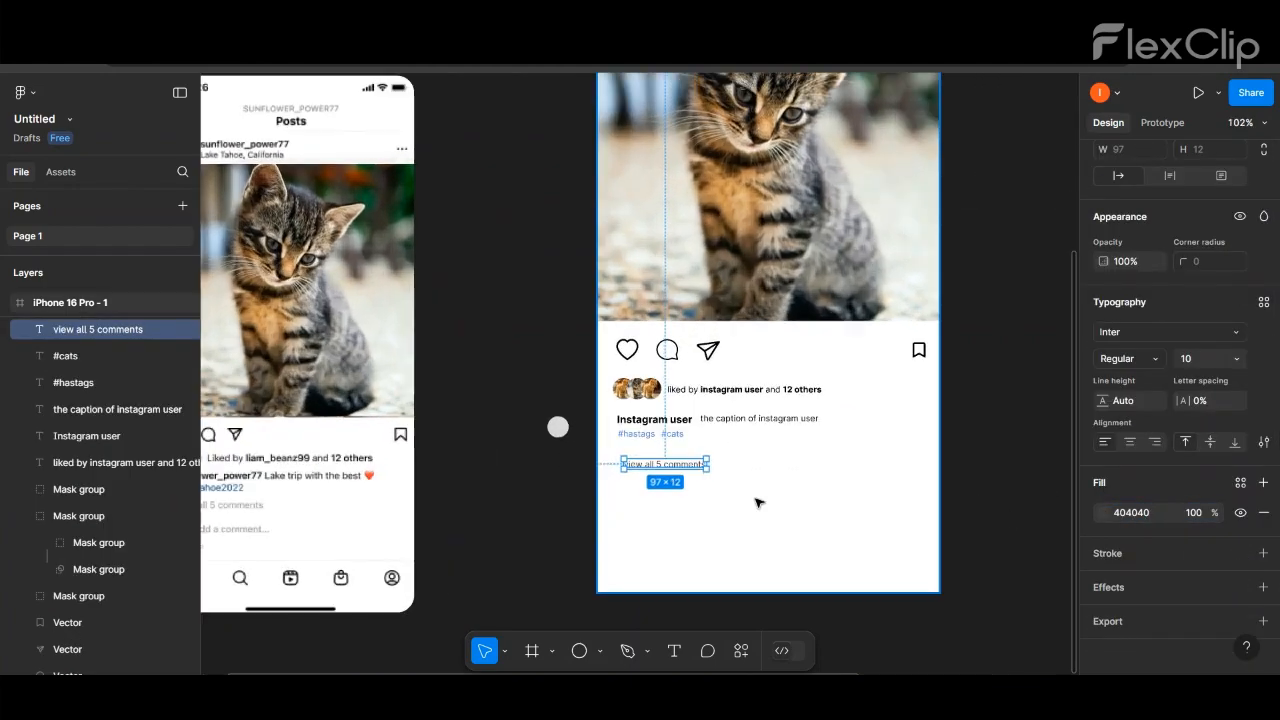
click(757, 502)
- Move the "view all 5 comments" line up under the hashtags and set its font size to 11
click(684, 471)
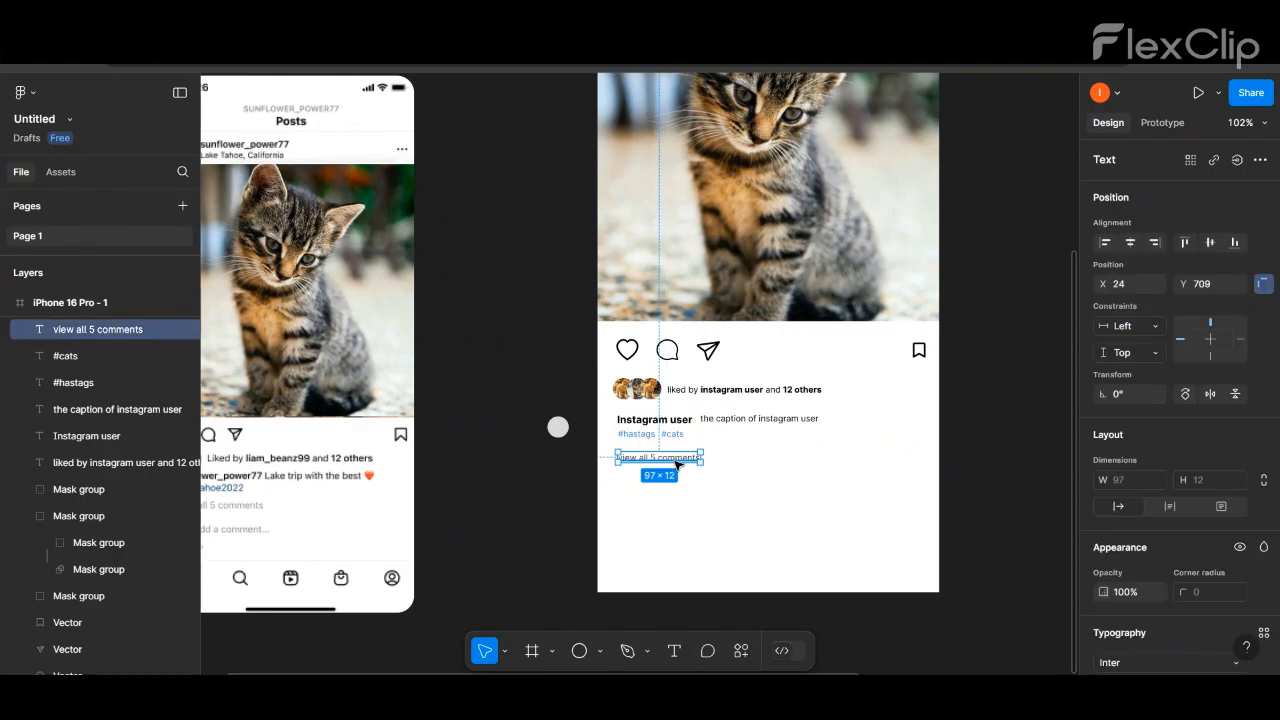
scroll(676, 465, down, 3)
double_click(677, 463)
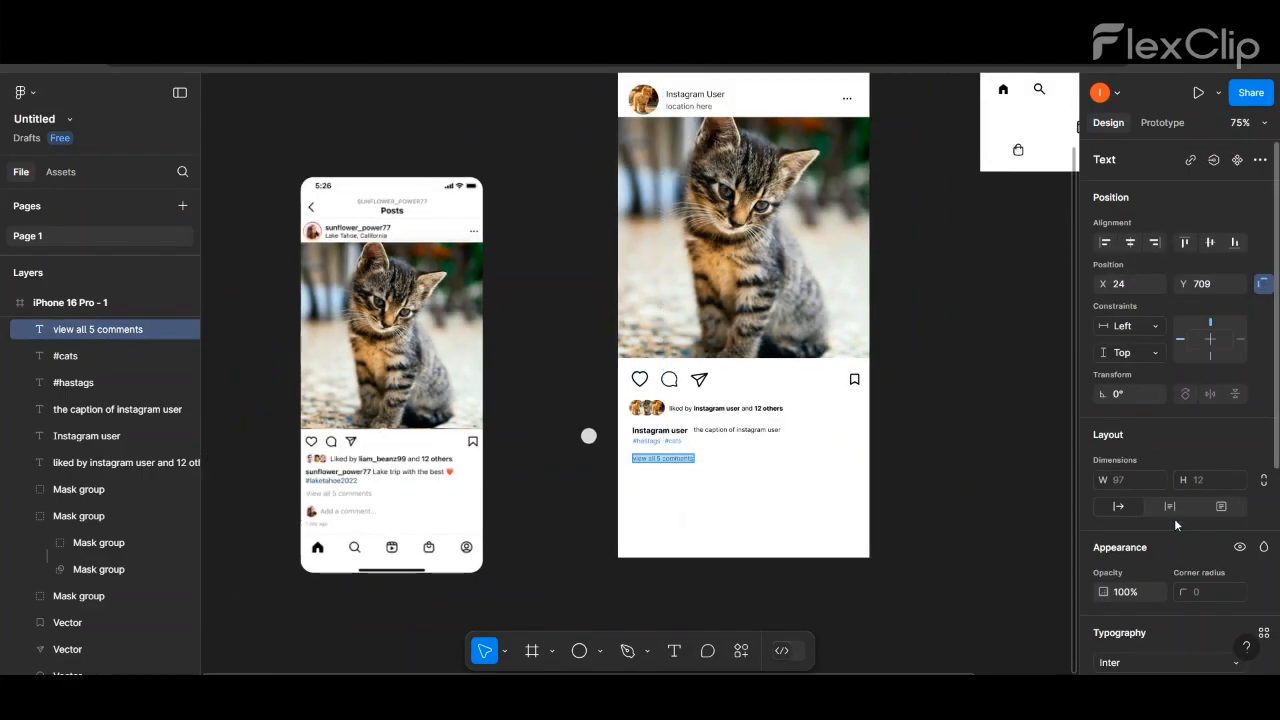
scroll(1174, 525, down, 2)
click(1240, 605)
click(1228, 343)
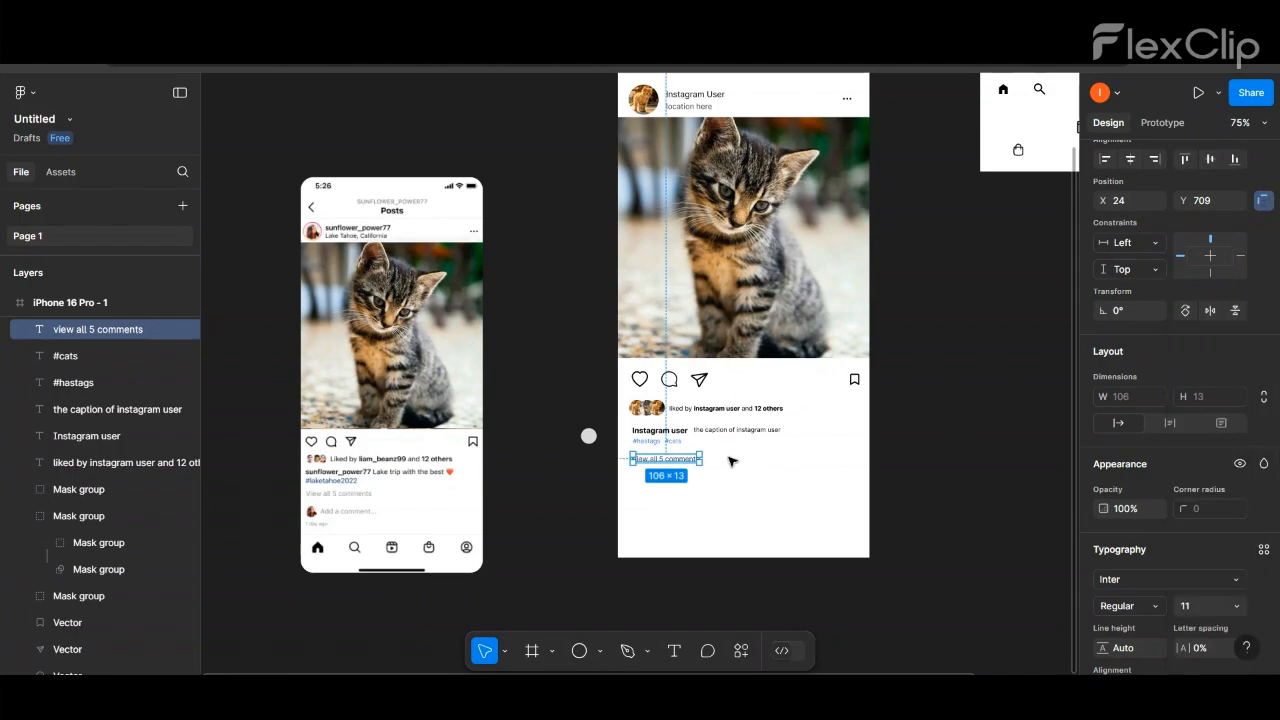
click(910, 273)
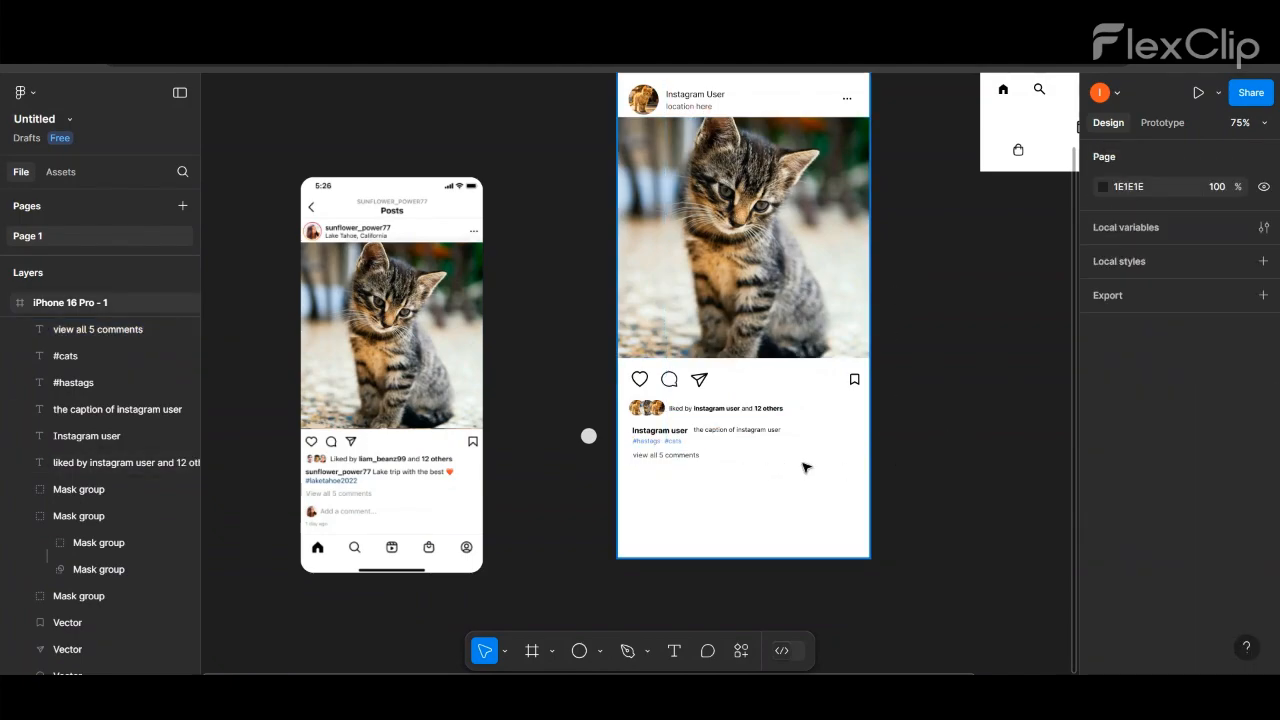
- Move the liked-by row and the text below it closer to the action icons, and tighten the caption and hashtags under the avatars
drag(808, 466, 640, 408)
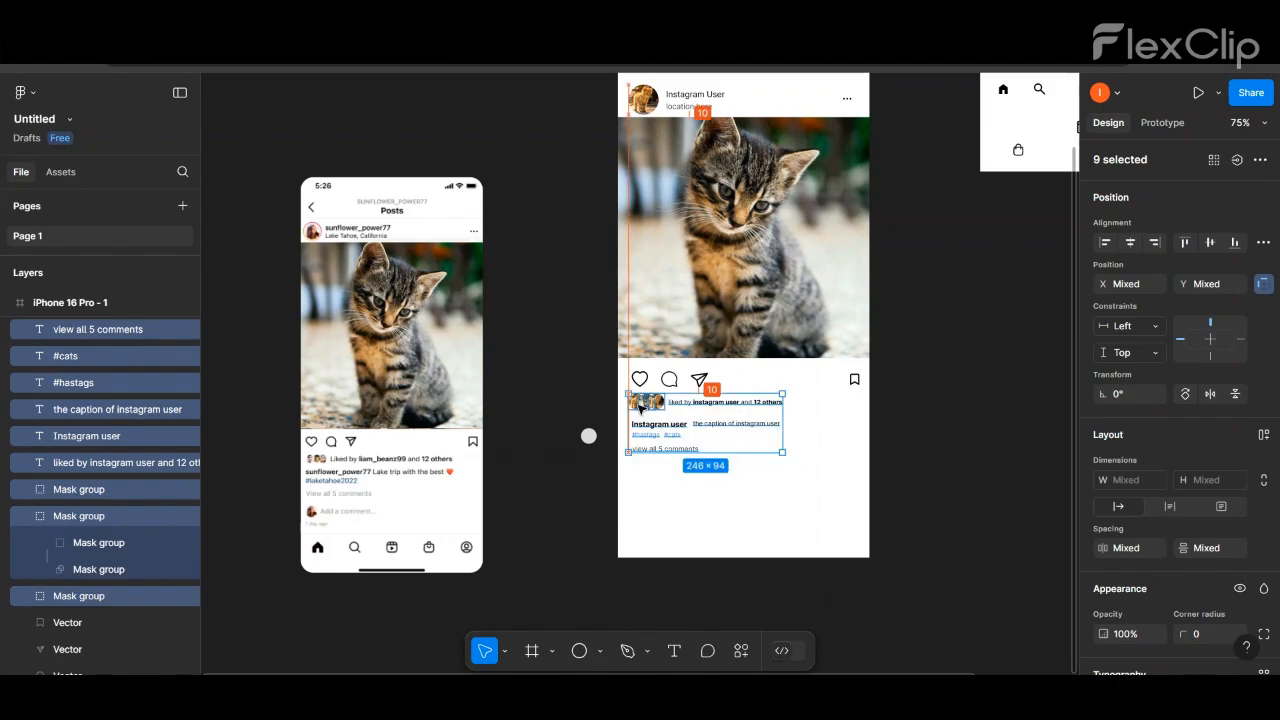
click(662, 489)
drag(719, 437, 674, 420)
scroll(648, 425, up, 5)
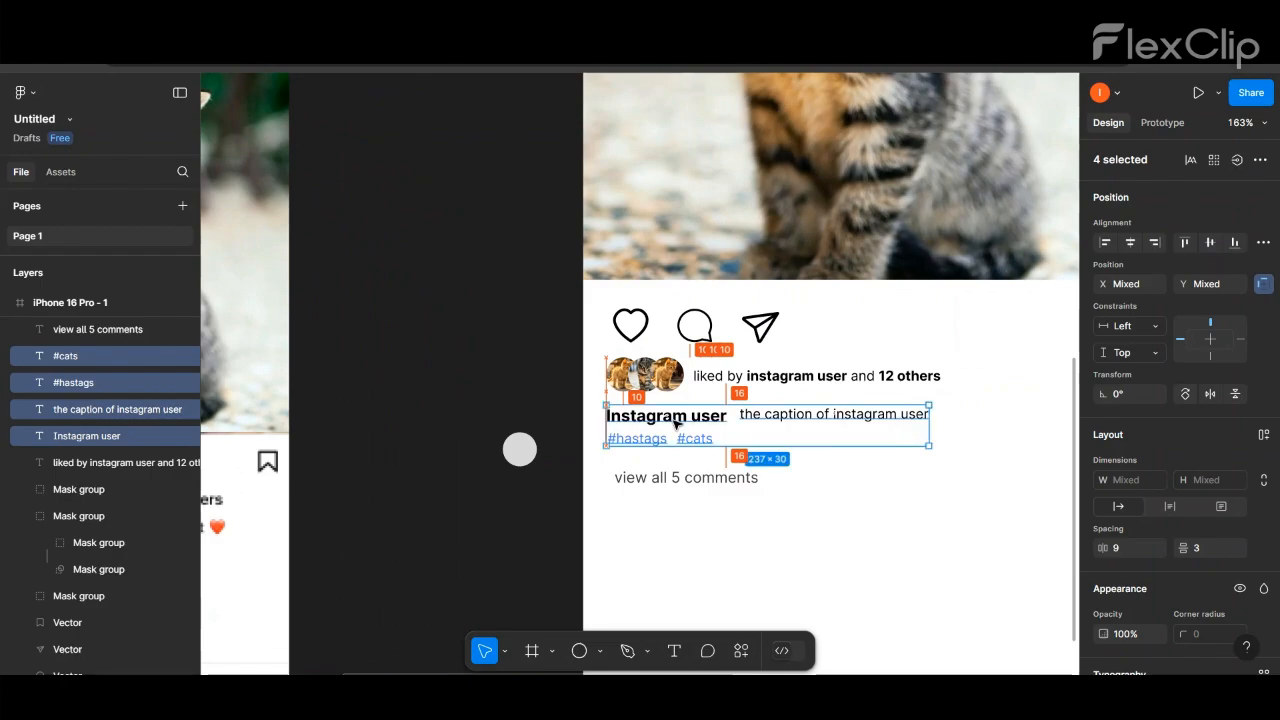
- Move the "view all 5 comments" line closer below the hashtags, flush with their left edge
click(531, 325)
scroll(531, 325, down, 5)
scroll(610, 409, up, 3)
drag(574, 385, 570, 381)
click(866, 398)
scroll(866, 398, down, 3)
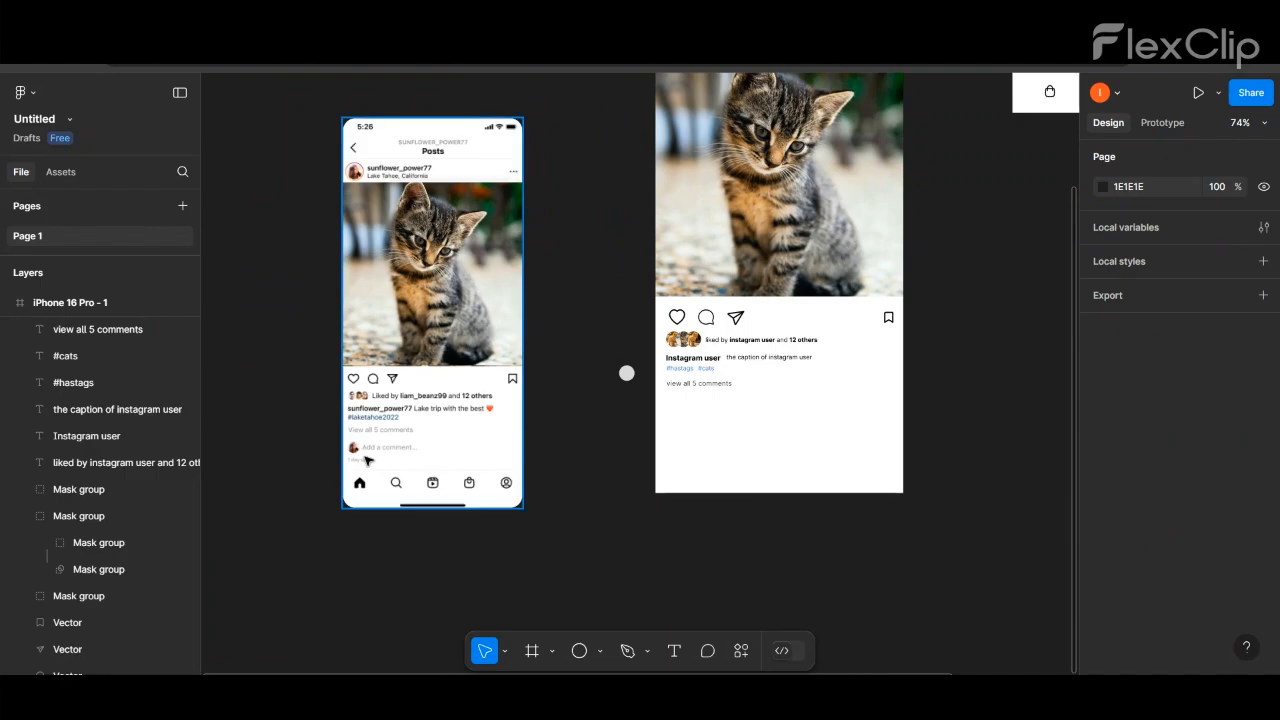
- Duplicate the header's round profile picture and place the copy below the "view all 5 comments" line
scroll(628, 400, up, 2)
scroll(628, 400, down, 2)
drag(681, 120, 680, 425)
scroll(680, 425, up, 5)
- Resize the copied profile picture below the comments line to 30 by 30
click(1138, 484)
text(3)
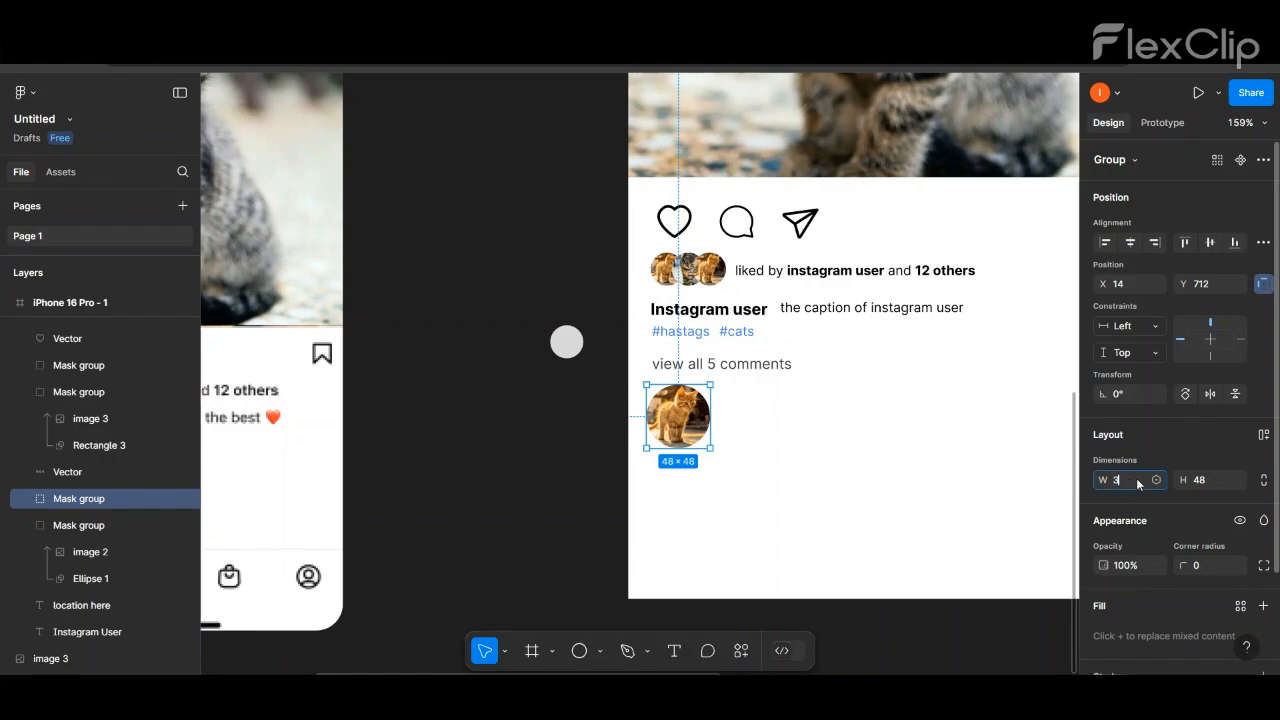
text(0)
key(Return)
click(1209, 484)
text(30)
key(Return)
click(803, 471)
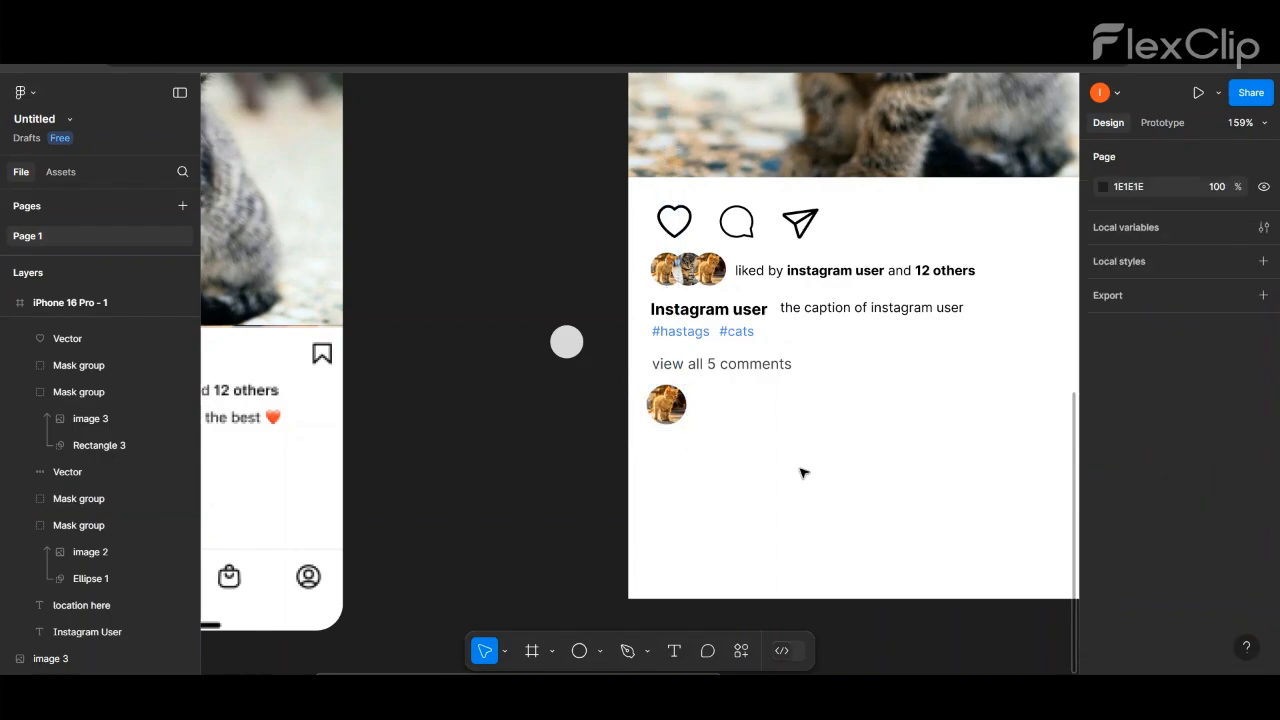
- Resize the first avatar in the liked-by row to 20 by 20
scroll(740, 449, down, 3)
scroll(727, 352, up, 5)
click(730, 344)
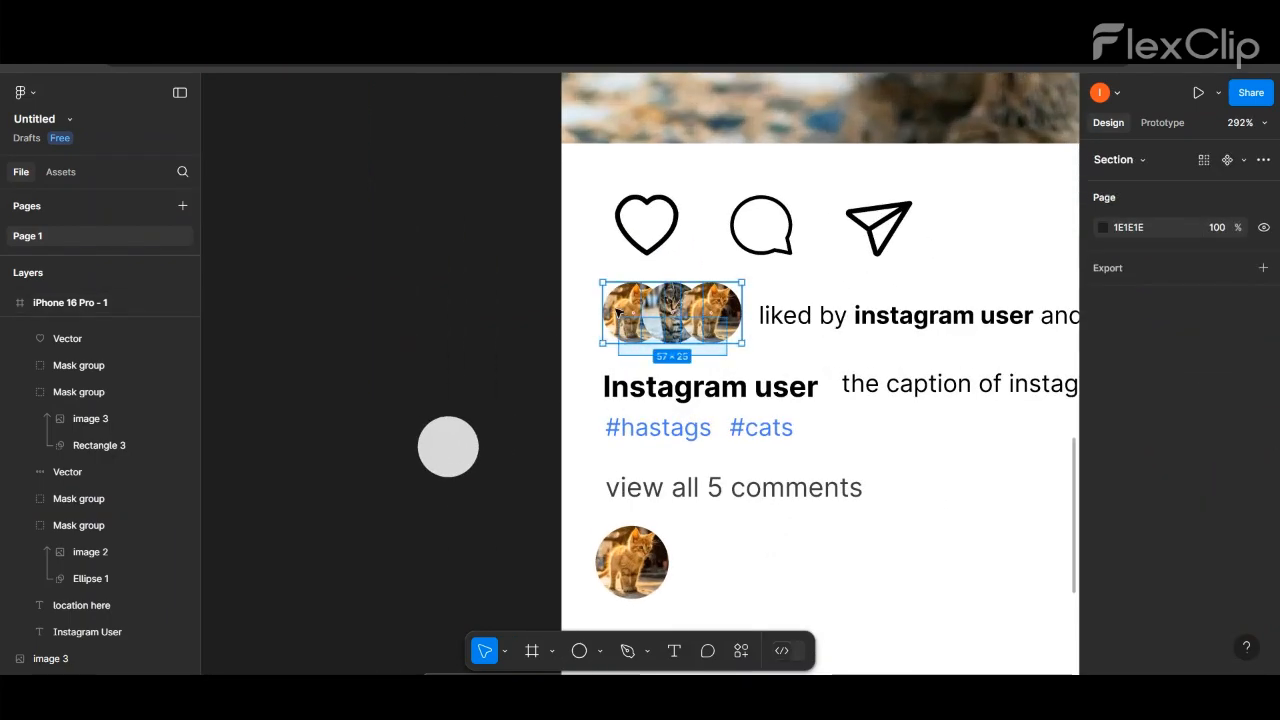
double_click(633, 320)
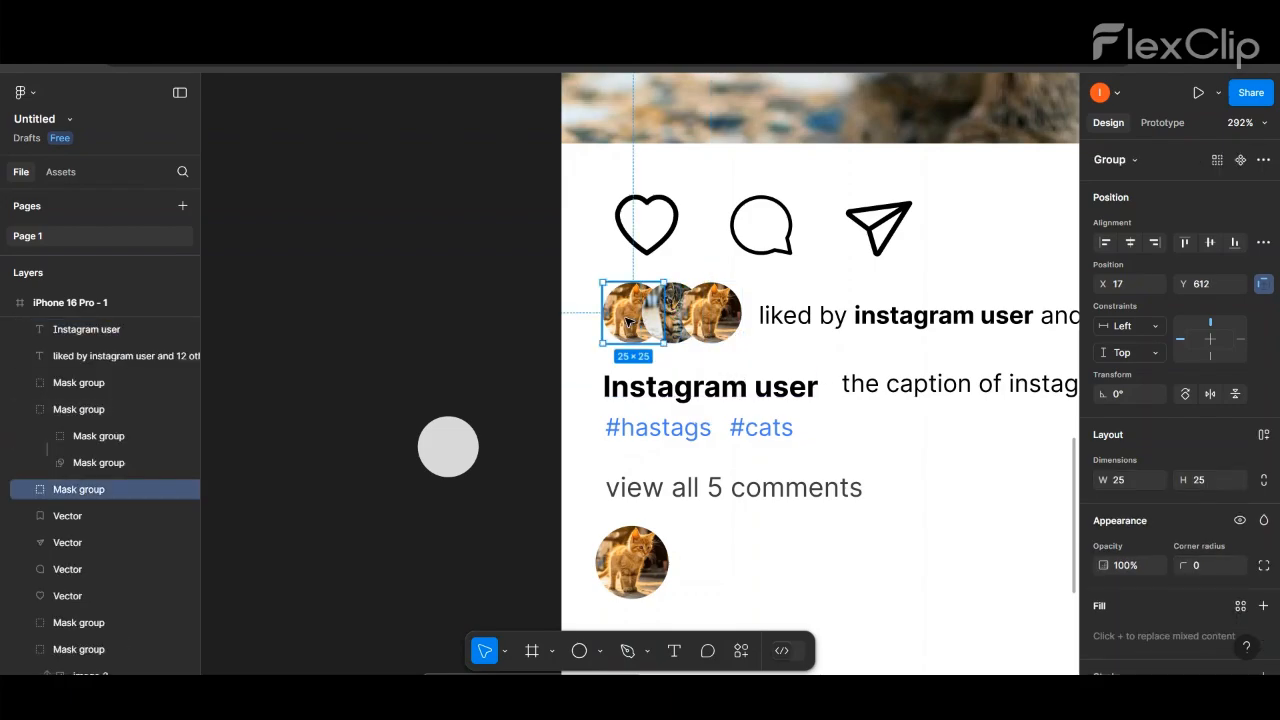
click(1124, 480)
text(20)
click(1204, 481)
text(20)
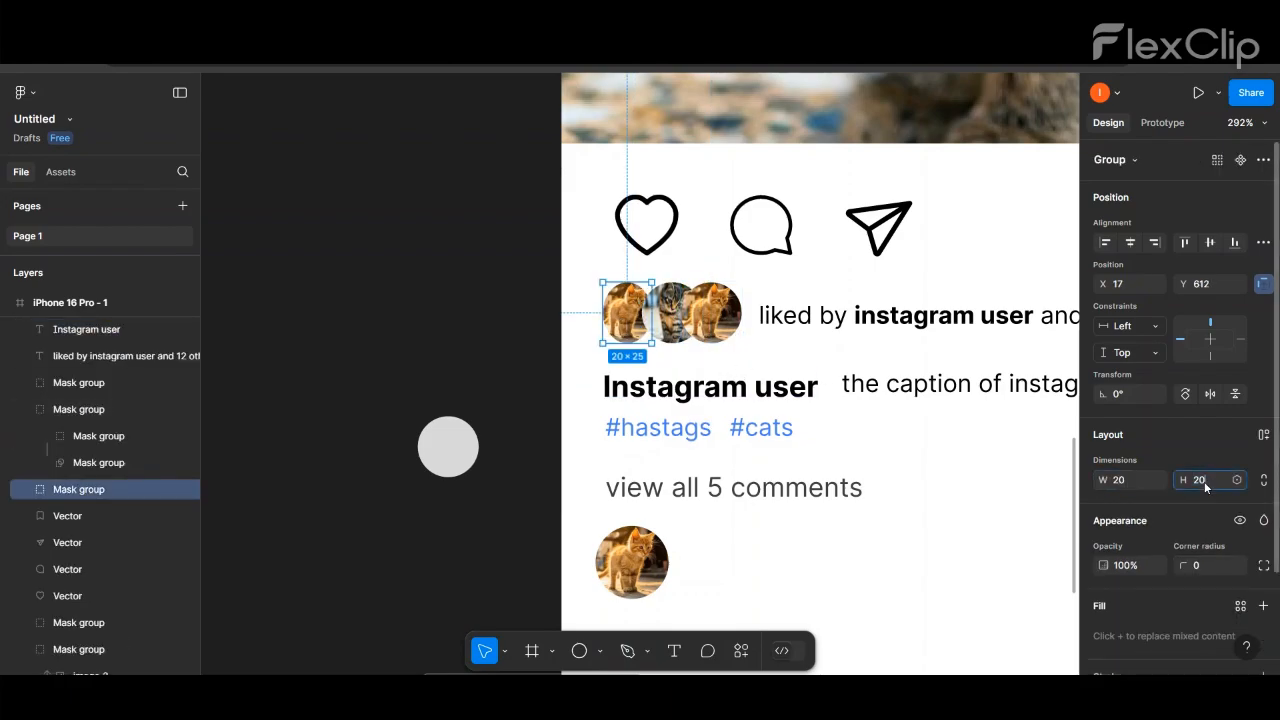
key(Return)
- Resize the middle avatar in the liked-by row to 20 by 20
click(678, 335)
text(20)
key(Return)
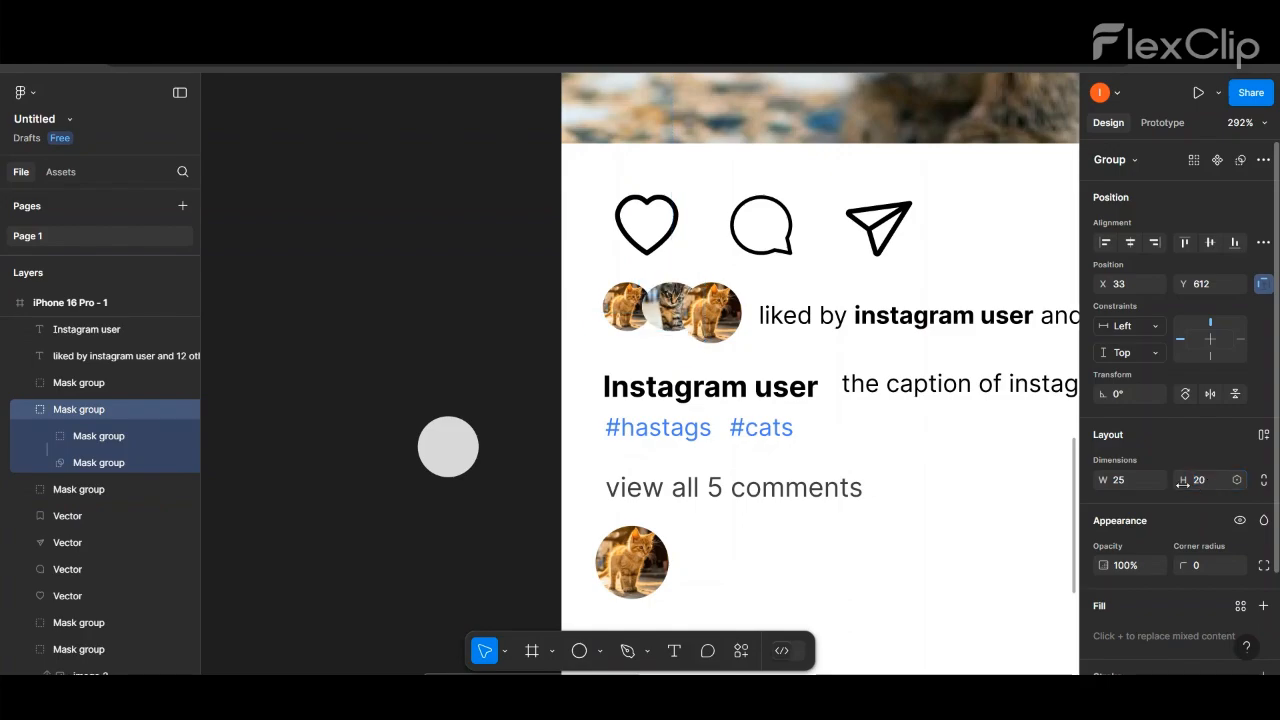
click(1141, 481)
text(20)
key(Return)
- Resize the third avatar in the liked-by row to 20 by 20
click(715, 318)
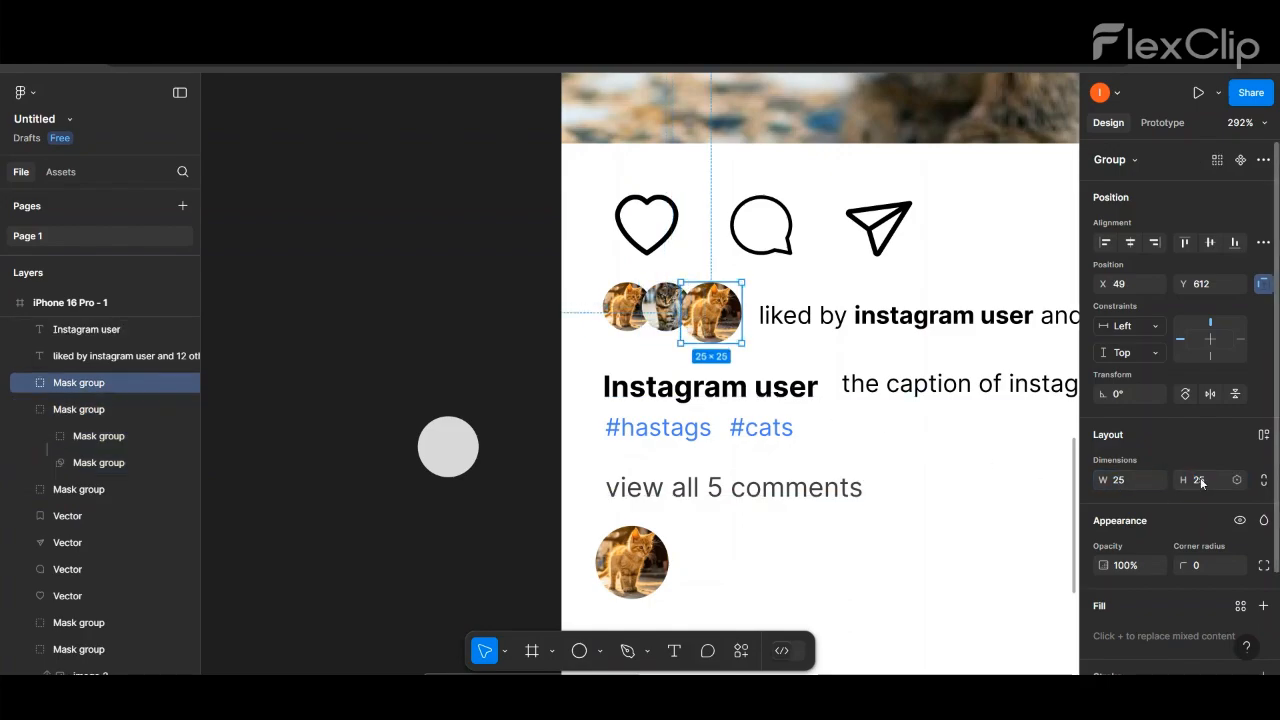
key(Return)
click(1123, 480)
text(20)
key(Return)
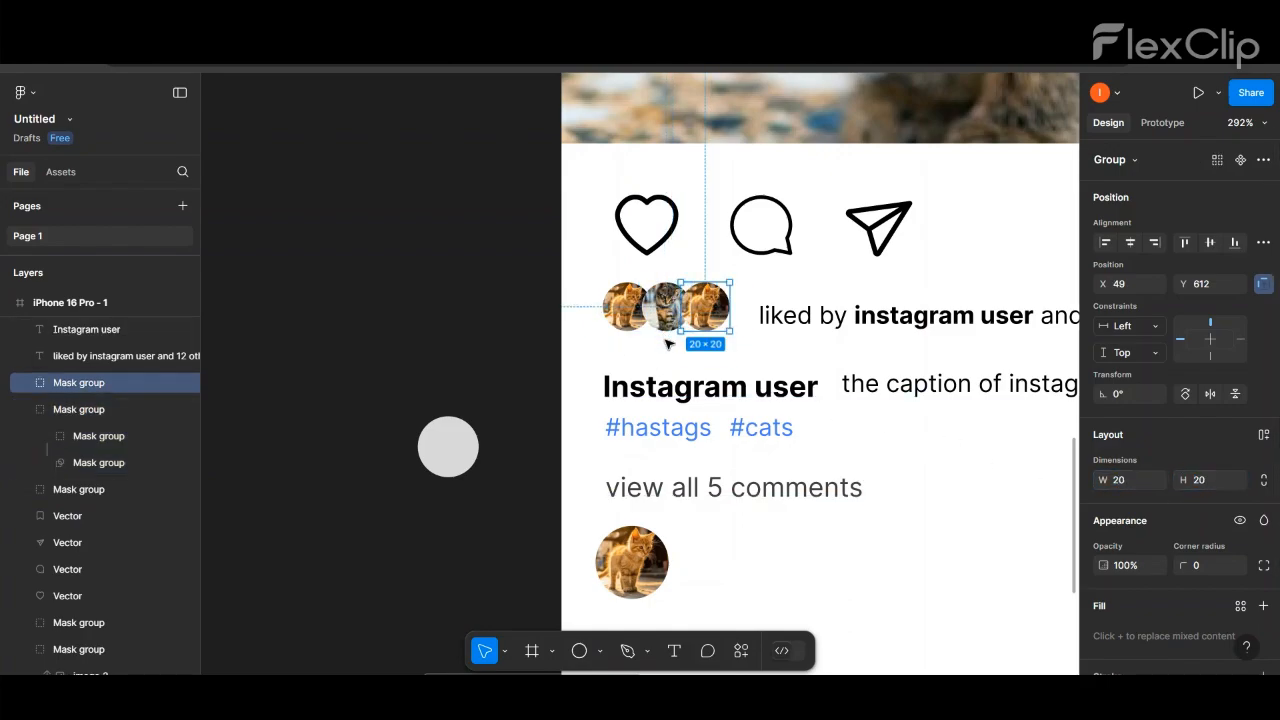
- Shift the middle and third liked-by avatars so the three small circles overlap evenly
click(545, 358)
click(664, 314)
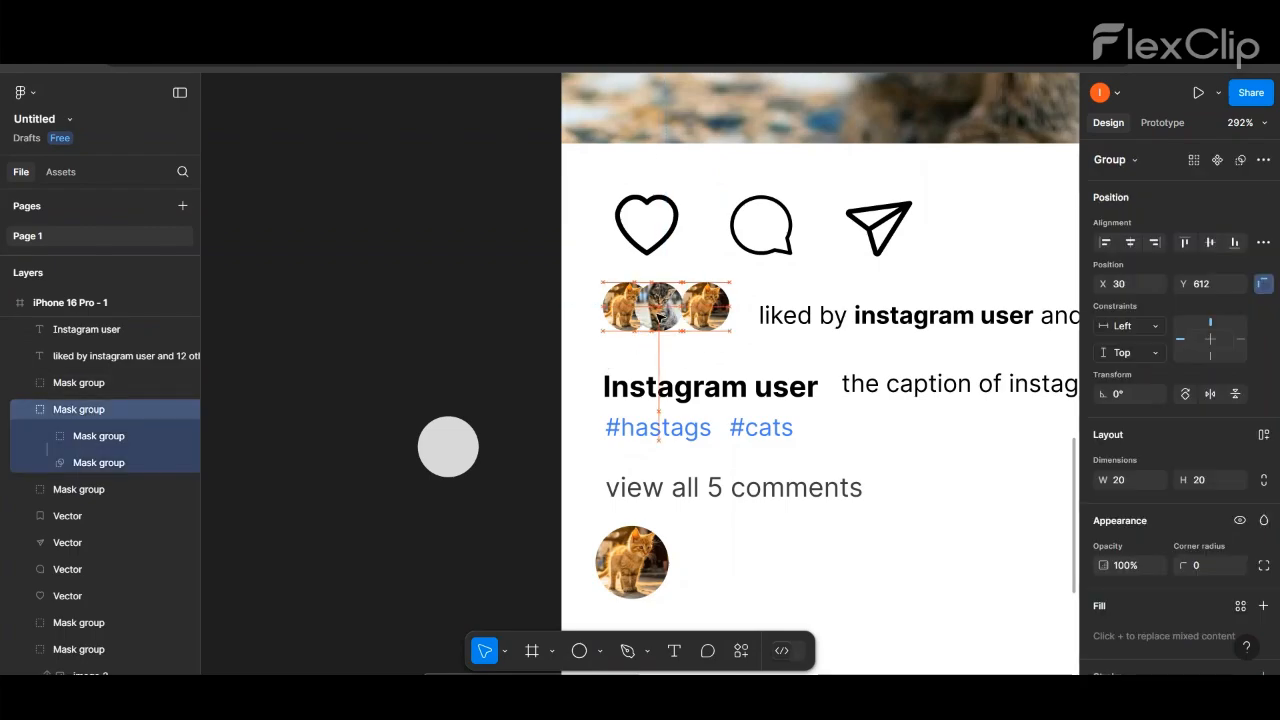
click(706, 314)
mouse_move(706, 314)
mouse_down()
mouse_move(693, 314)
mouse_move(701, 326)
mouse_up()
click(630, 380)
- Move the liked-by text close beside the avatars and shift the caption, hashtags and comments line up beneath them
scroll(573, 350, down, 3)
click(955, 345)
click(952, 333)
drag(806, 449, 633, 368)
click(458, 237)
scroll(458, 237, down, 4)
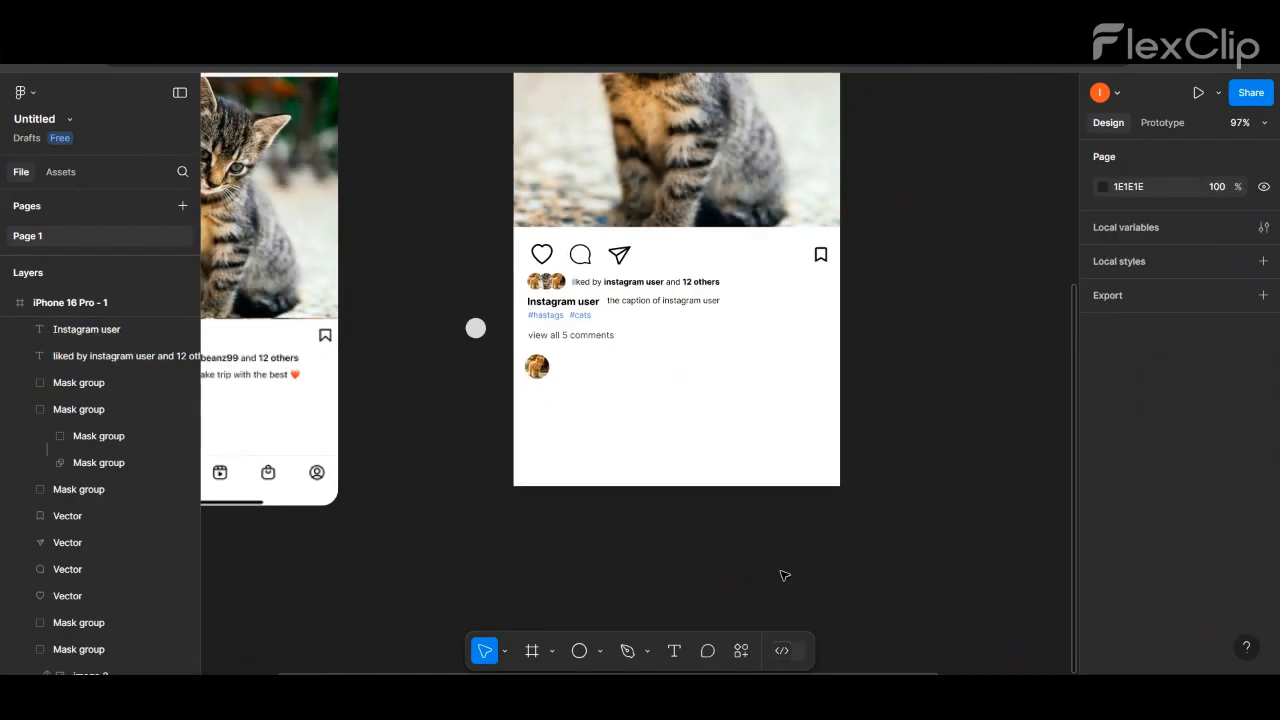
- Resize the profile picture below the comments line to 25 by 25
drag(863, 673, 712, 656)
click(738, 370)
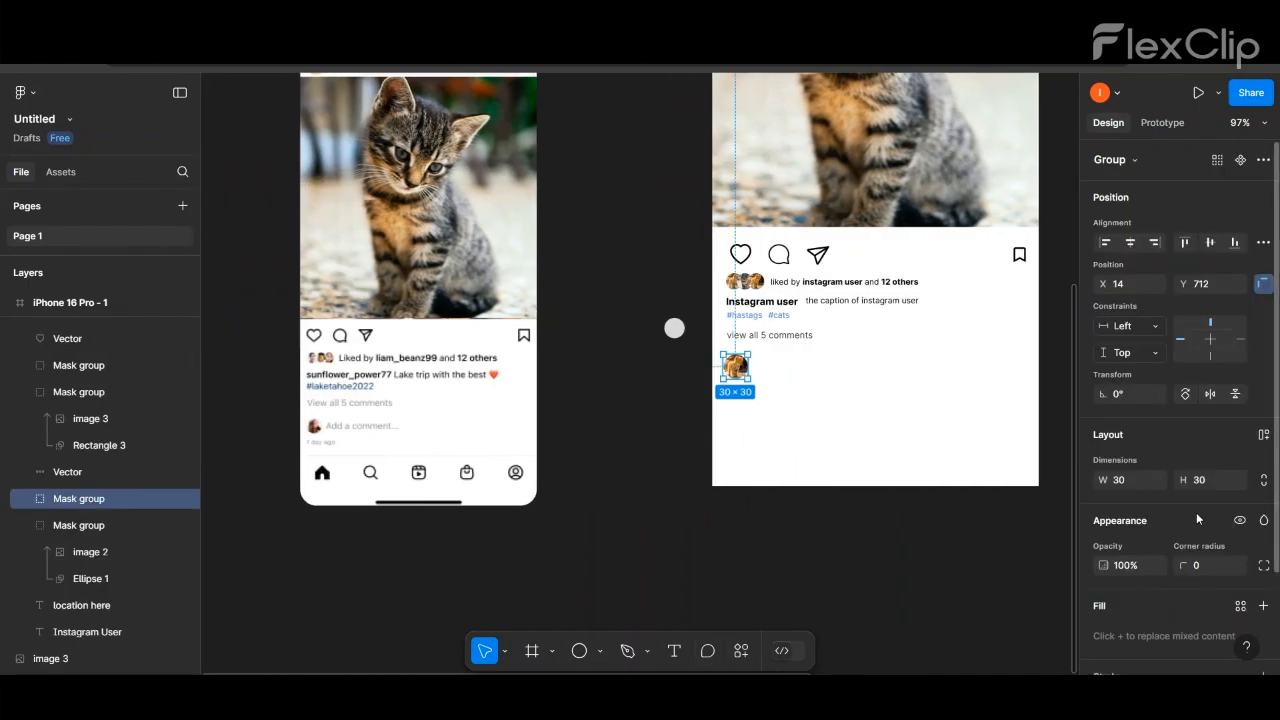
click(1130, 479)
text(25)
key(Return)
click(1205, 480)
text(25)
key(Return)
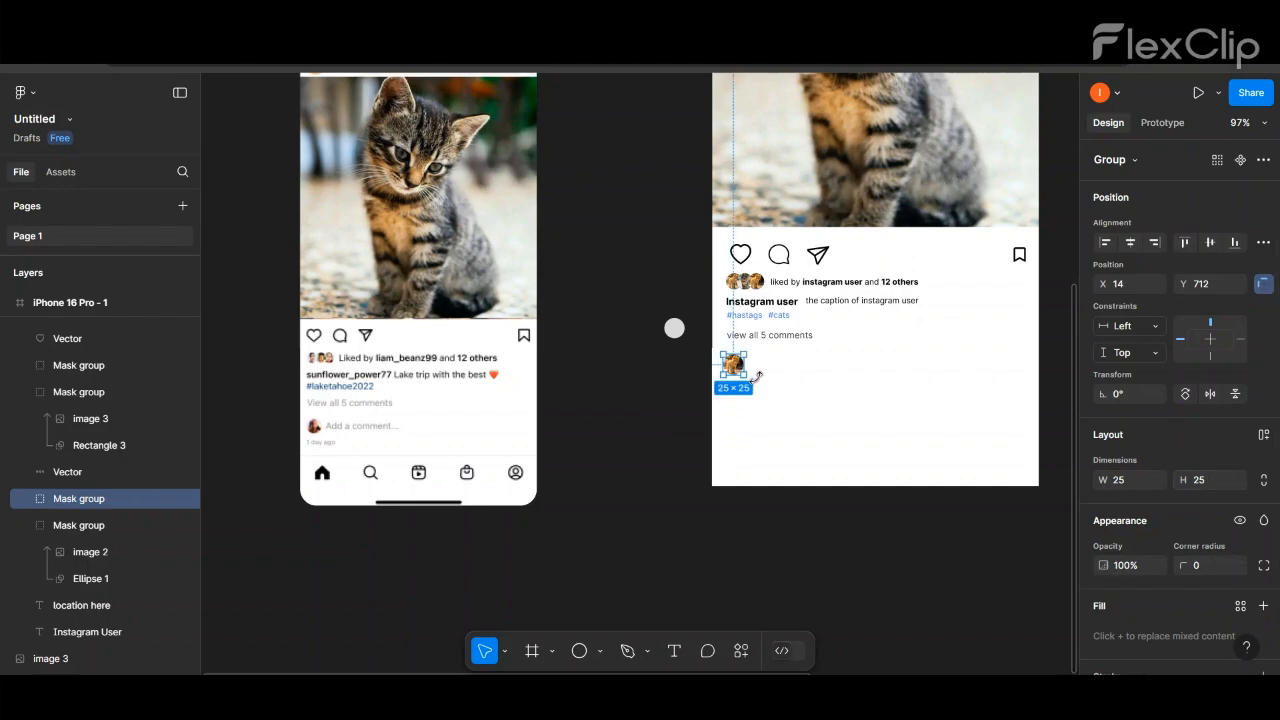
- Move the small profile picture closer below the "view all 5 comments" line, aligned with its left edge
scroll(736, 370, up, 2)
drag(735, 374, 740, 368)
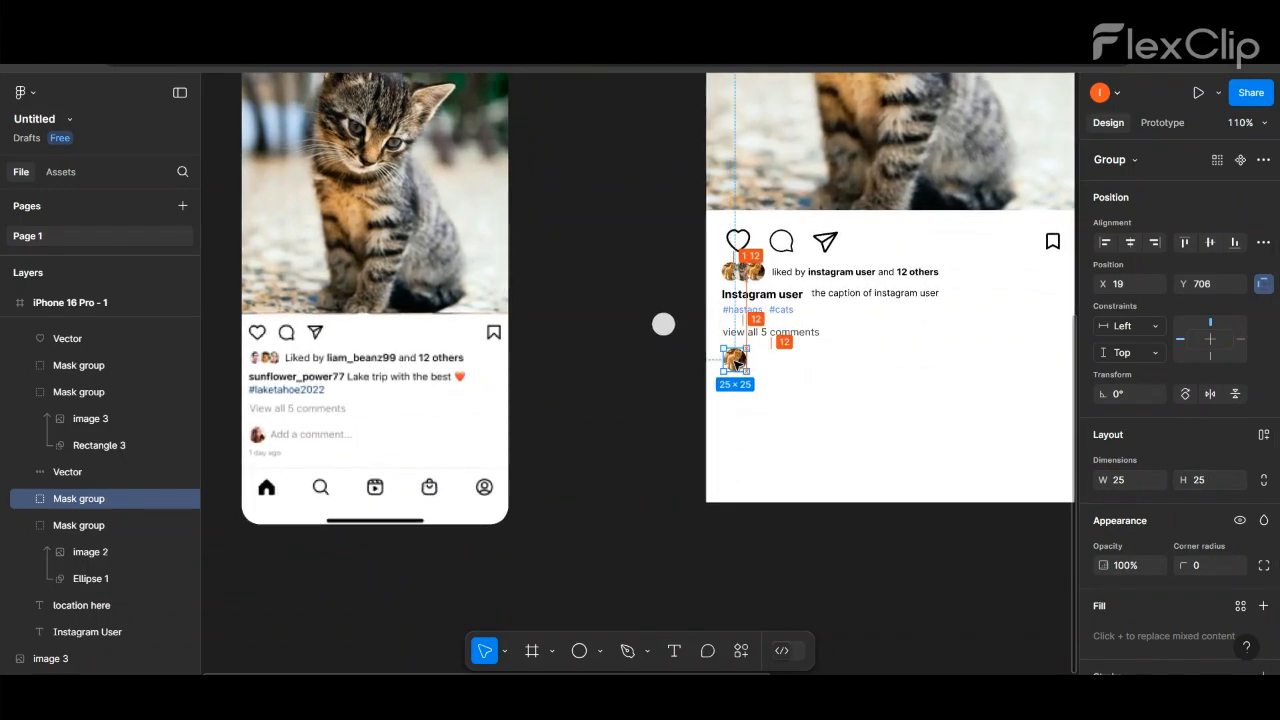
click(743, 437)
- Recolour the "view all 5 comments" text to the lighter grey 949494
click(773, 340)
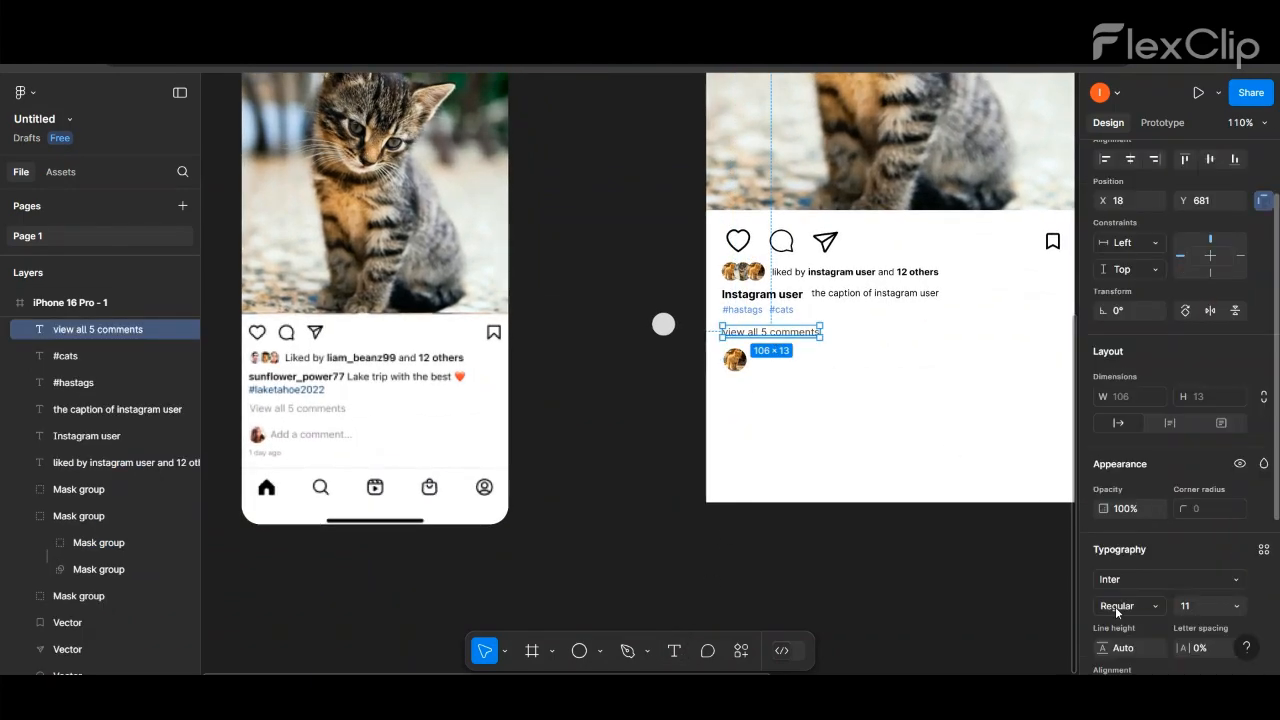
scroll(1170, 420, down, 5)
click(1103, 512)
drag(880, 379, 880, 343)
click(809, 386)
- Duplicate the "view all 5 comments" text beside the small profile picture and change the copy to "Add a comment..."
drag(771, 336, 809, 365)
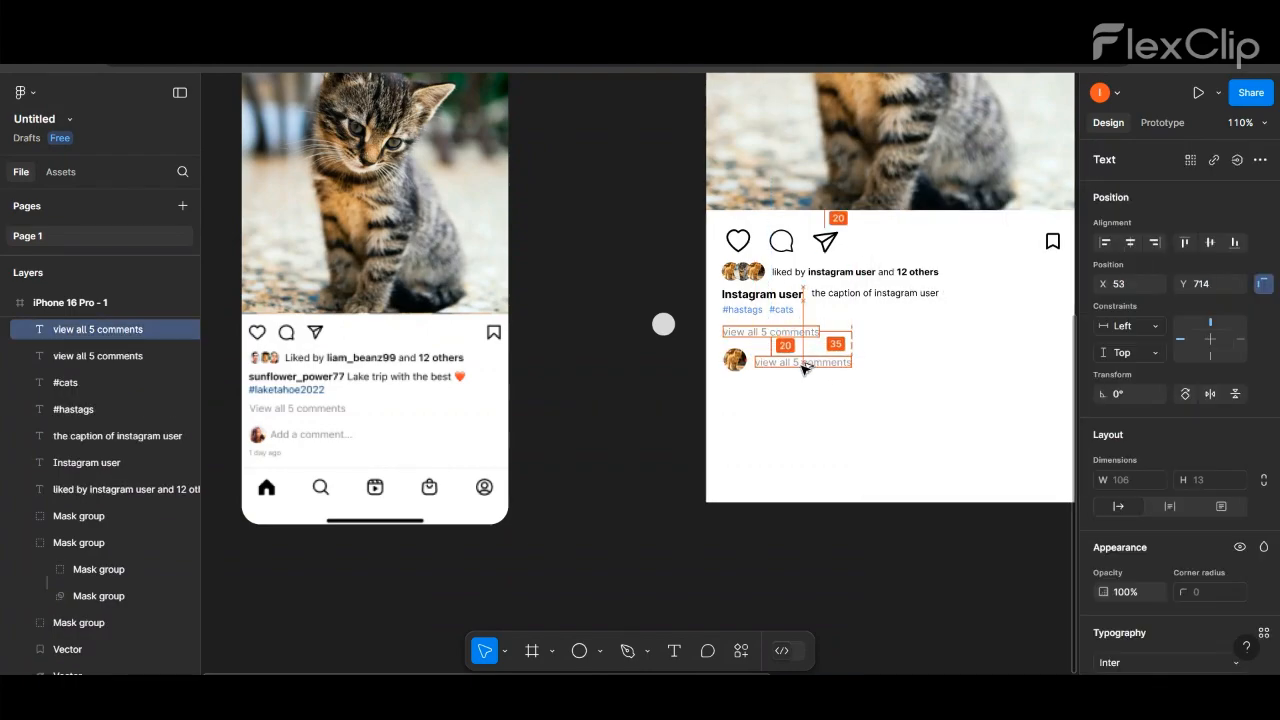
key(Return)
text(Add)
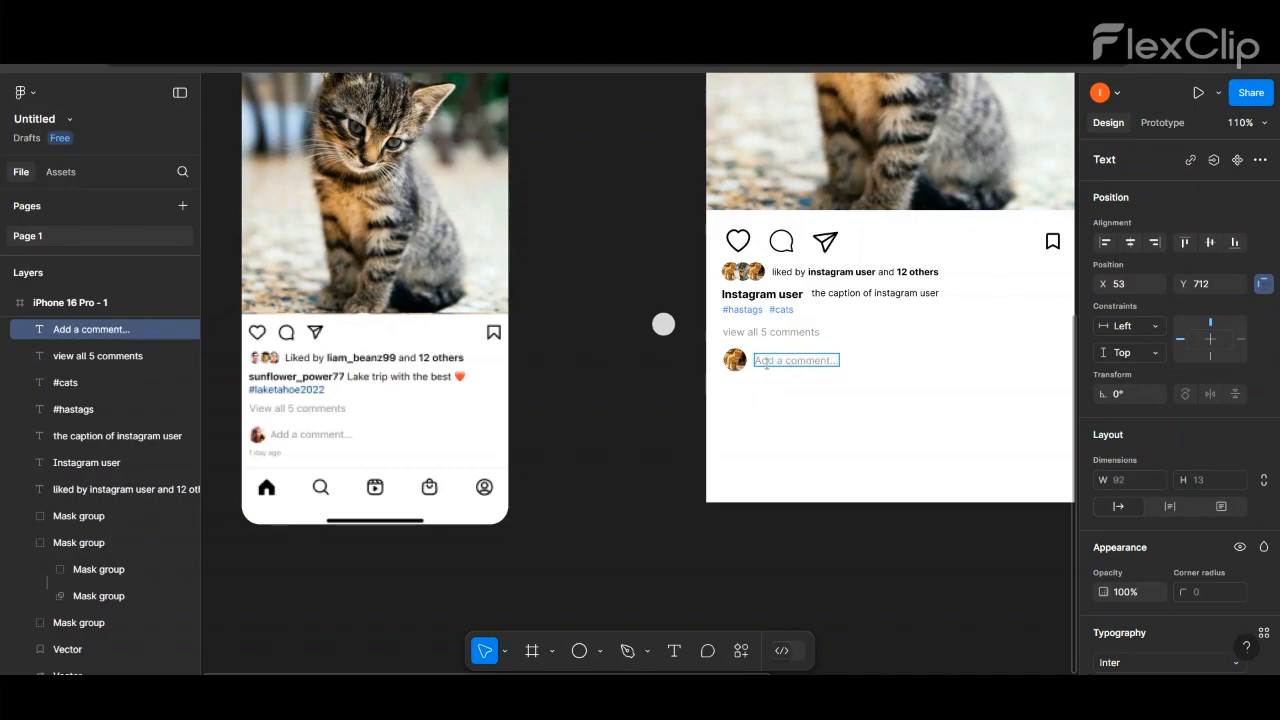
click(651, 443)
- Duplicate the comment placeholder below the small profile picture, change the copy to "1 day ago" and set its font size to 10
drag(798, 366, 770, 392)
key(Return)
text(1 day ago)
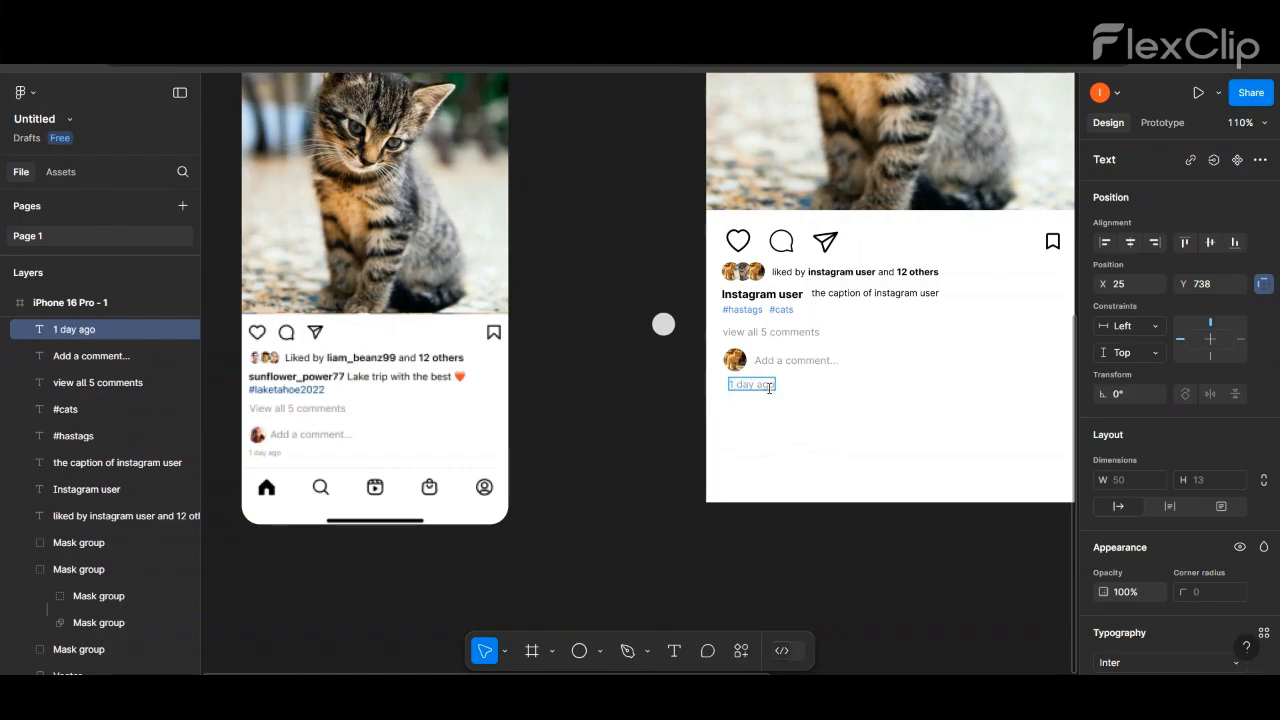
key(ctrl+a)
scroll(1200, 400, down, 3)
click(1237, 441)
click(1189, 329)
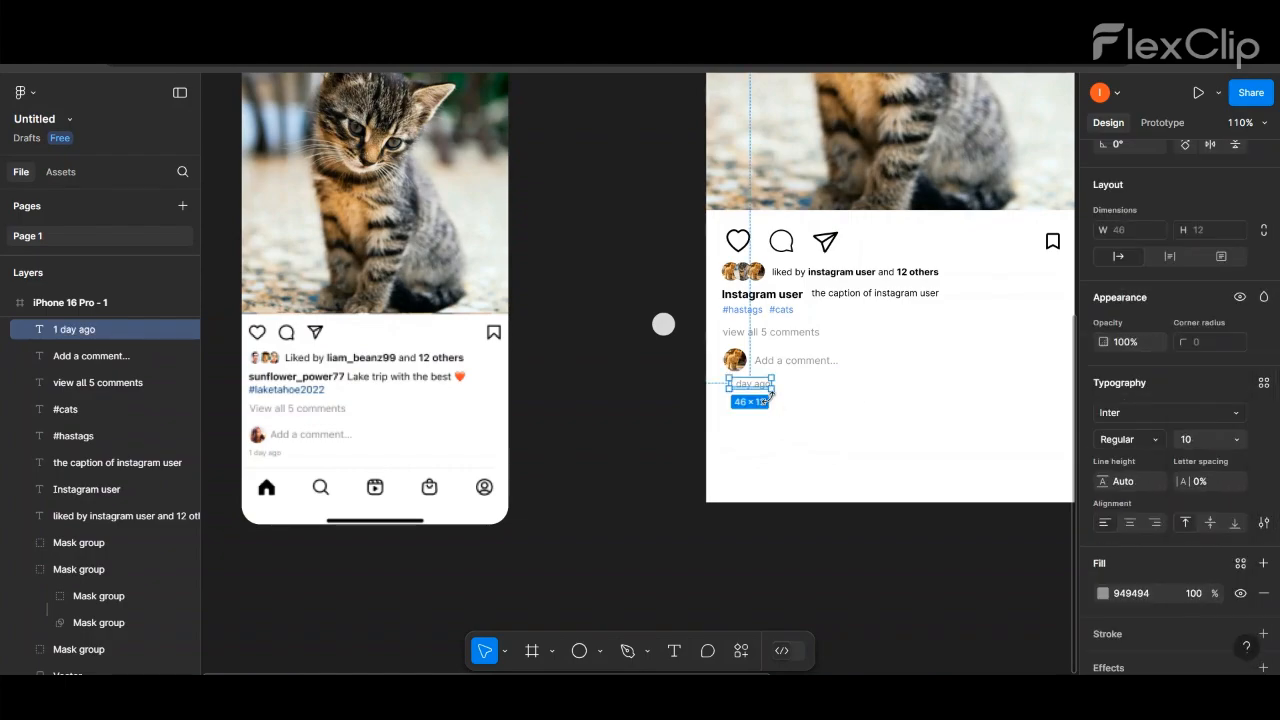
- Align the "1 day ago" text under the small profile picture, flush with the left edge of the text above
scroll(762, 392, up, 2)
drag(760, 386, 733, 358)
click(791, 338)
click(731, 352)
shift+click(762, 353)
click(620, 317)
scroll(620, 317, down, 4)
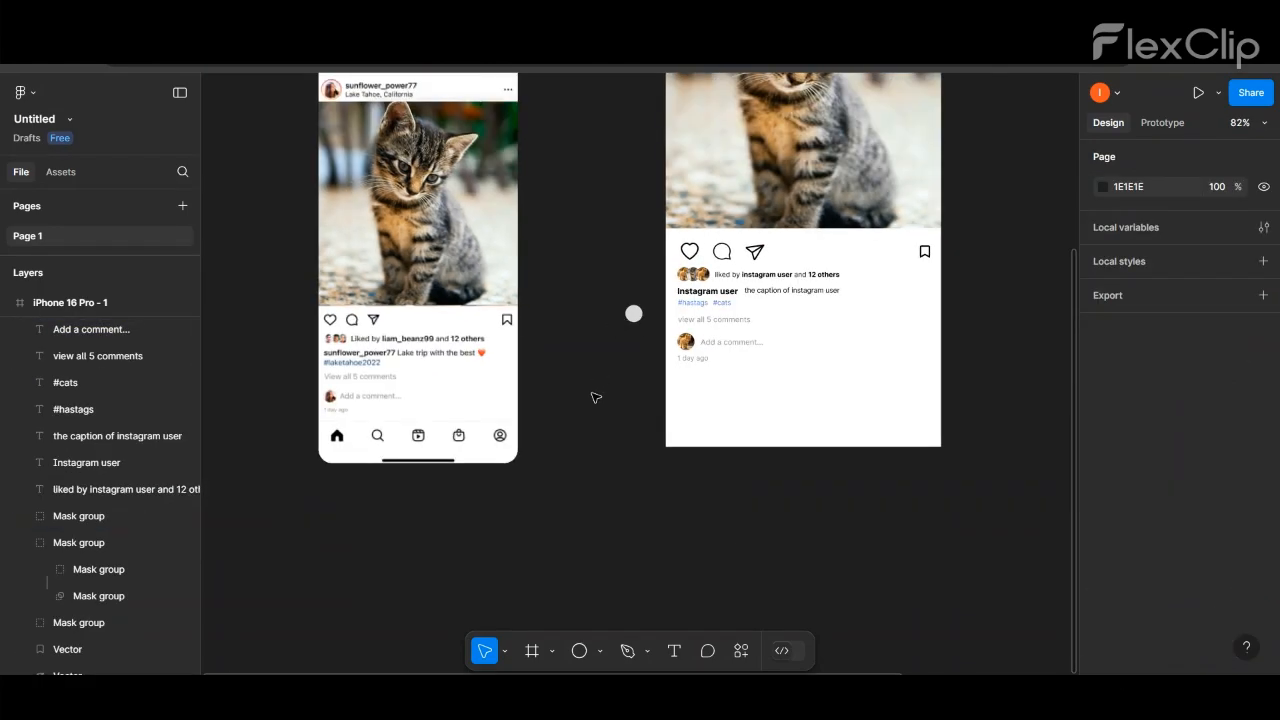
- Draw a horizontal line about 402 long across the frame's full width, below the "1 day ago" text
click(600, 651)
click(607, 514)
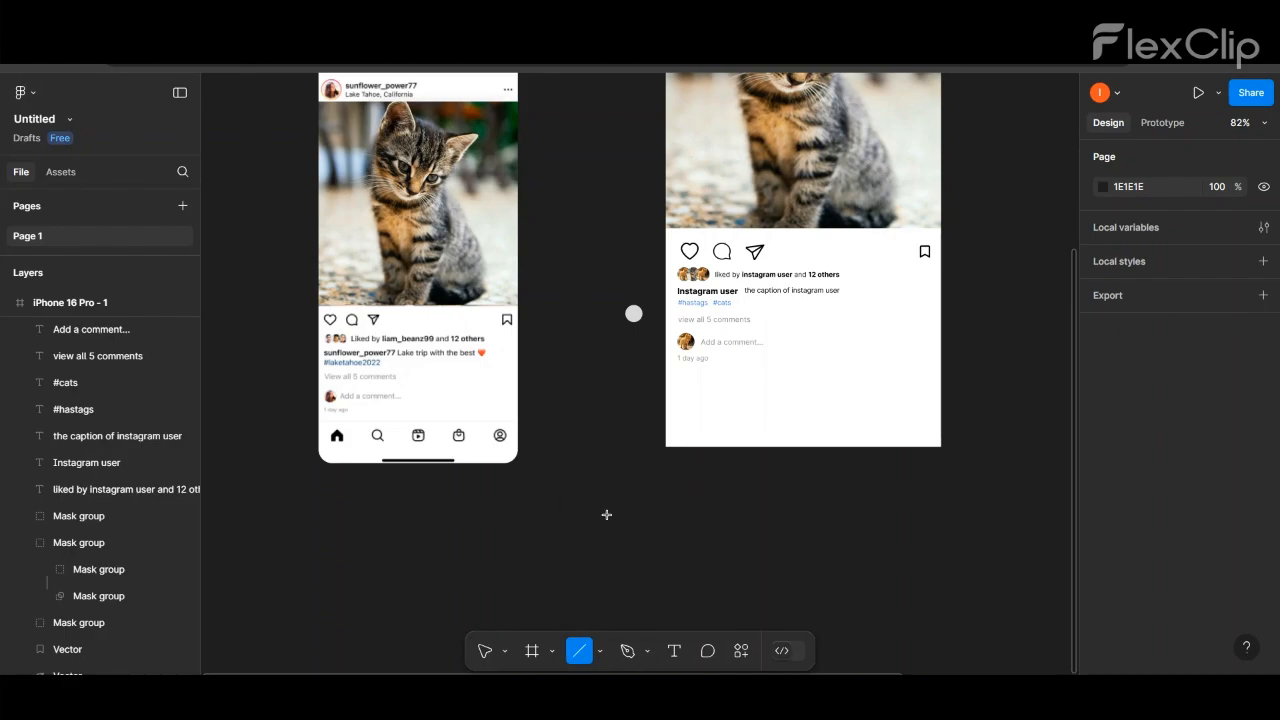
drag(666, 380, 940, 380)
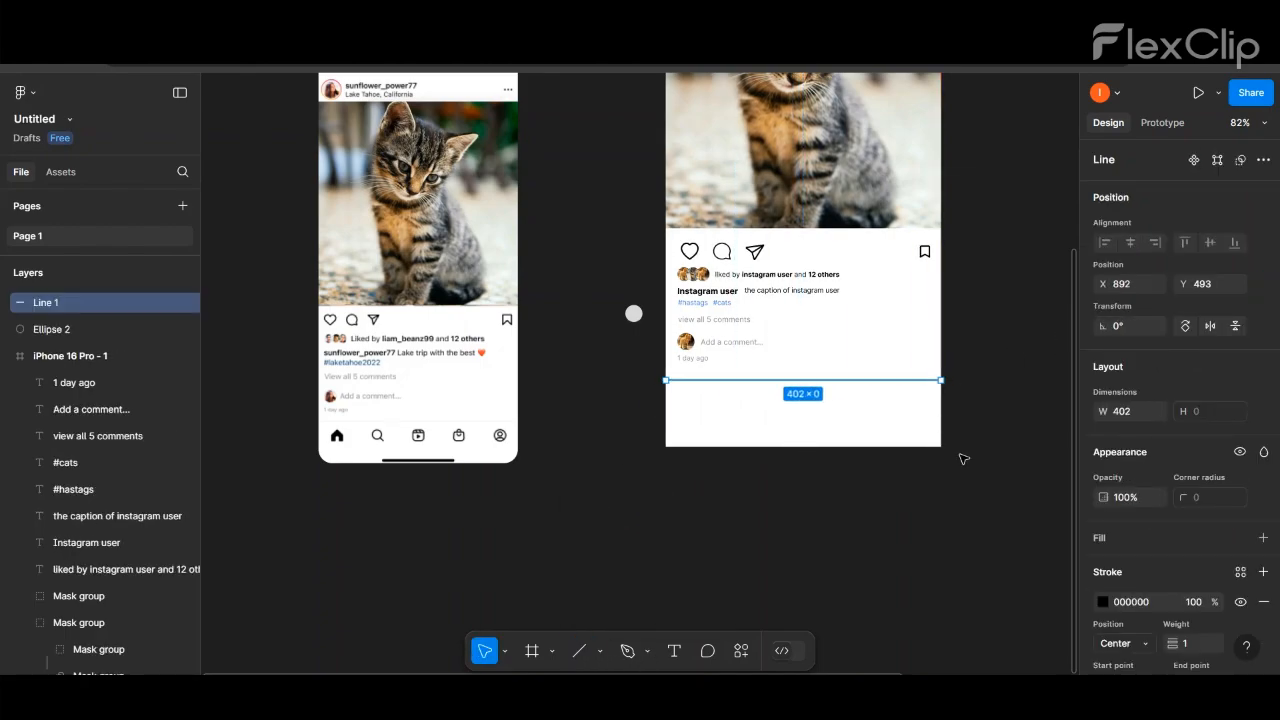
- Set the divider line's stroke weight to 0.5
scroll(1203, 523, down, 3)
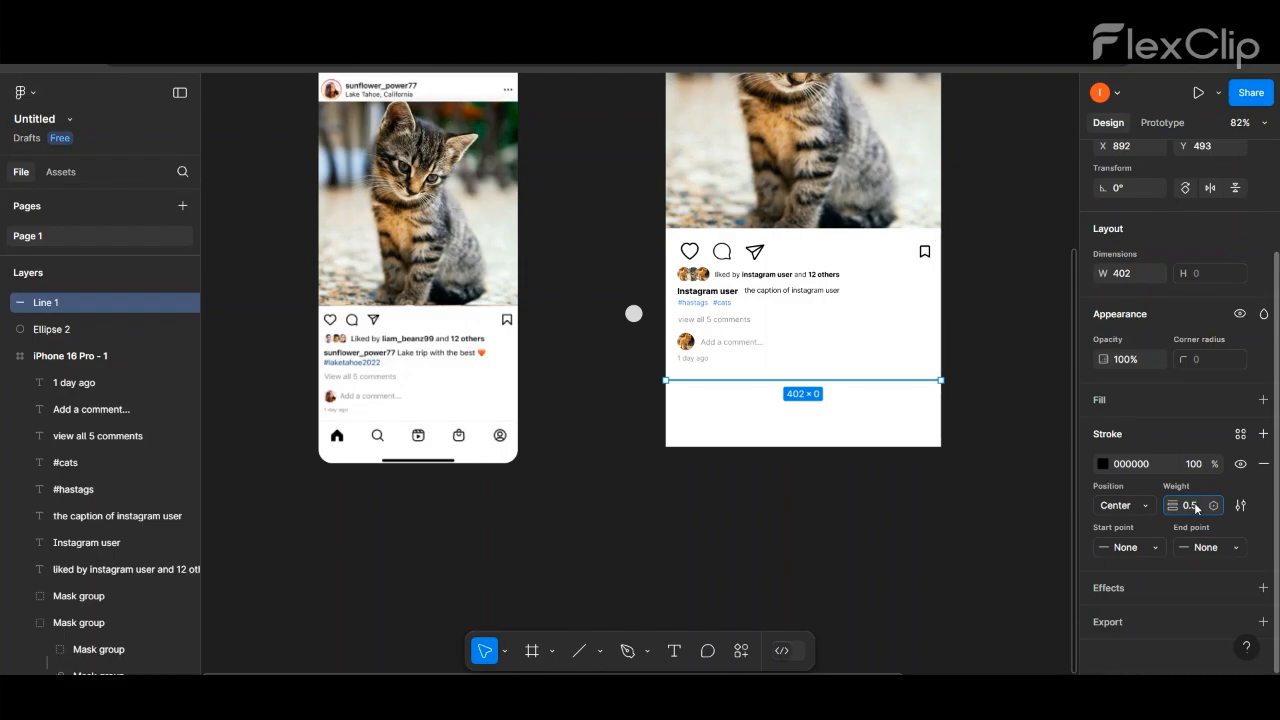
click(934, 343)
click(888, 381)
scroll(1134, 614, down, 3)
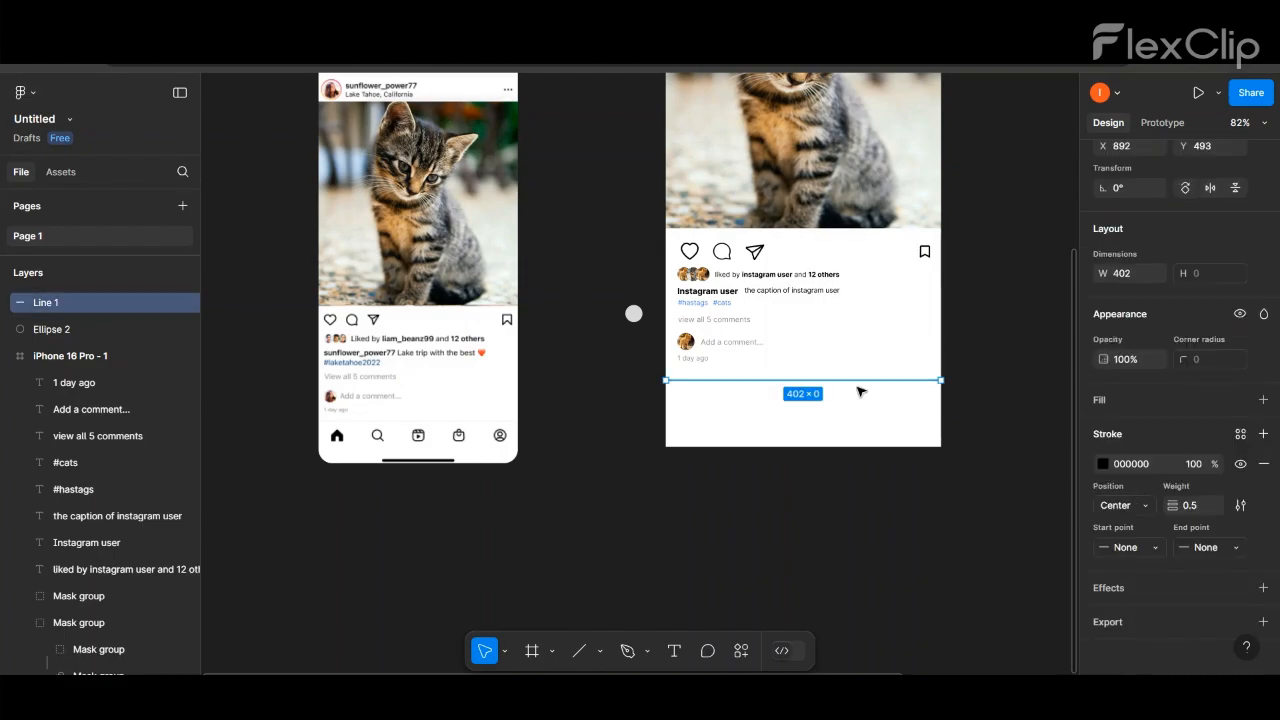
click(714, 319)
click(731, 380)
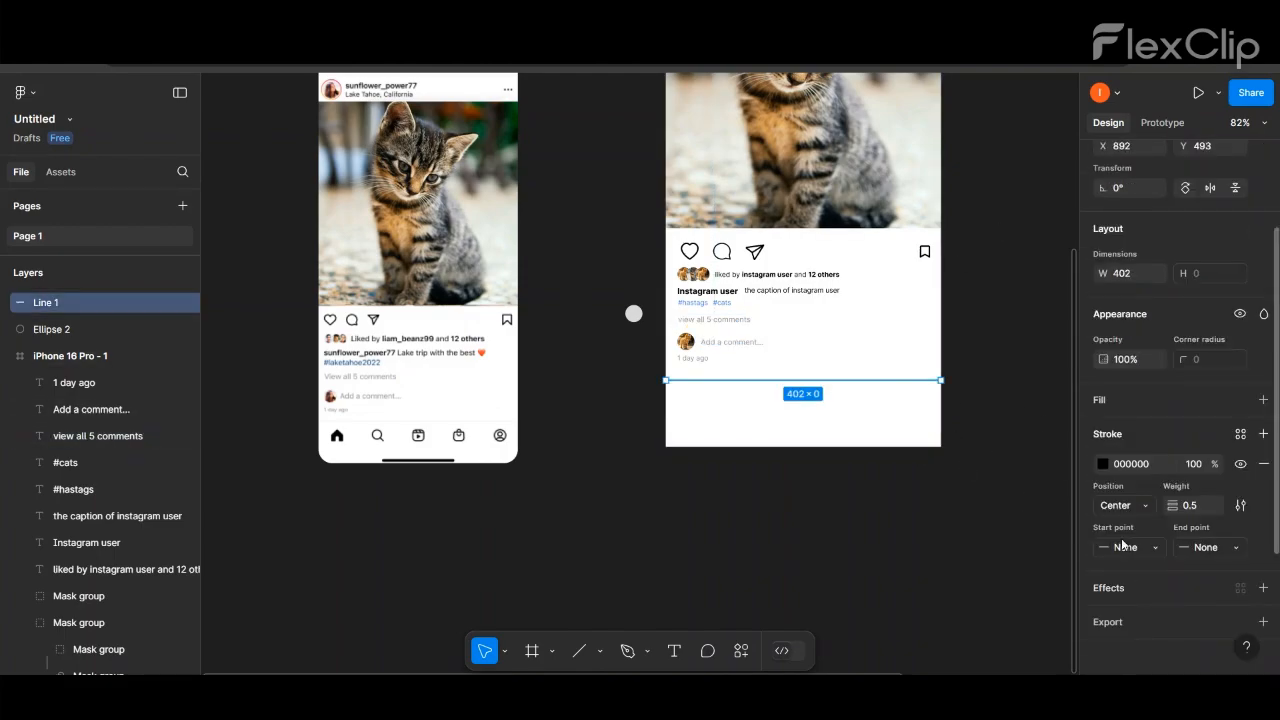
click(1049, 294)
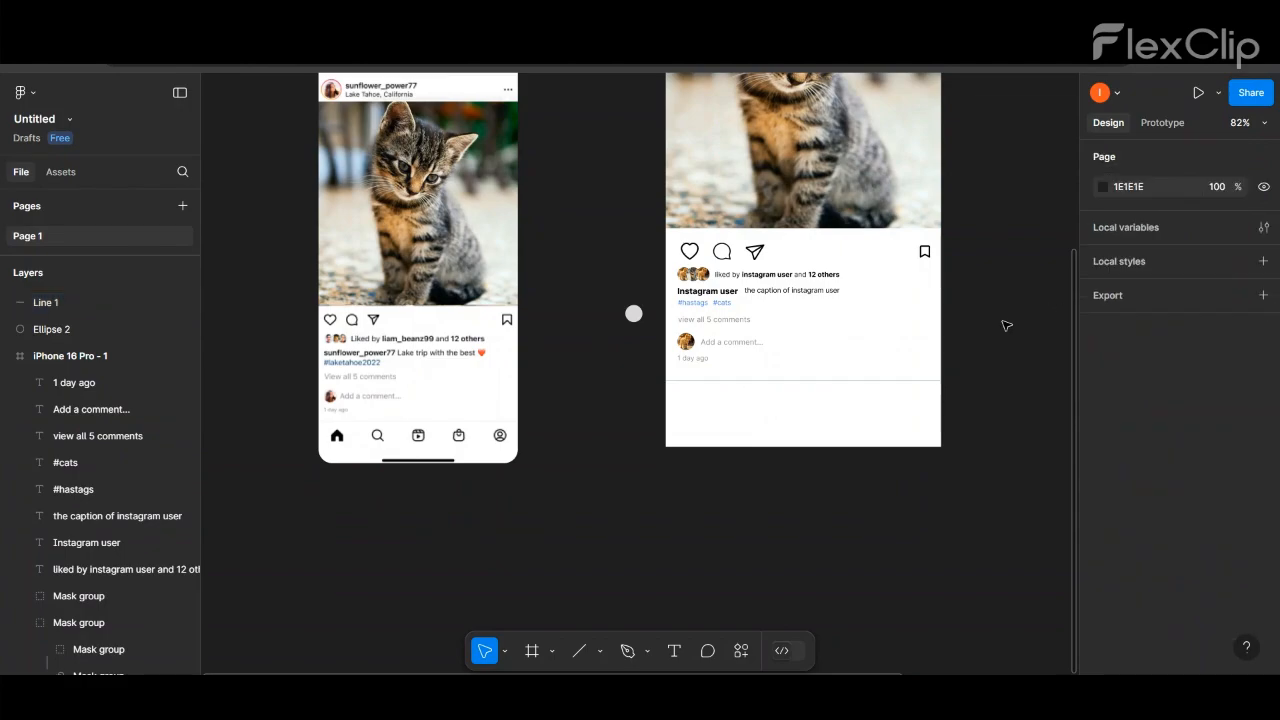
- Move the home, search, reels, shopping bag and profile icons from the icon frame into the post screen, below the divider line
ctrl+scroll(920, 390, down, 3)
ctrl+scroll(905, 380, down, 2)
scroll(914, 360, up, 2)
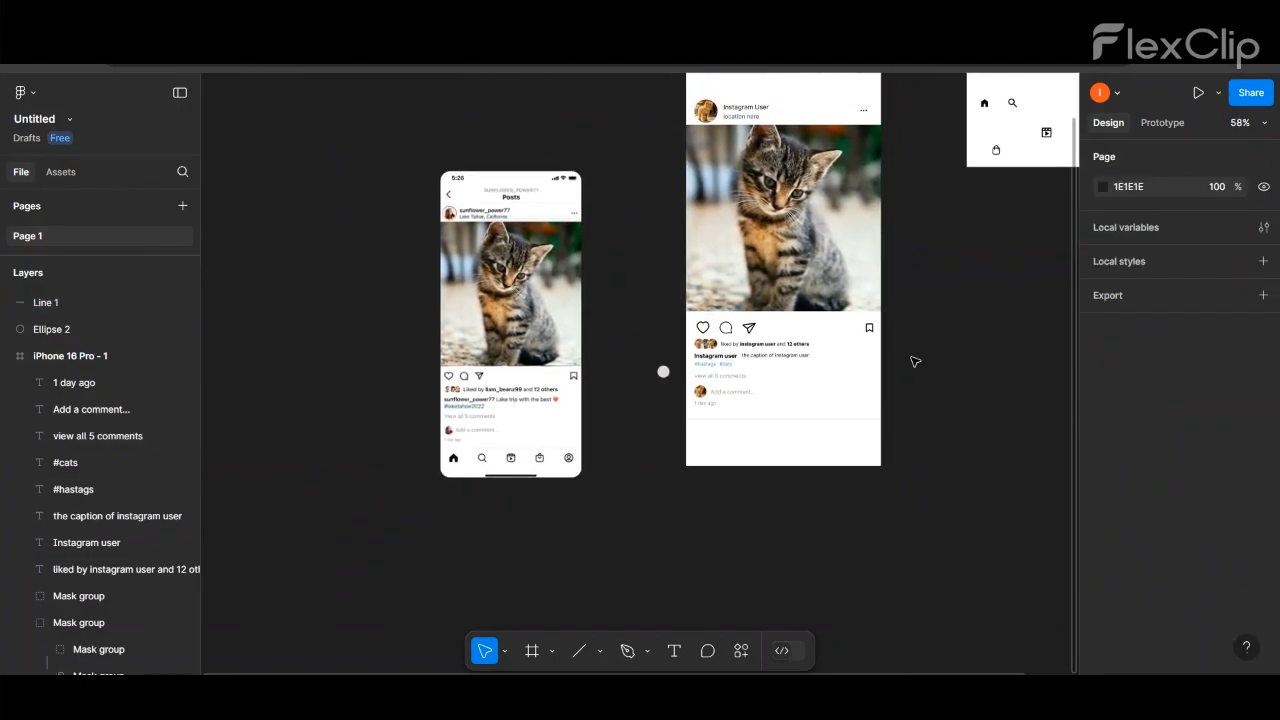
ctrl+scroll(914, 360, down, 1)
scroll(1000, 497, right, 1)
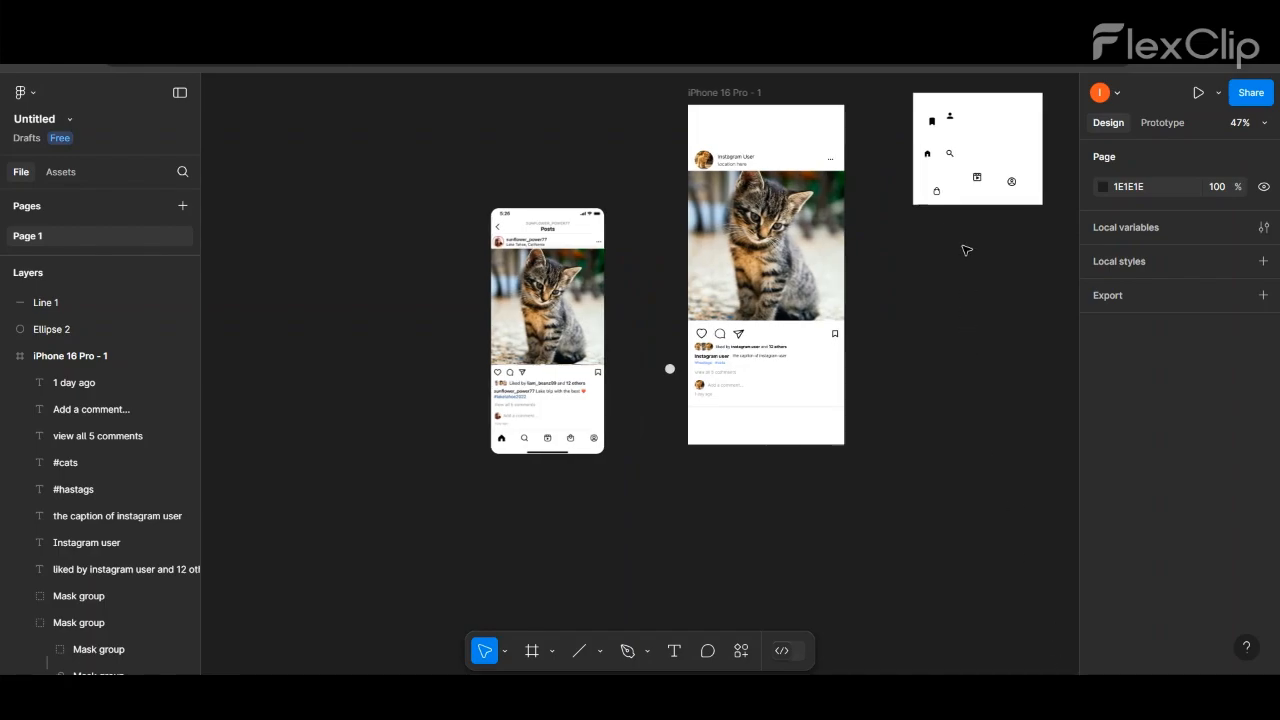
click(964, 133)
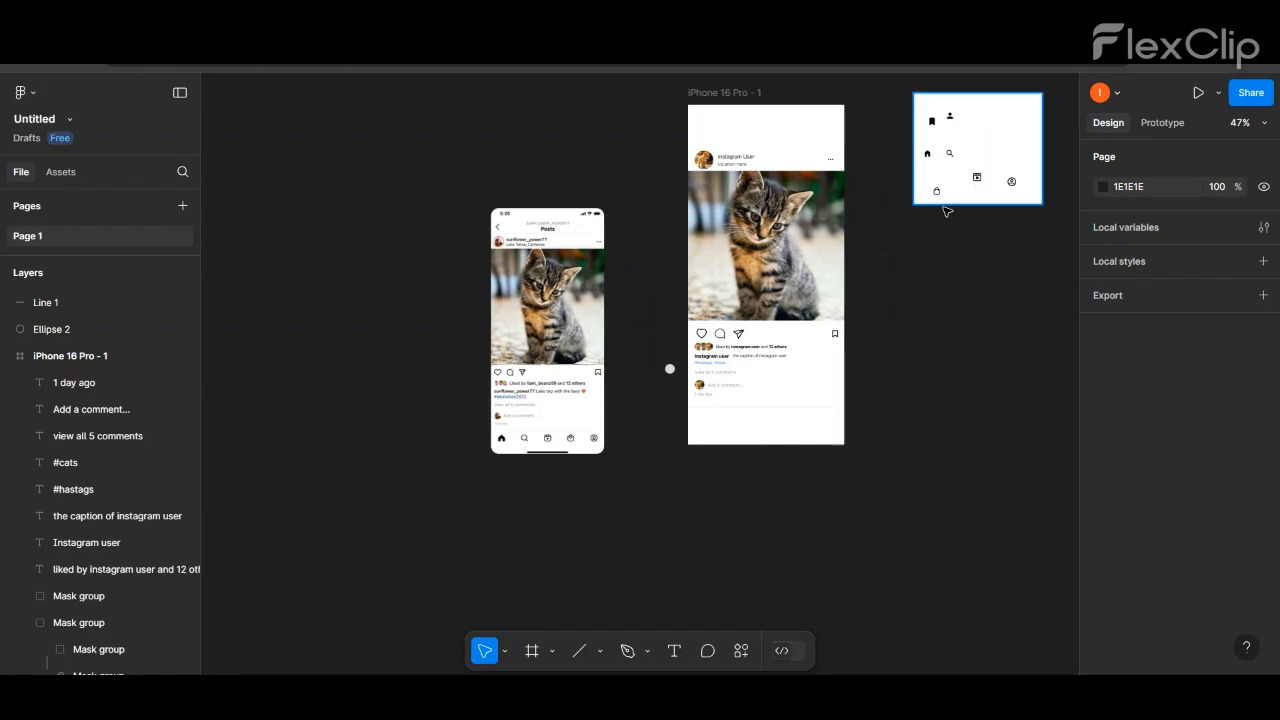
drag(929, 154, 708, 427)
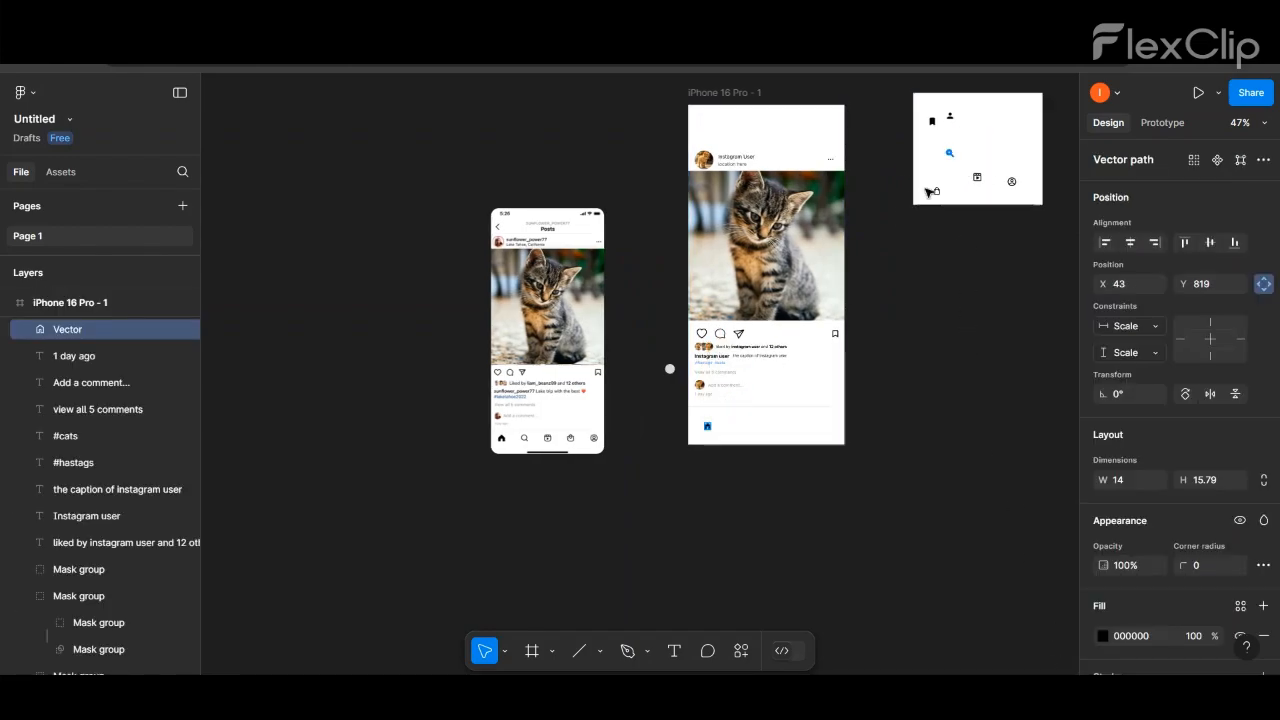
drag(950, 153, 744, 429)
drag(977, 177, 775, 429)
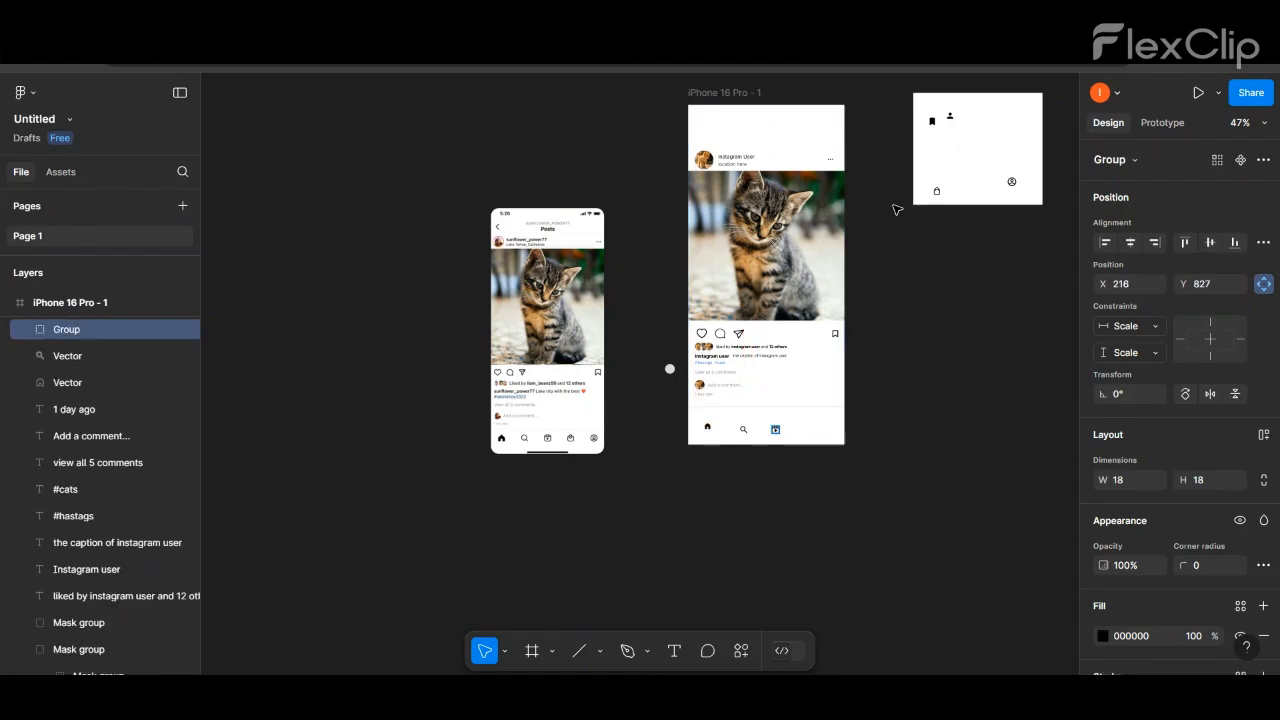
drag(937, 190, 799, 429)
drag(1008, 182, 776, 430)
- Spread the five navigation icons in a row below the divider and resize the home icon to 22 by 23
ctrl+scroll(817, 418, up, 2)
ctrl+scroll(817, 418, up, 4)
drag(718, 446, 622, 431)
click(775, 428)
double_click(558, 437)
mouse_move(558, 440)
mouse_down()
mouse_move(545, 432)
mouse_move(557, 442)
mouse_up()
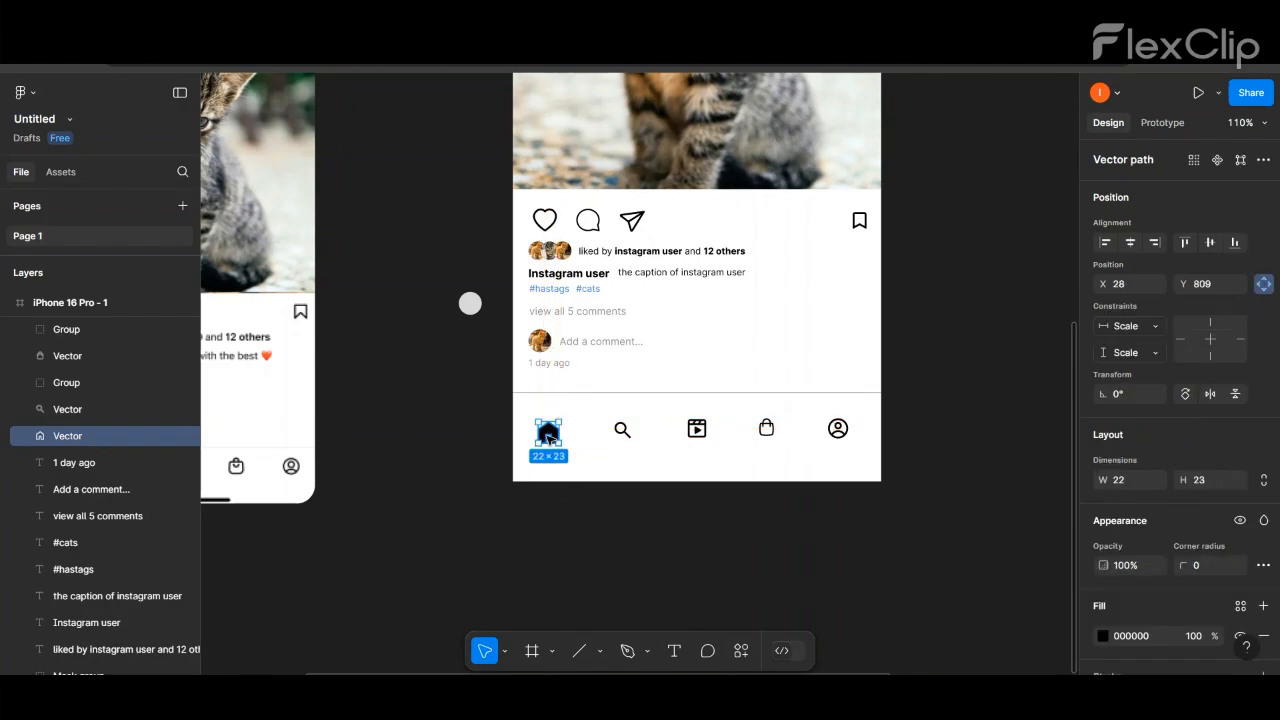
- Resize the search icon to 22 by 23 and shift it slightly closer to the home icon
click(621, 430)
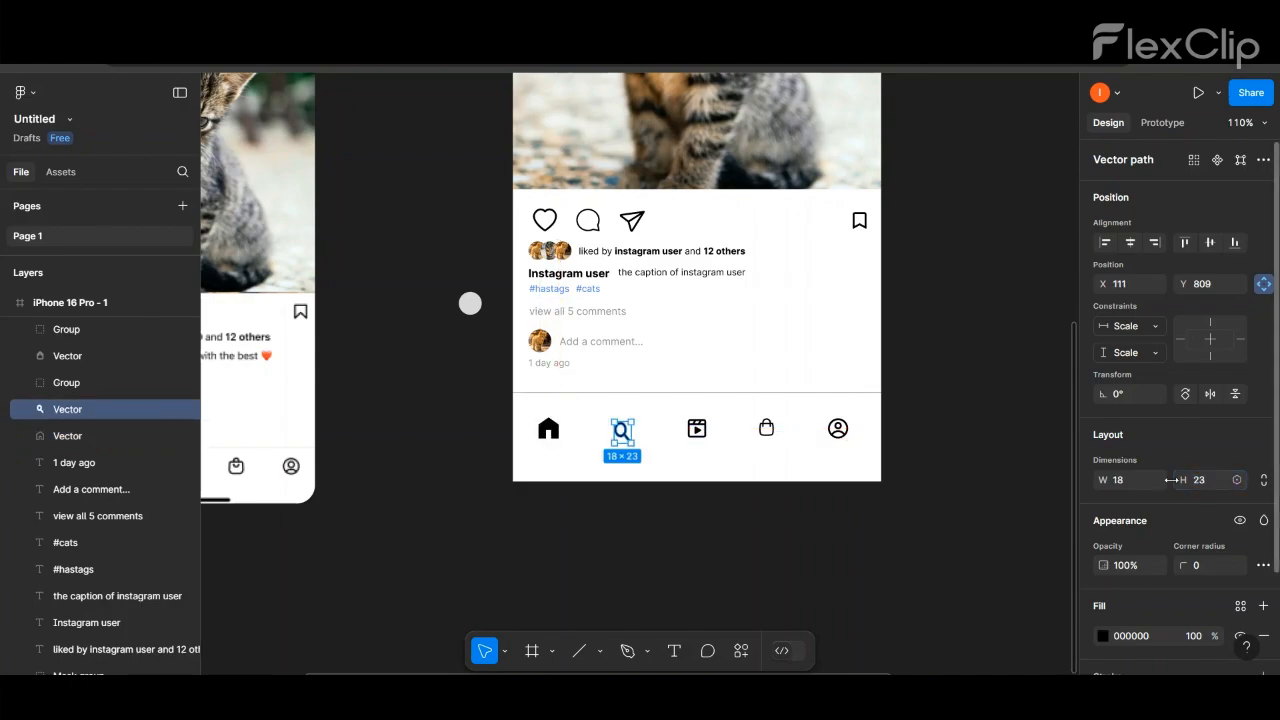
click(647, 442)
double_click(621, 434)
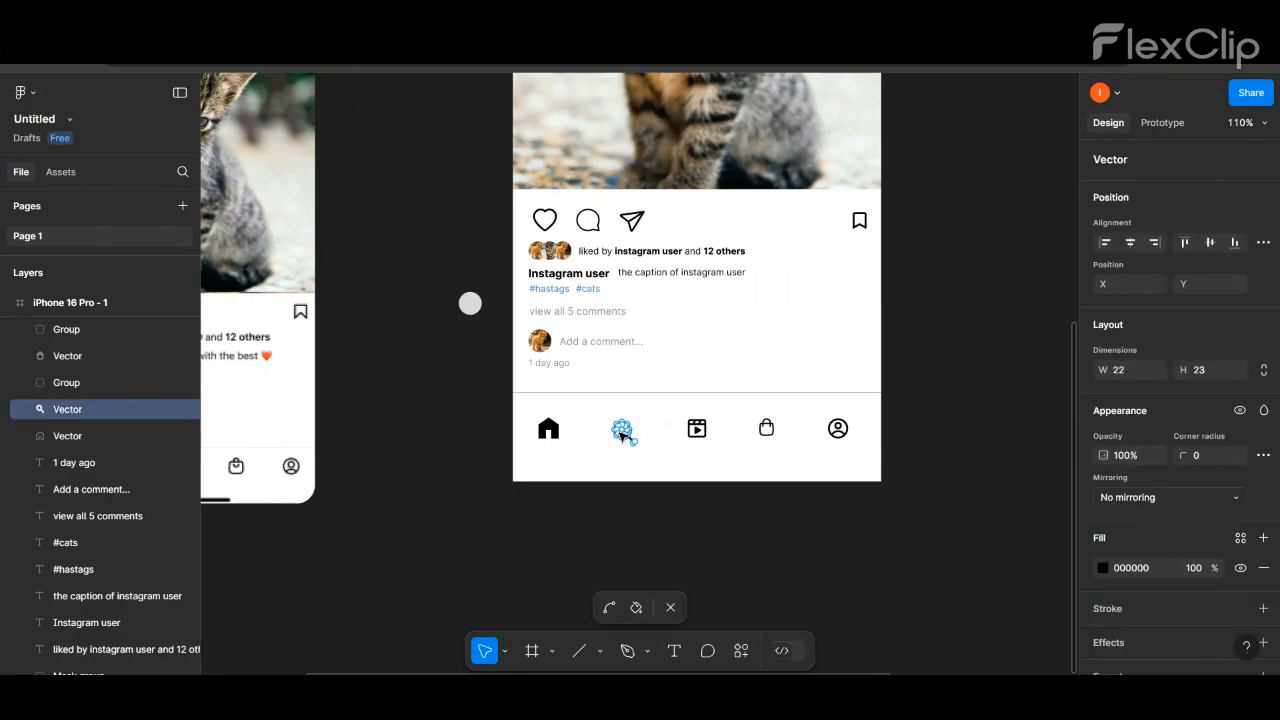
click(630, 509)
drag(627, 438, 616, 434)
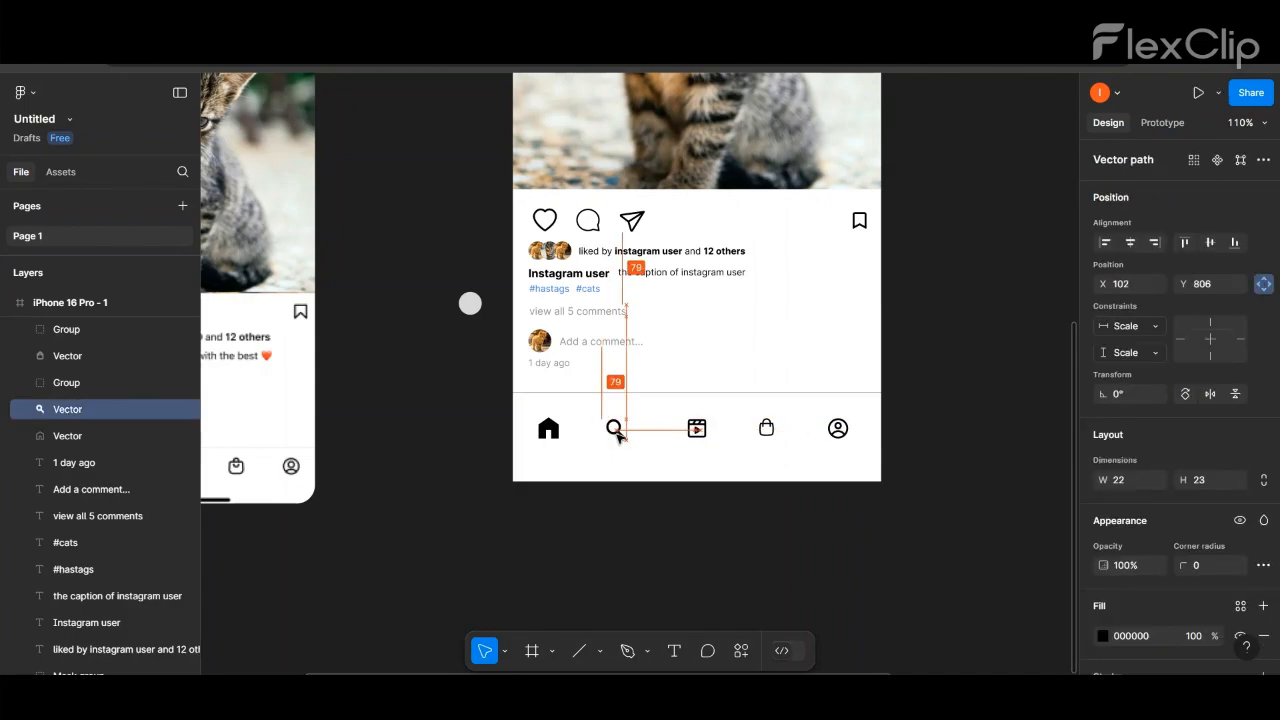
- Resize the reels icon to 22 by 23 and shift it slightly closer to the search icon
click(697, 430)
click(1125, 480)
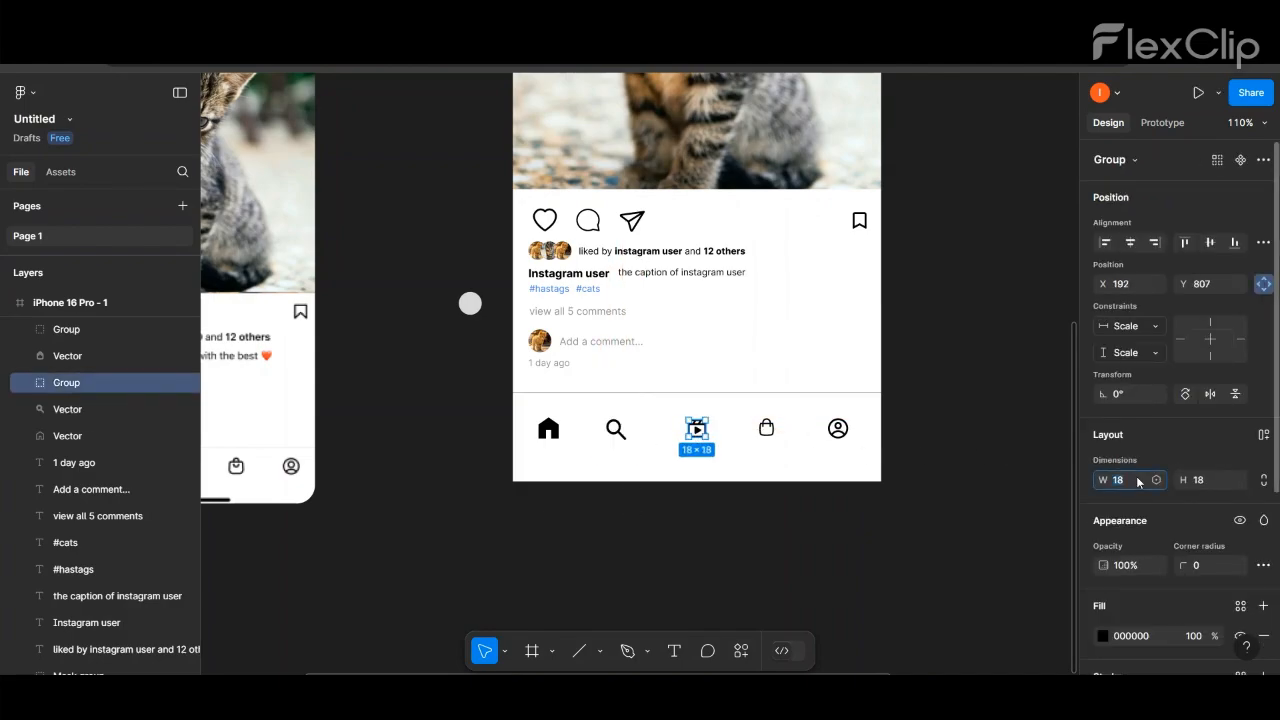
text(22)
key(Return)
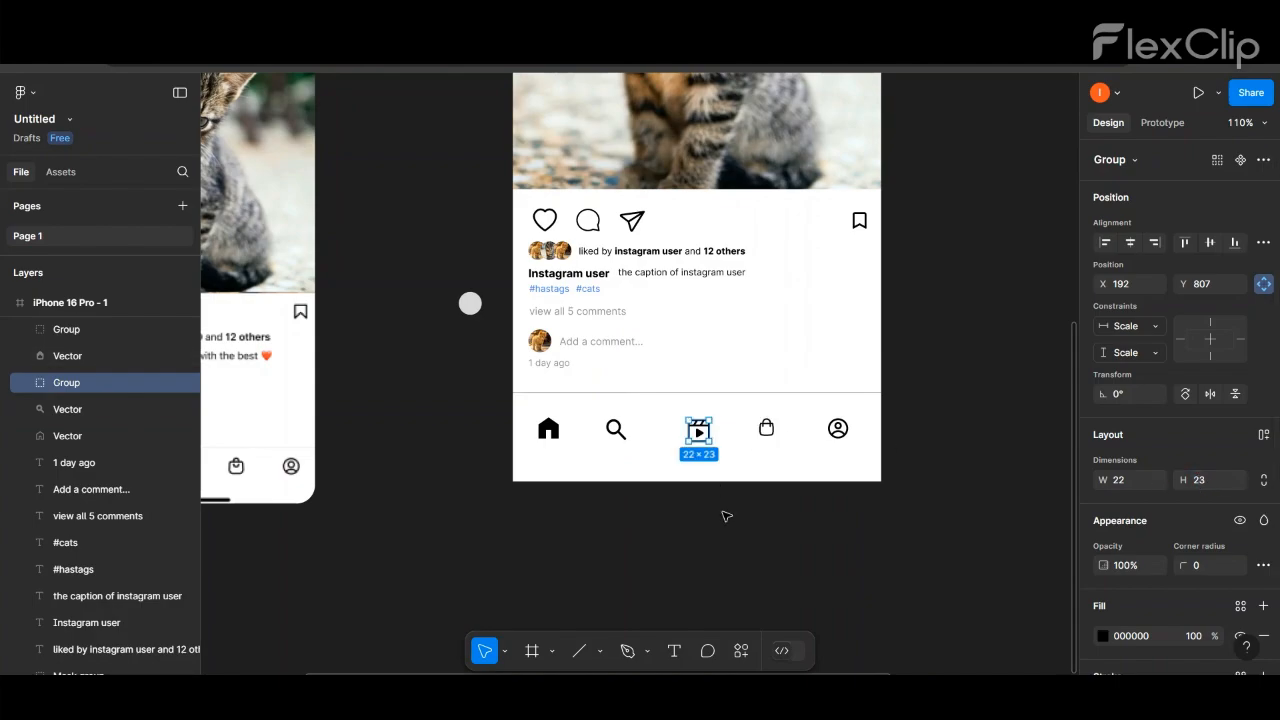
click(726, 517)
drag(699, 435, 693, 434)
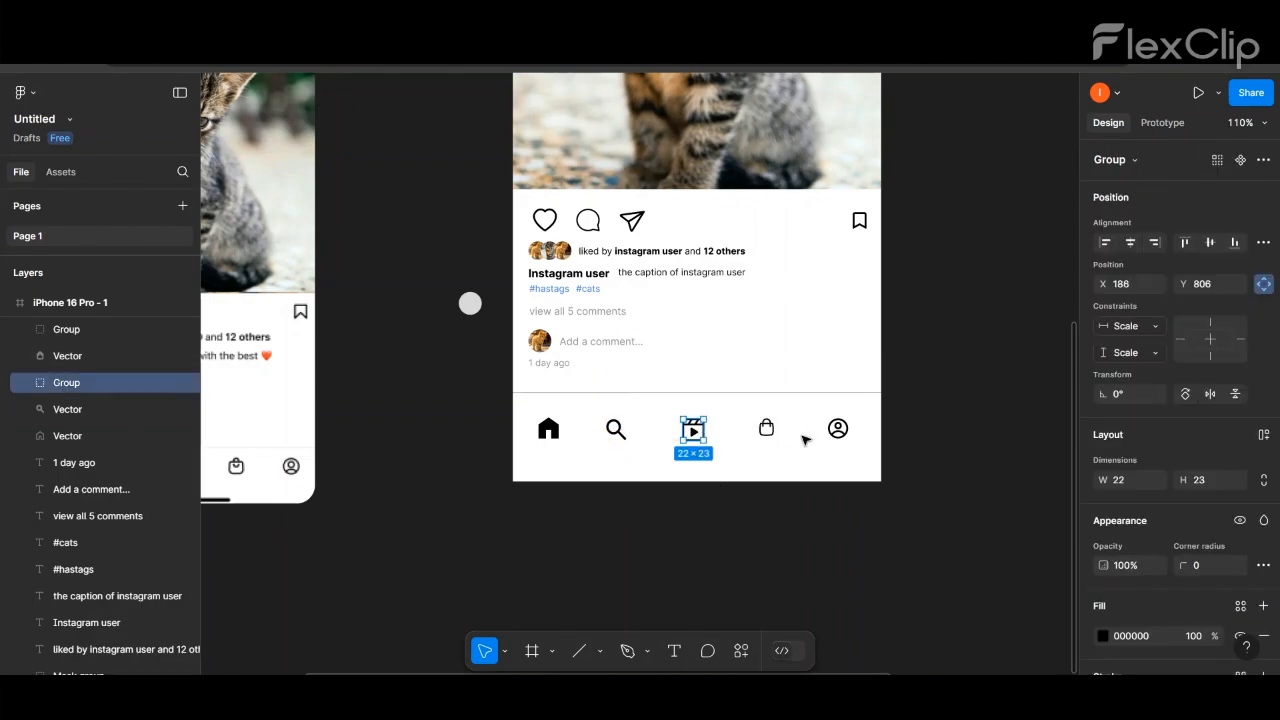
- Resize the shopping bag icon in the bottom navigation row to 22 by 23
click(766, 428)
click(1206, 486)
text(23)
key(Return)
click(1133, 489)
text(2)
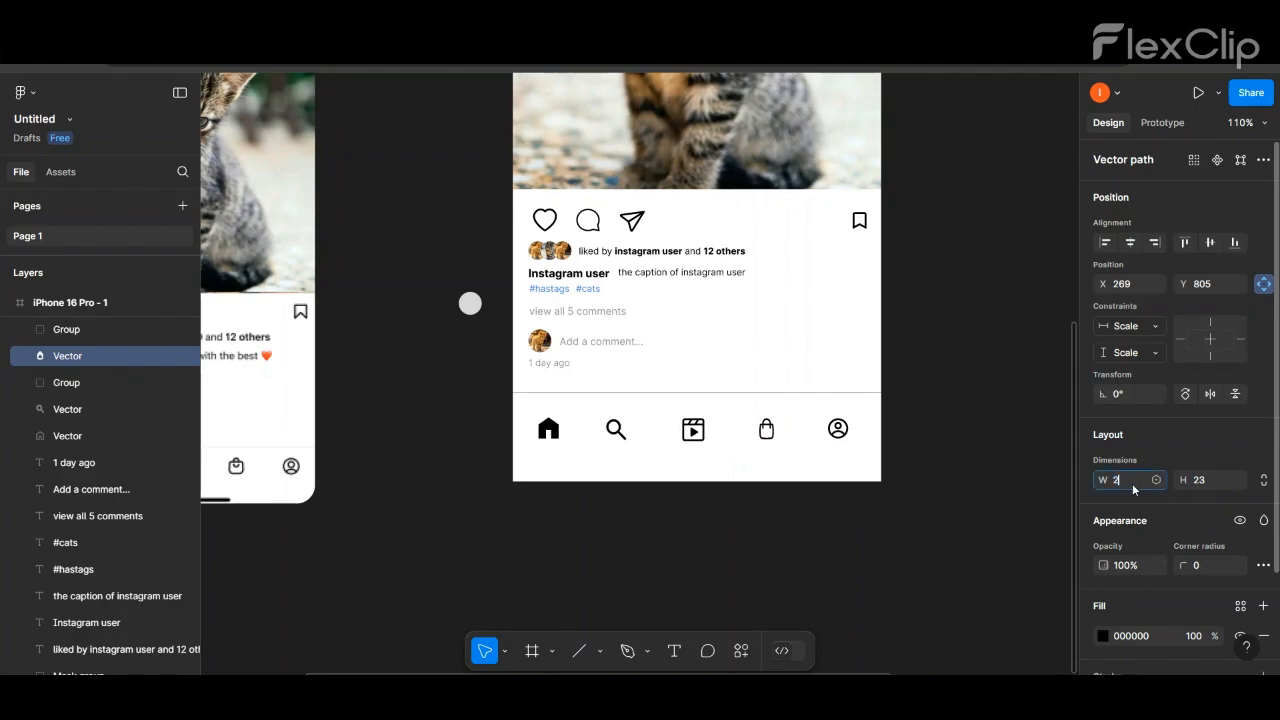
text(2)
key(Return)
- Set the profile icon's height to 23 so it matches the other navigation icons
click(837, 431)
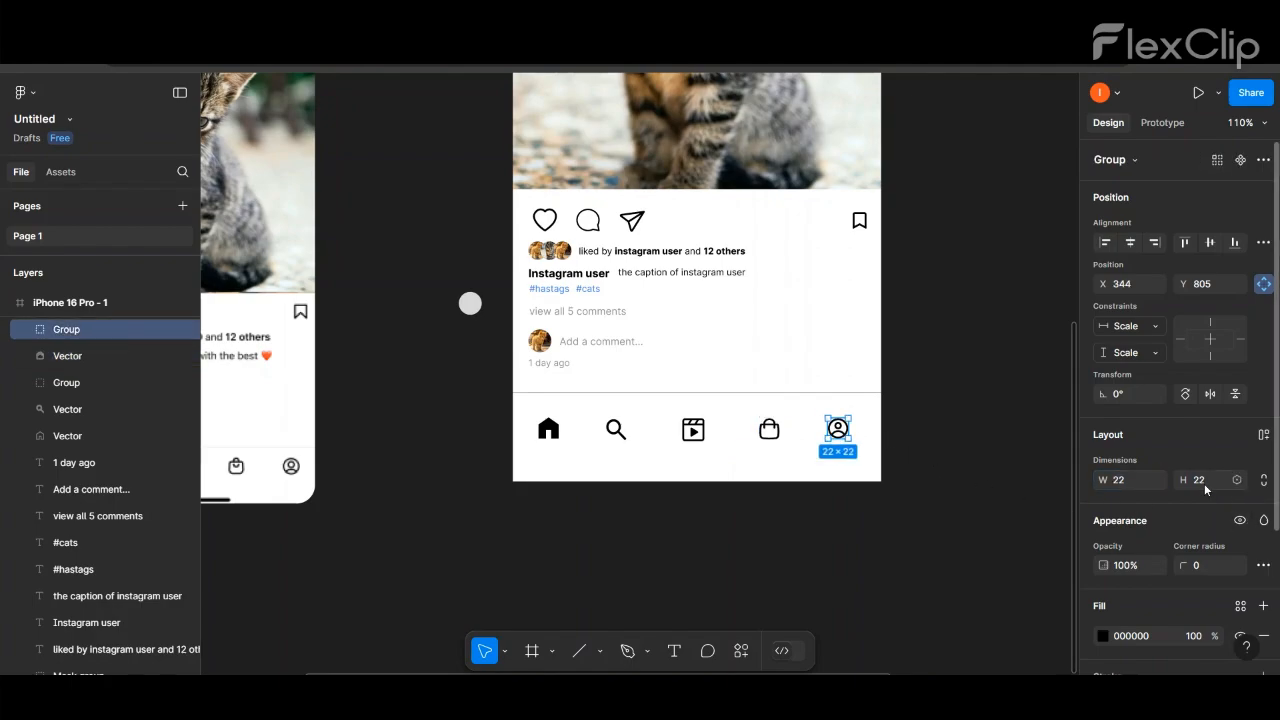
click(1205, 487)
text(23)
key(Return)
click(1212, 487)
text(23)
key(Return)
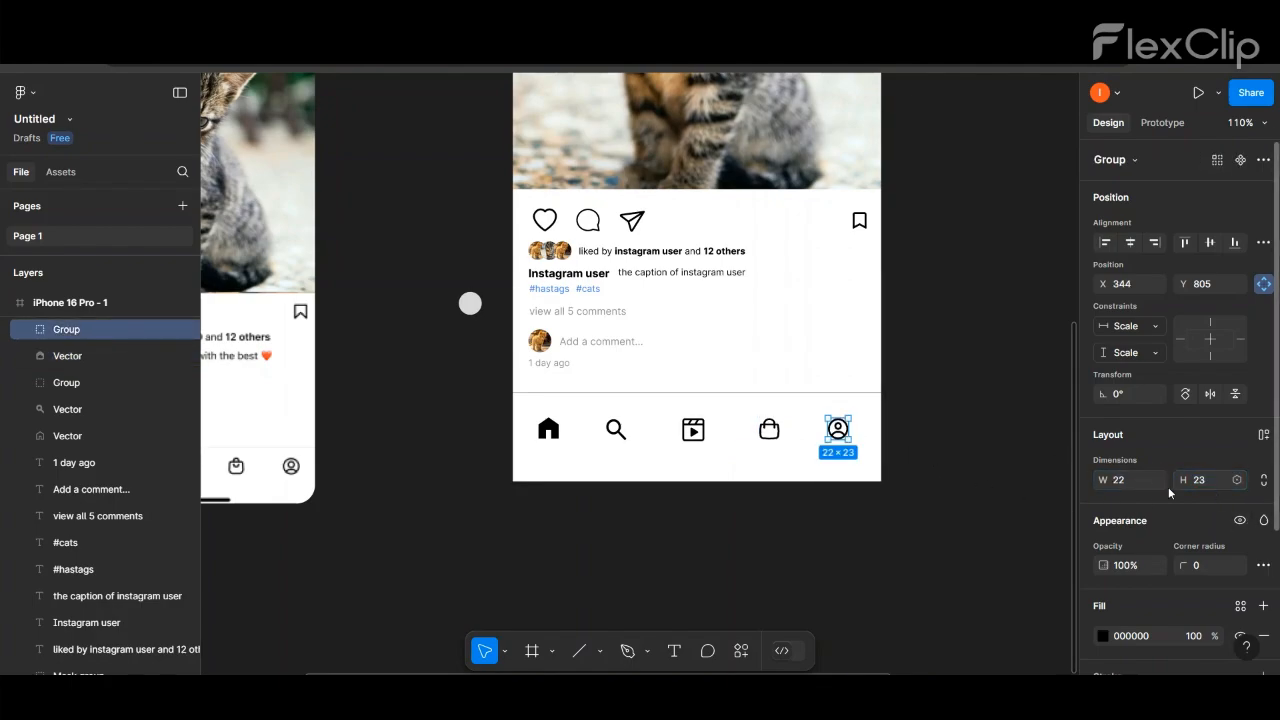
click(1008, 444)
scroll(950, 442, down, 5)
scroll(800, 436, up, 8)
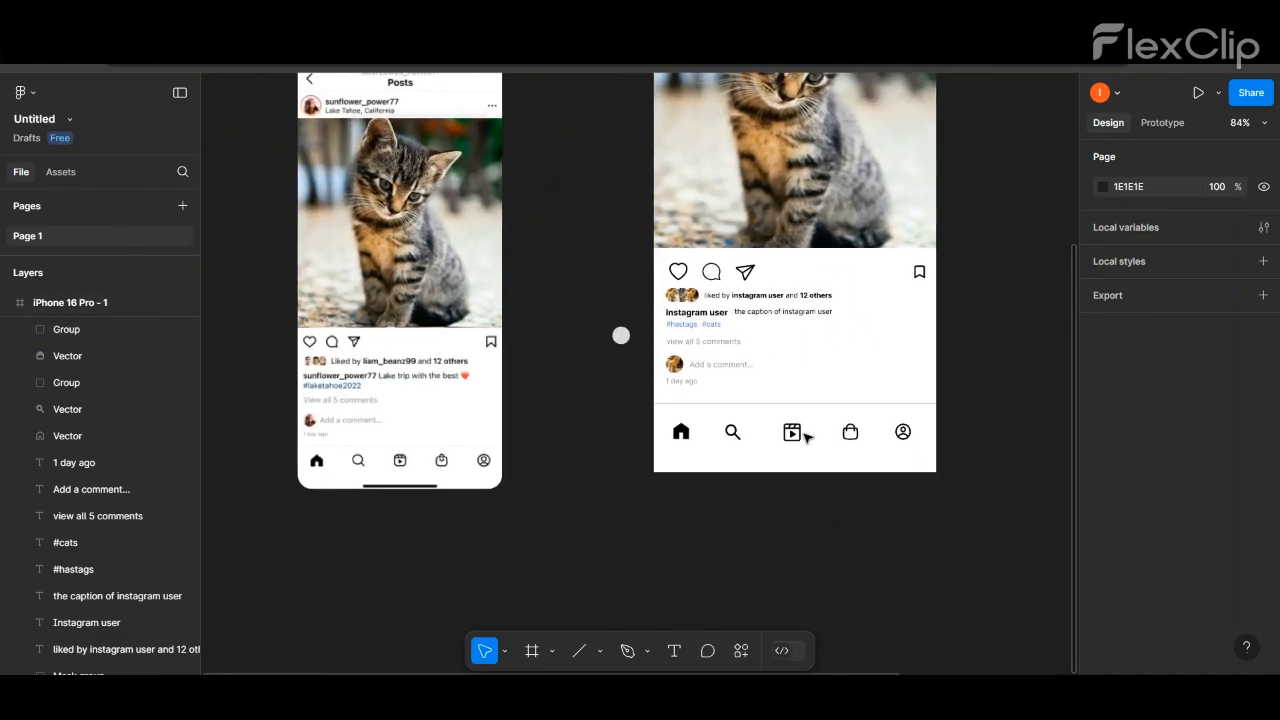
- Try a corner radius of 5 on the reels icon
click(786, 431)
scroll(1202, 430, down, 3)
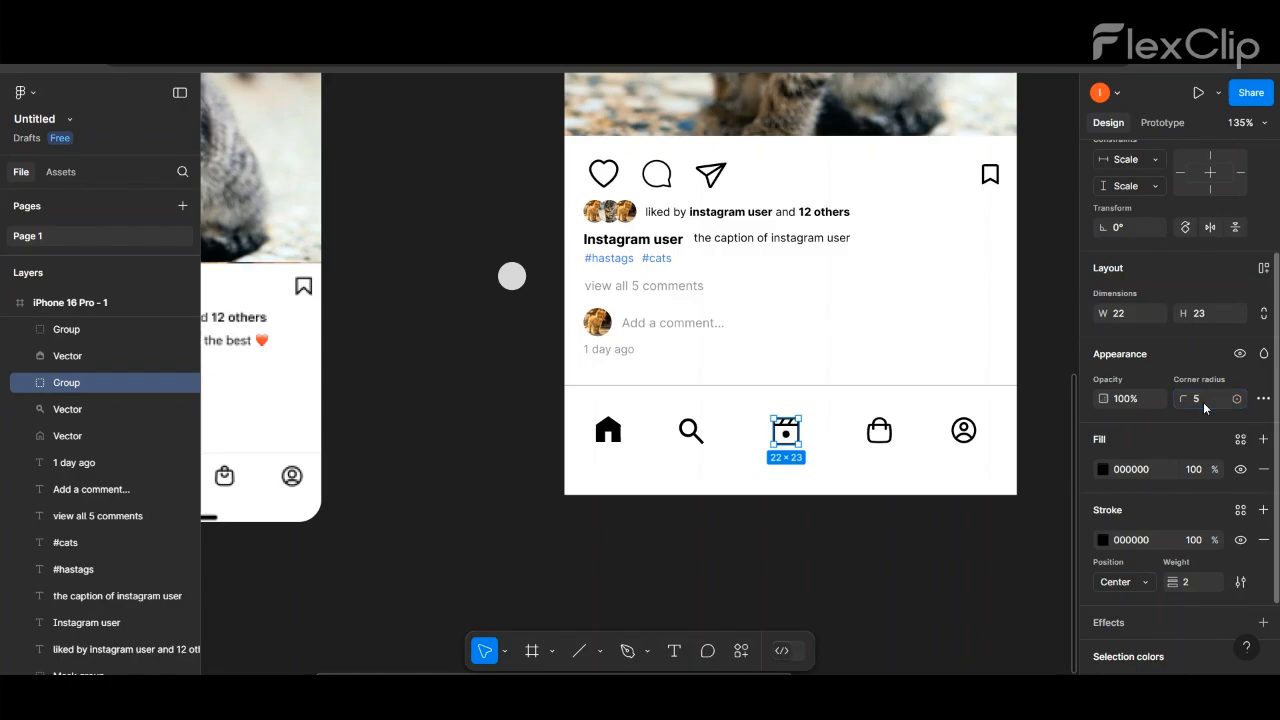
click(1072, 256)
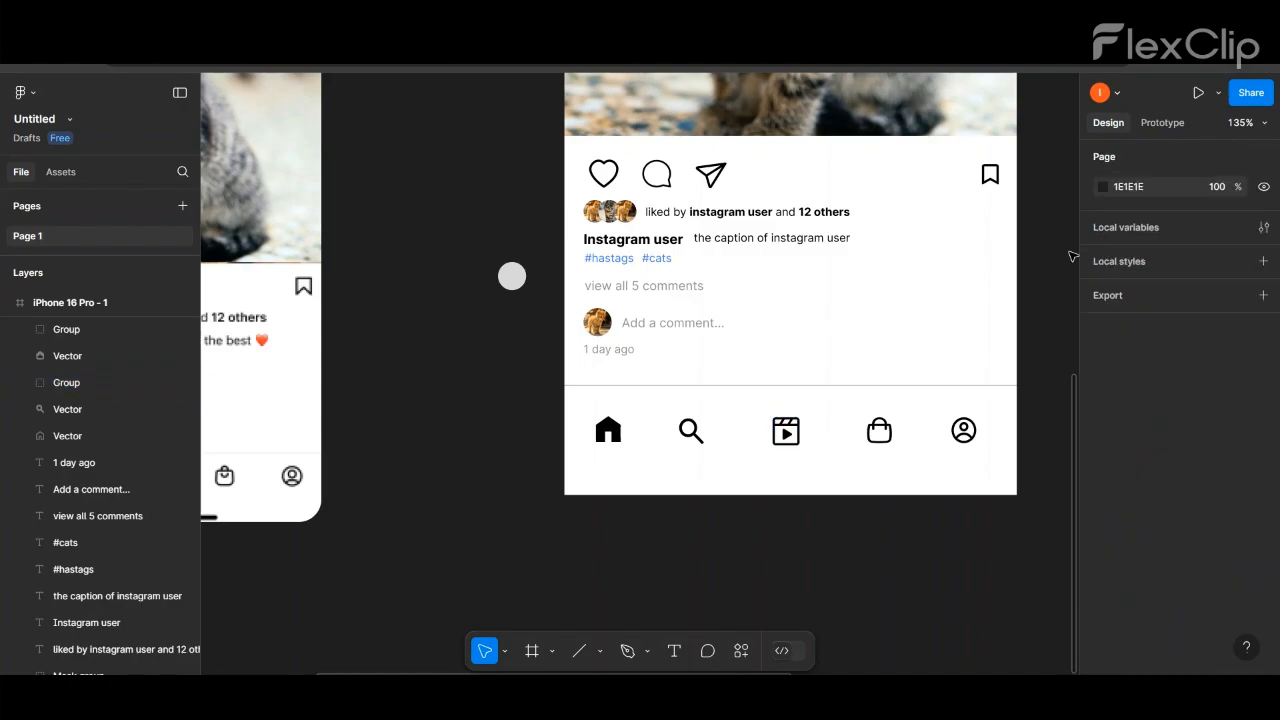
scroll(836, 460, down, 5)
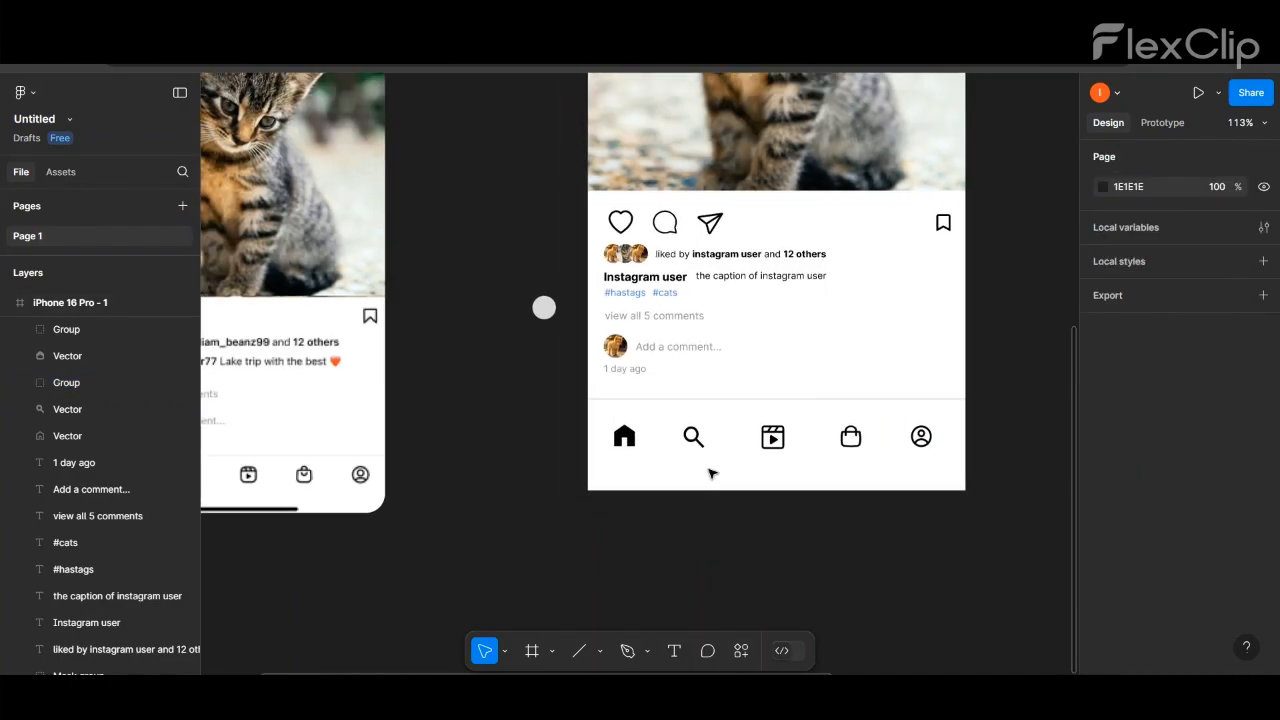
- Draw a thin rectangle about 176 by 6 beneath the navigation icons and give it a corner radius of 50
click(600, 651)
click(637, 490)
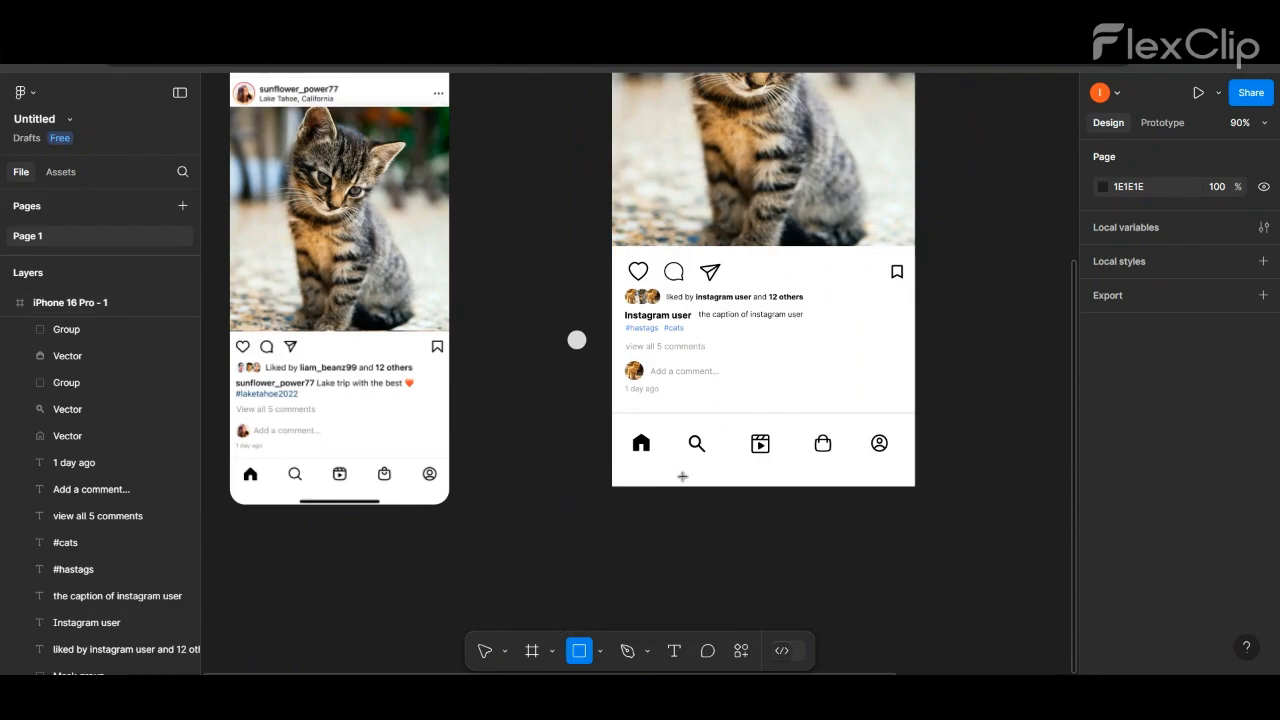
drag(690, 477, 822, 482)
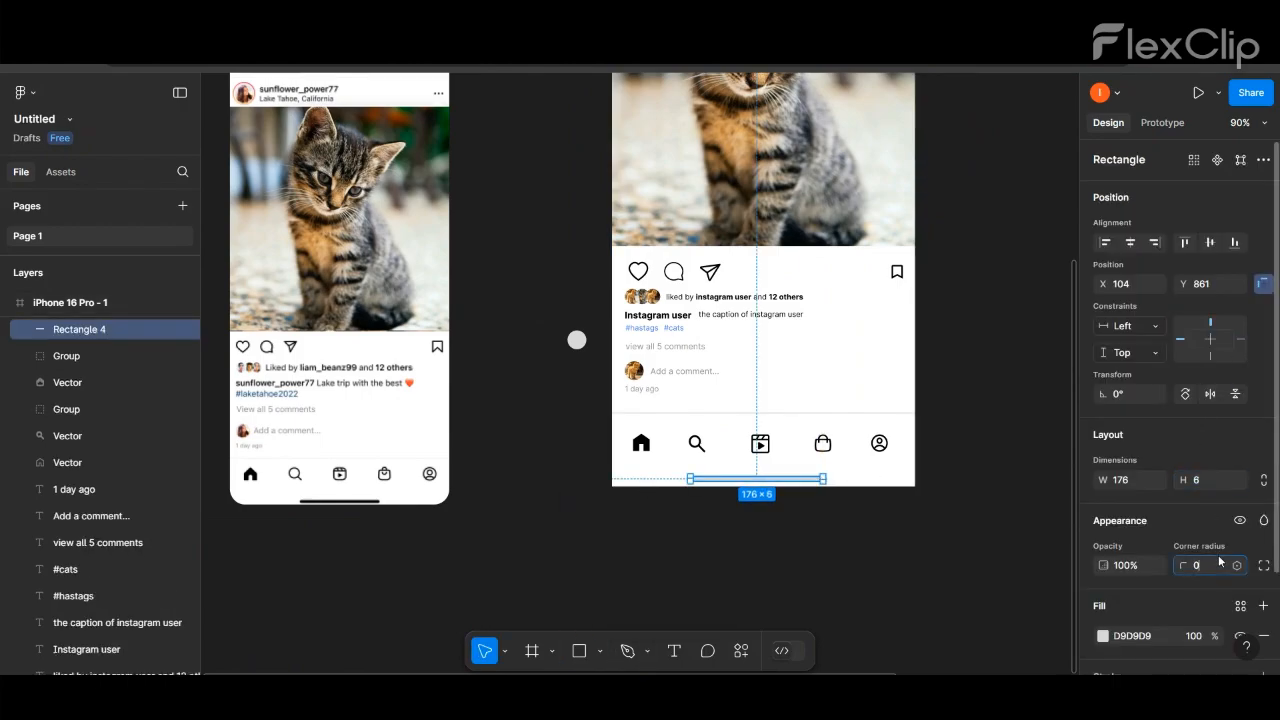
key(Return)
- Fill the thin bar with black 000000 and reposition it beneath the row of navigation icons
scroll(1108, 520, down, 2)
click(1102, 514)
drag(997, 374, 783, 480)
click(669, 555)
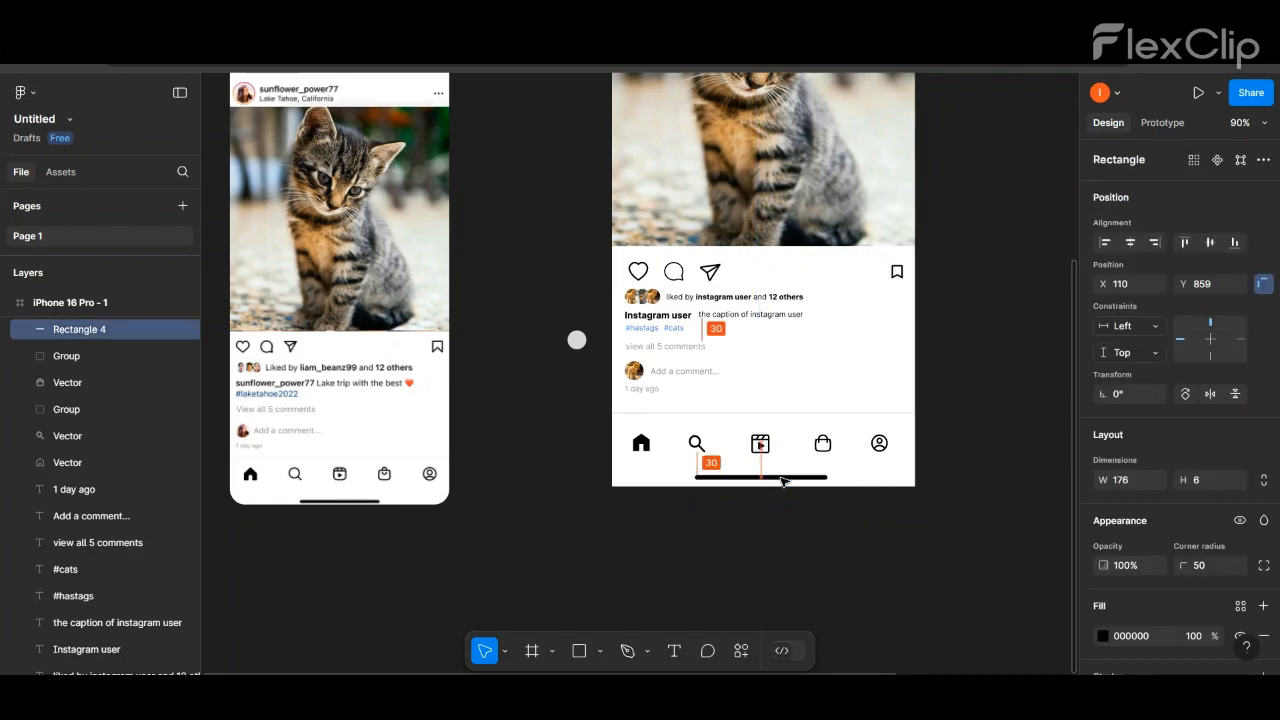
click(842, 568)
scroll(842, 568, down, 3)
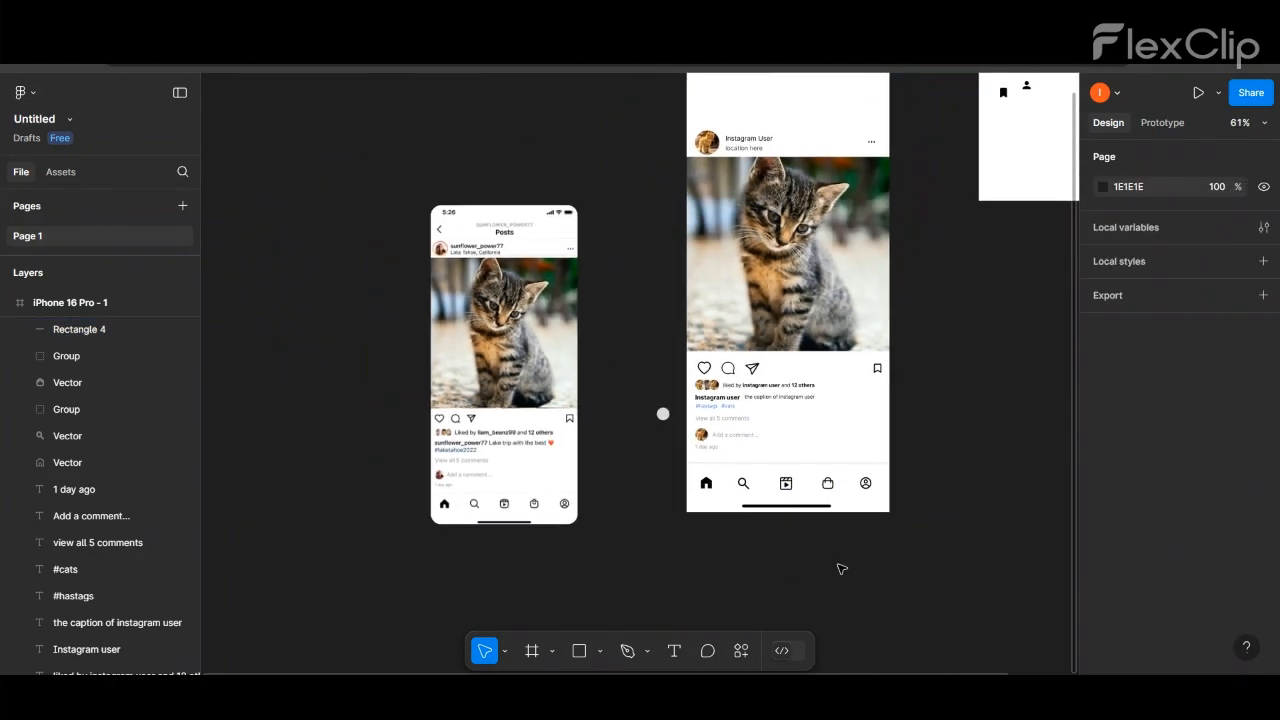
scroll(842, 568, down, 2)
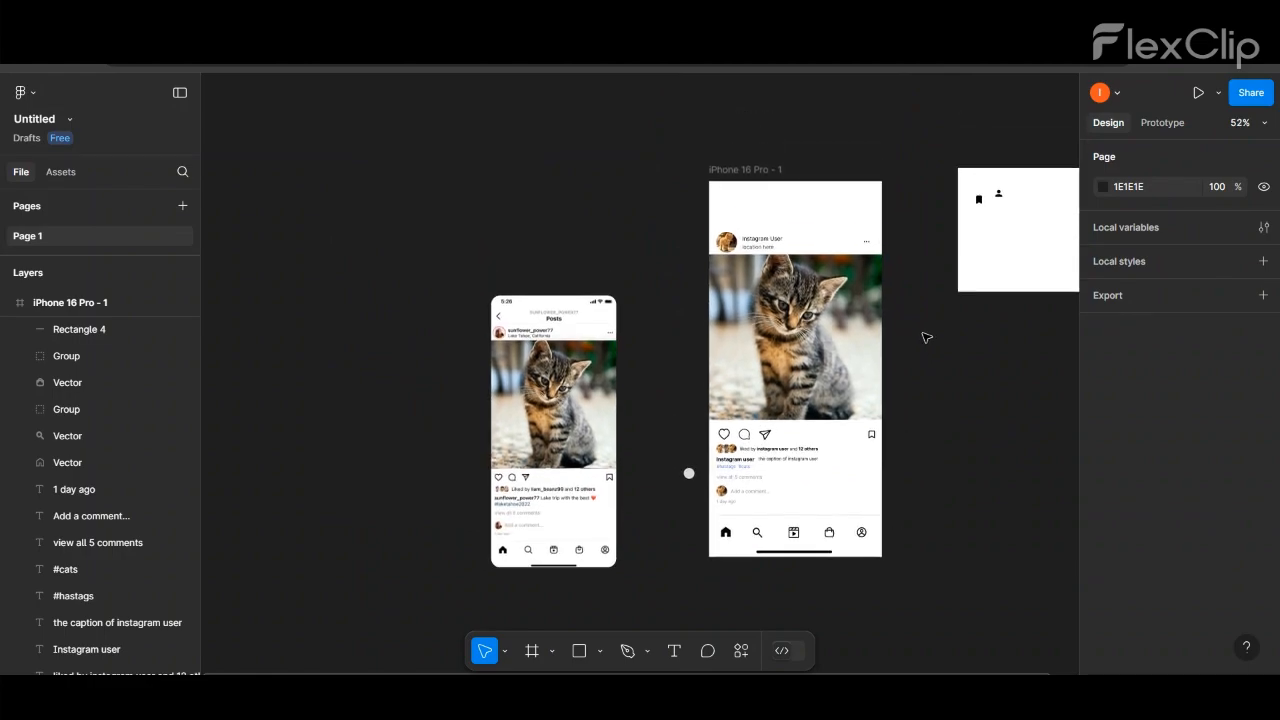
- Add the text "Posts" in the empty header area above the account row
scroll(840, 143, up, 3)
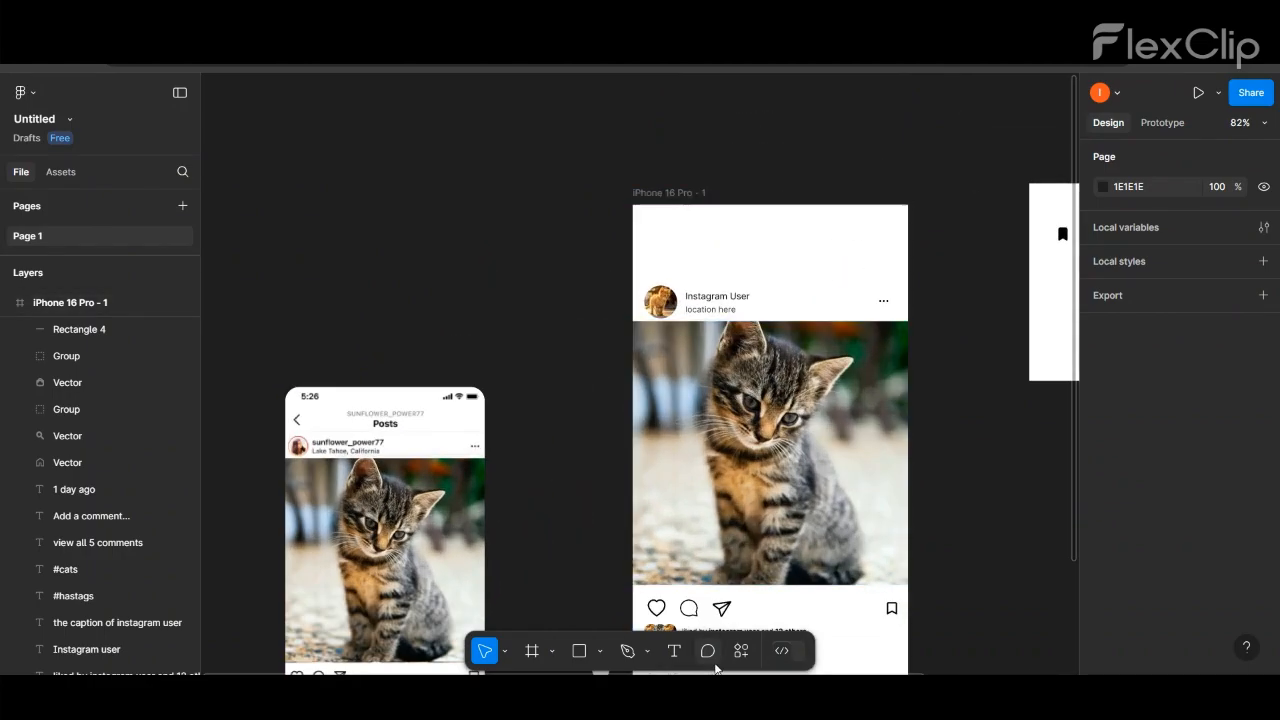
click(674, 651)
click(748, 260)
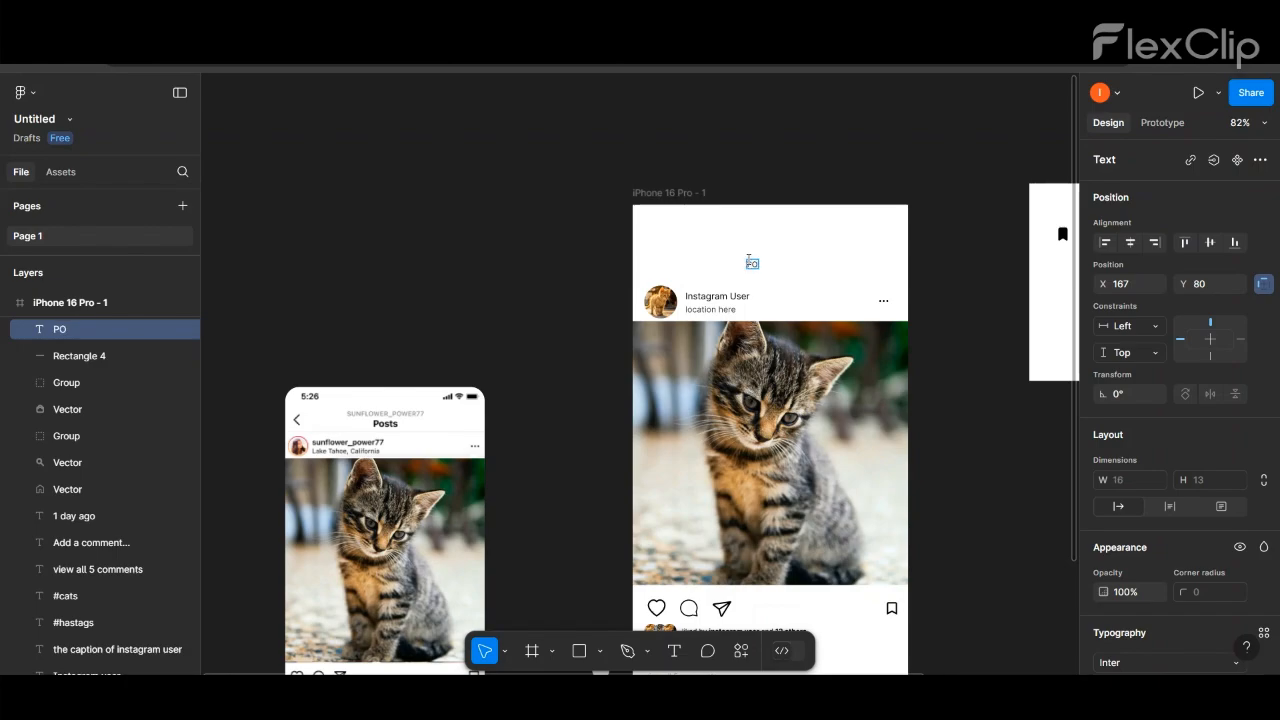
- Format the "Posts" title as Bold, size 15, and center it horizontally in the header
scroll(1229, 500, down, 5)
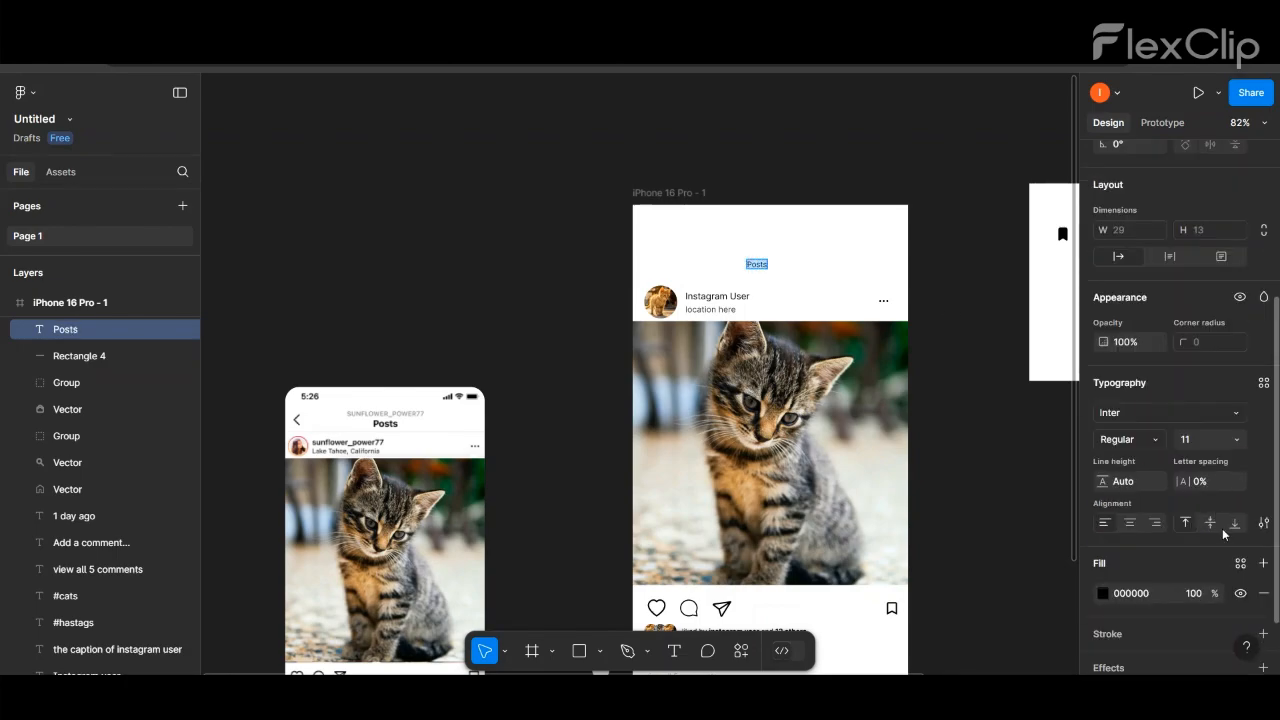
click(1222, 439)
click(1207, 412)
click(1128, 439)
click(1155, 357)
click(1210, 439)
click(1212, 425)
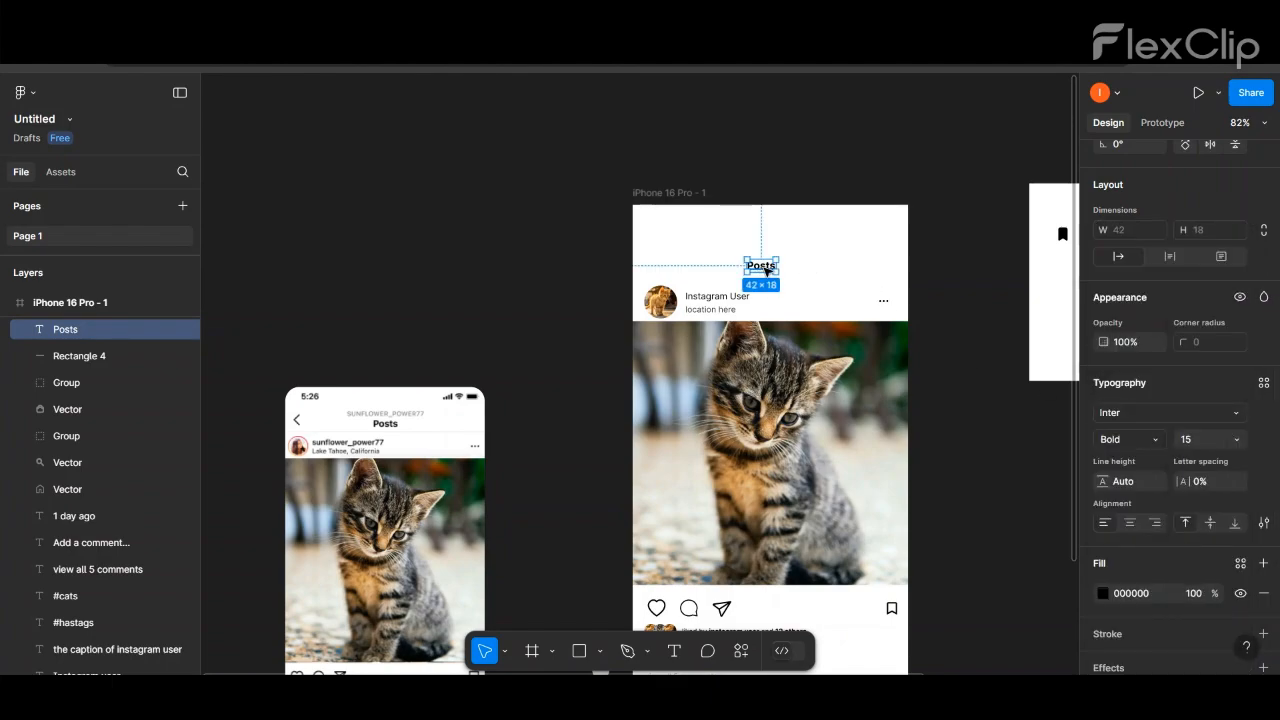
drag(766, 272, 768, 264)
- Duplicate the divider line from above the navigation row and place the copy between the "Posts" title and the account row
scroll(767, 264, down, 2)
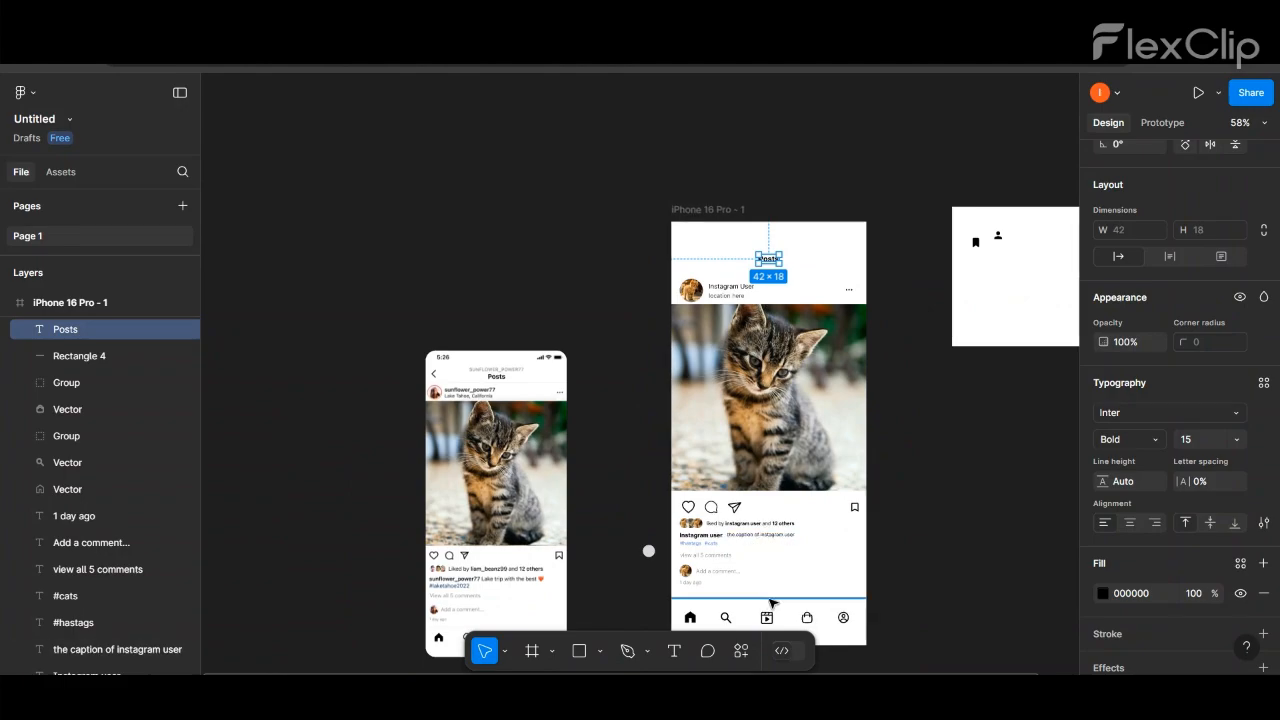
drag(769, 599, 773, 271)
click(818, 234)
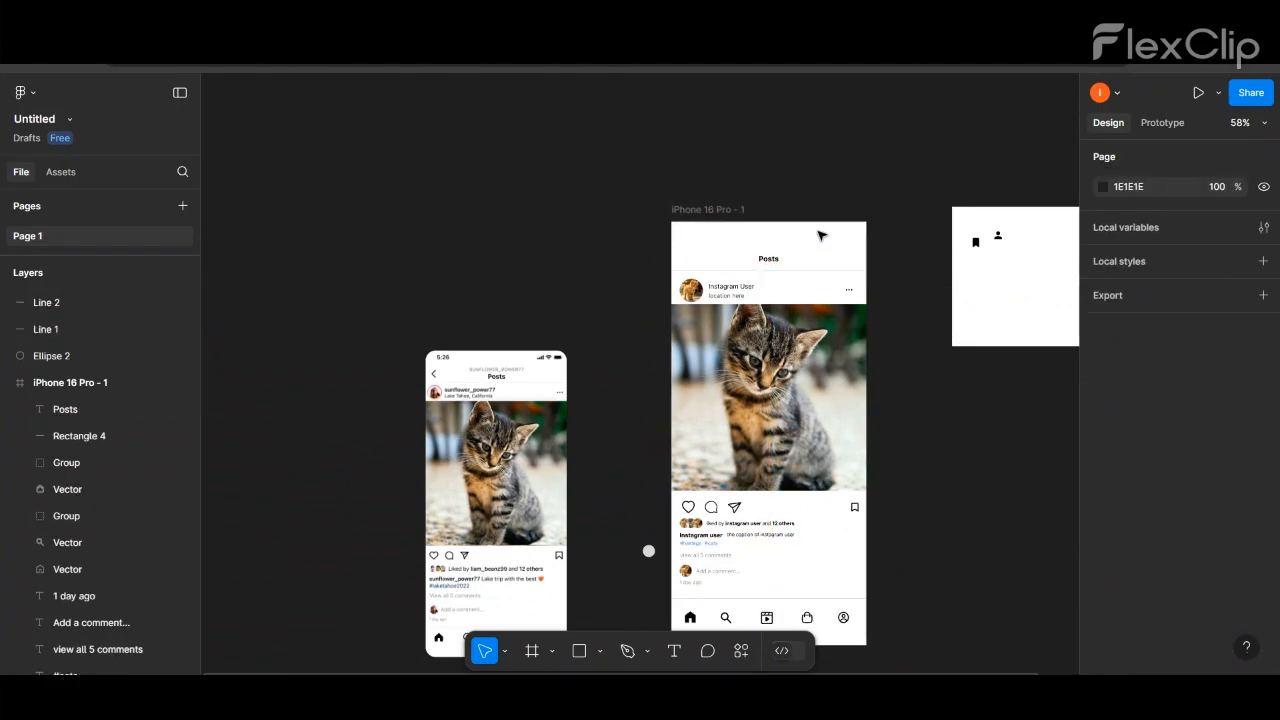
- Add the text "Instagram User" above the "Posts" title in Regular weight, size 15
scroll(791, 243, up, 2)
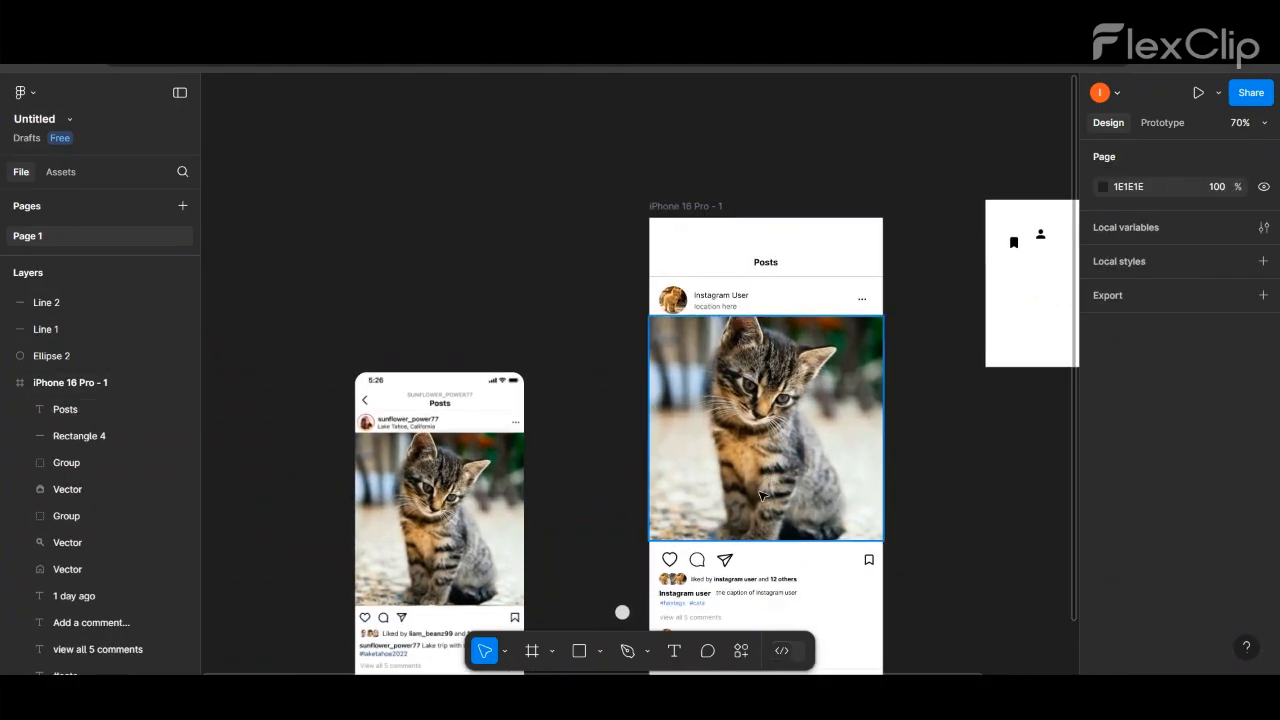
click(744, 245)
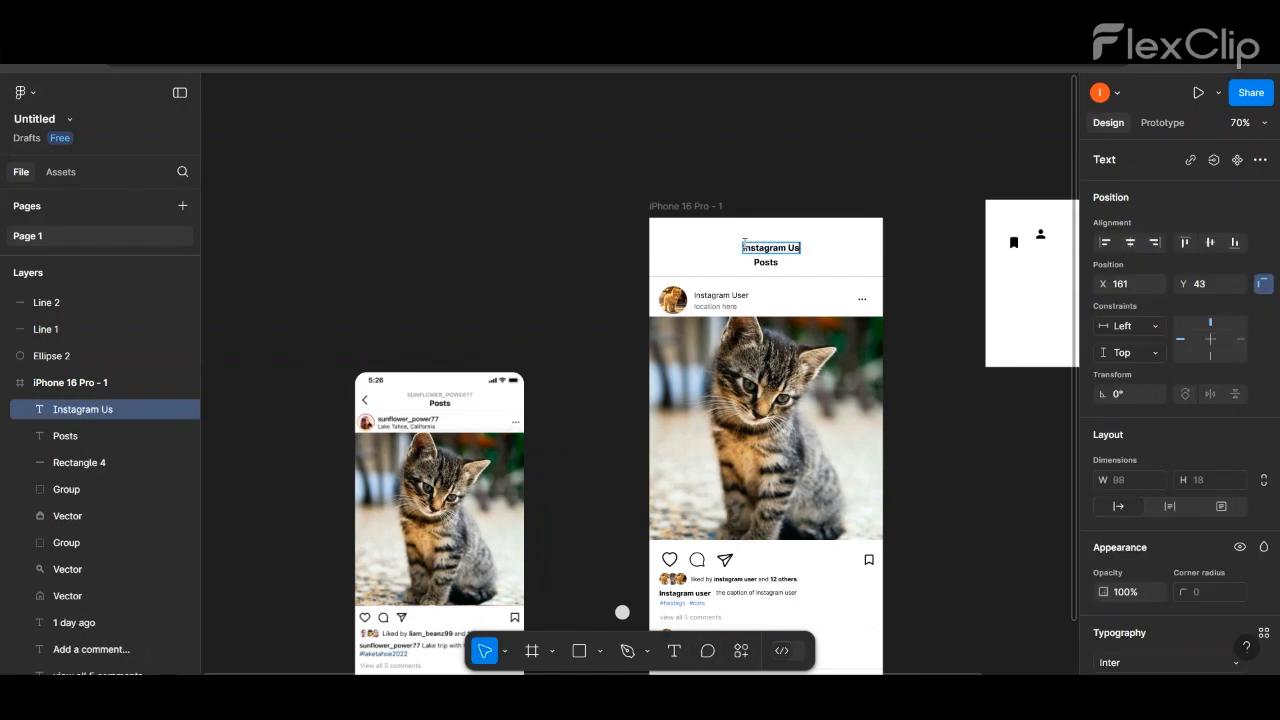
scroll(1109, 520, down, 4)
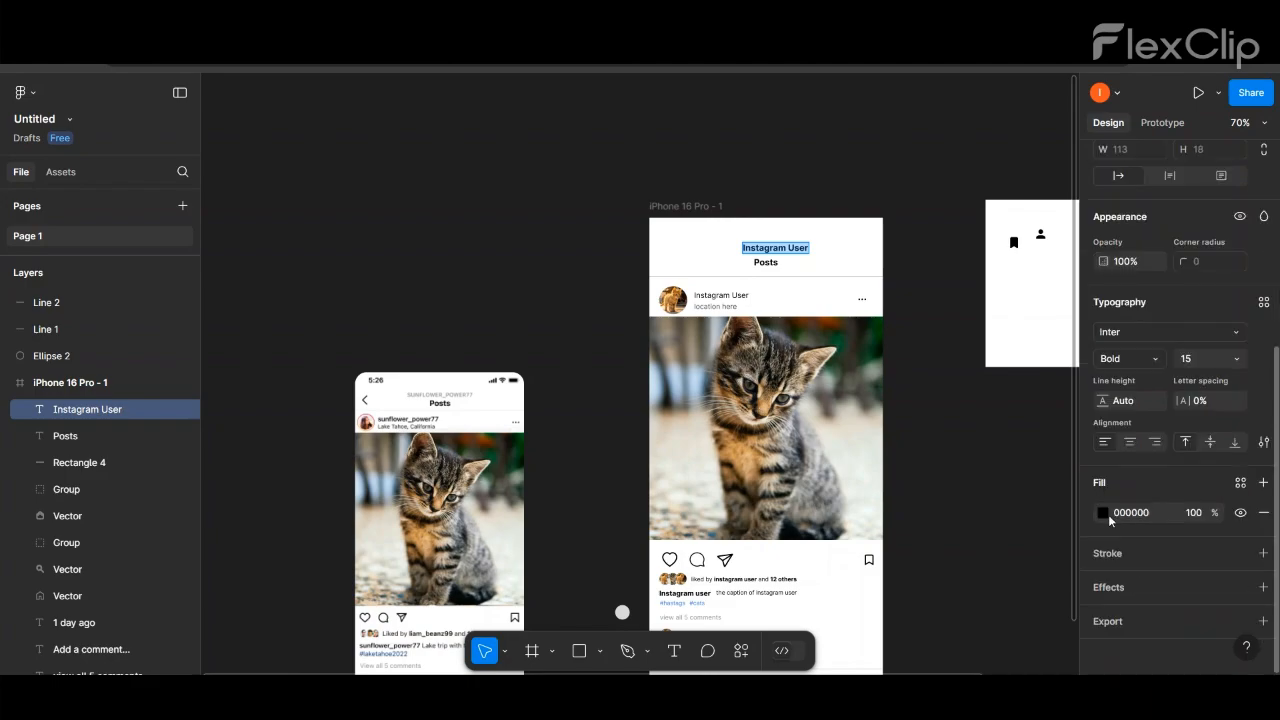
click(1156, 360)
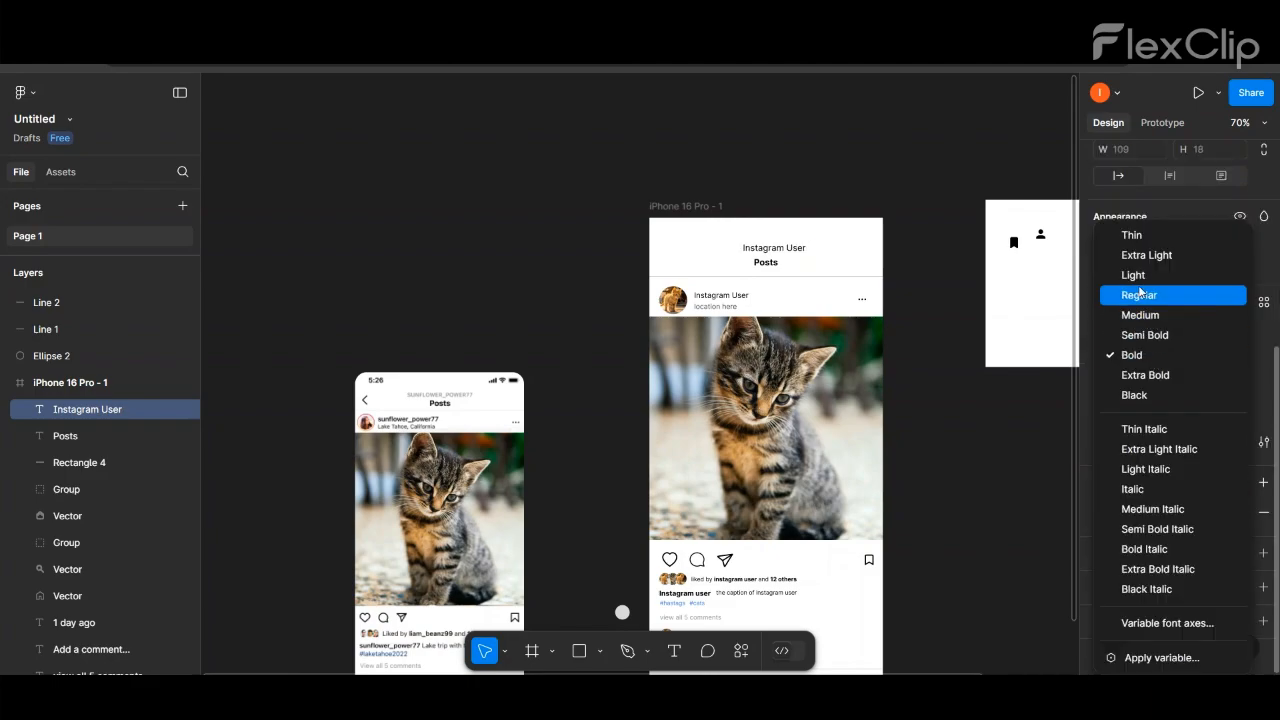
click(1135, 216)
click(1236, 358)
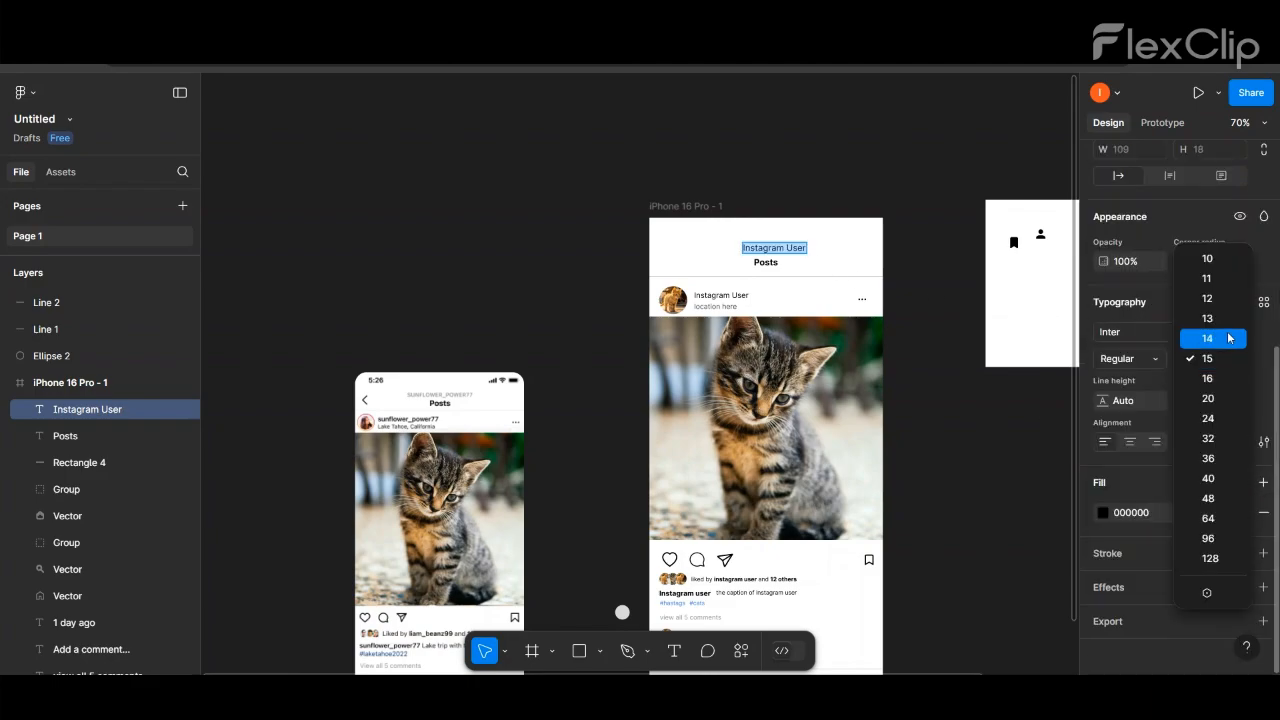
click(1214, 358)
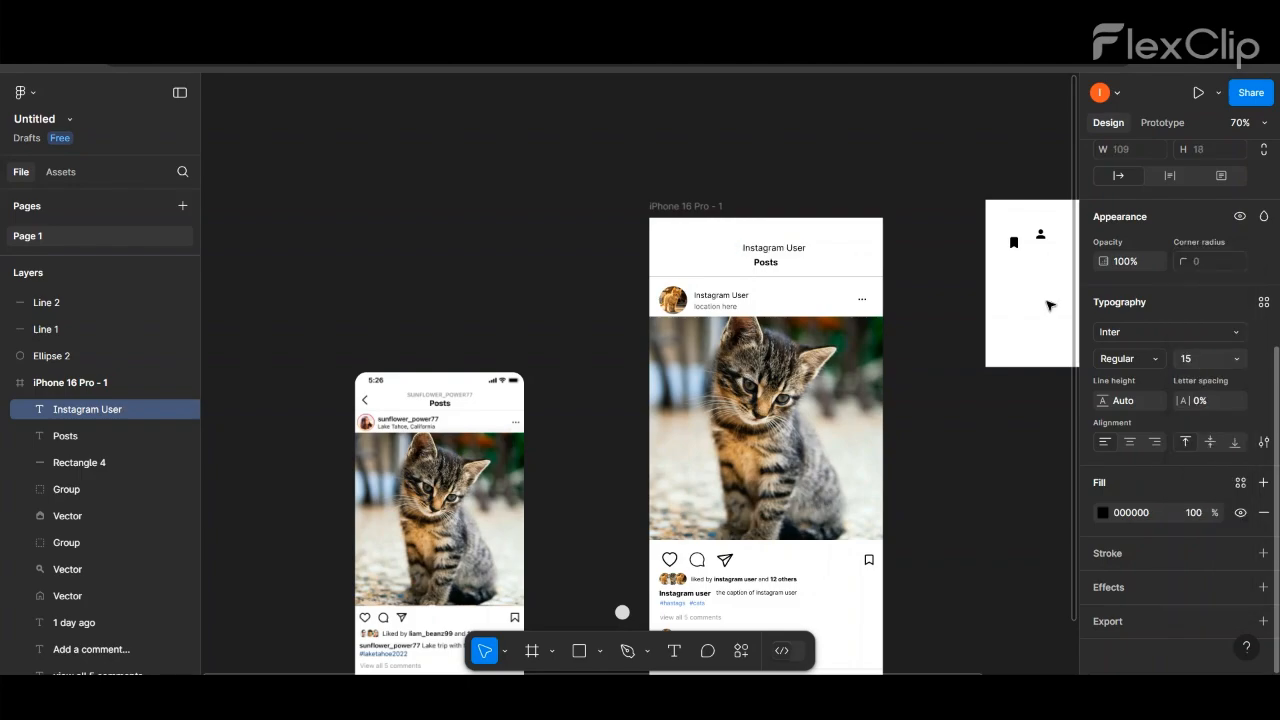
- Recolor the header's "Instagram User" text to 949494, copied from "view all 5 comments", and center it above "Posts"
scroll(692, 583, down, 1)
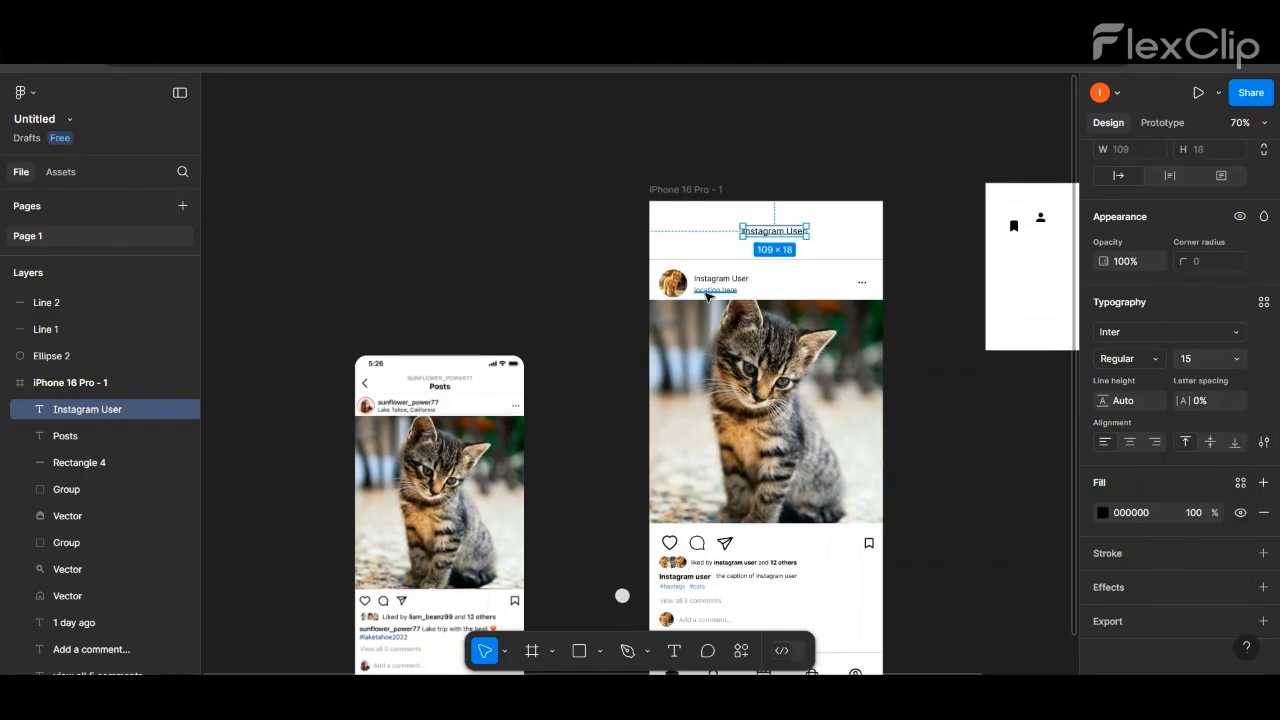
scroll(689, 585, down, 1)
click(690, 584)
click(1136, 514)
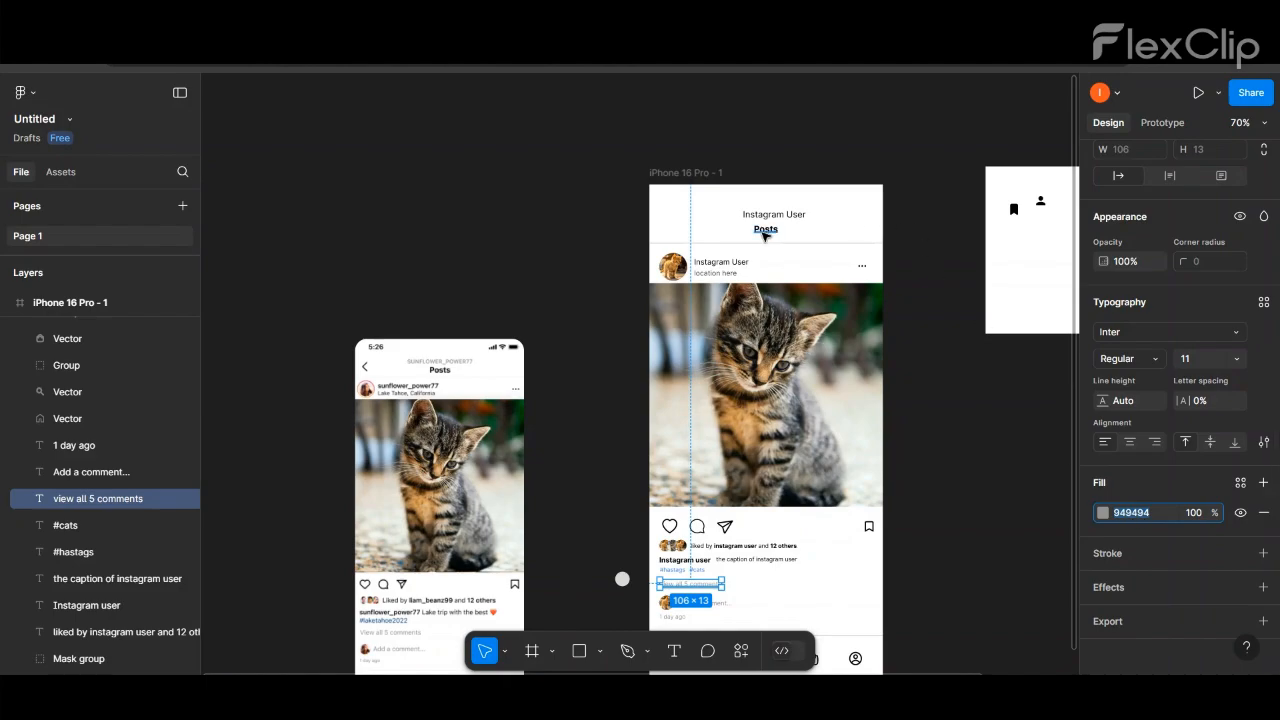
double_click(769, 216)
click(1147, 514)
key(Return)
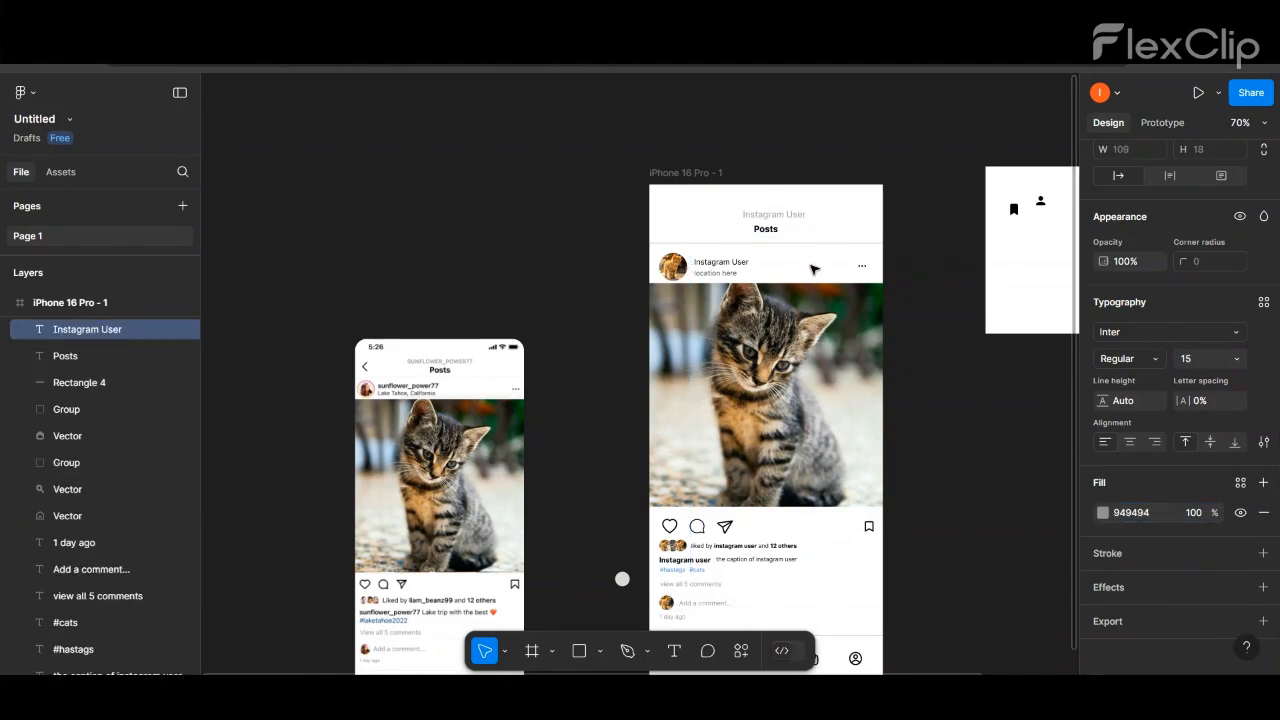
key(Escape)
drag(790, 219, 782, 218)
click(857, 149)
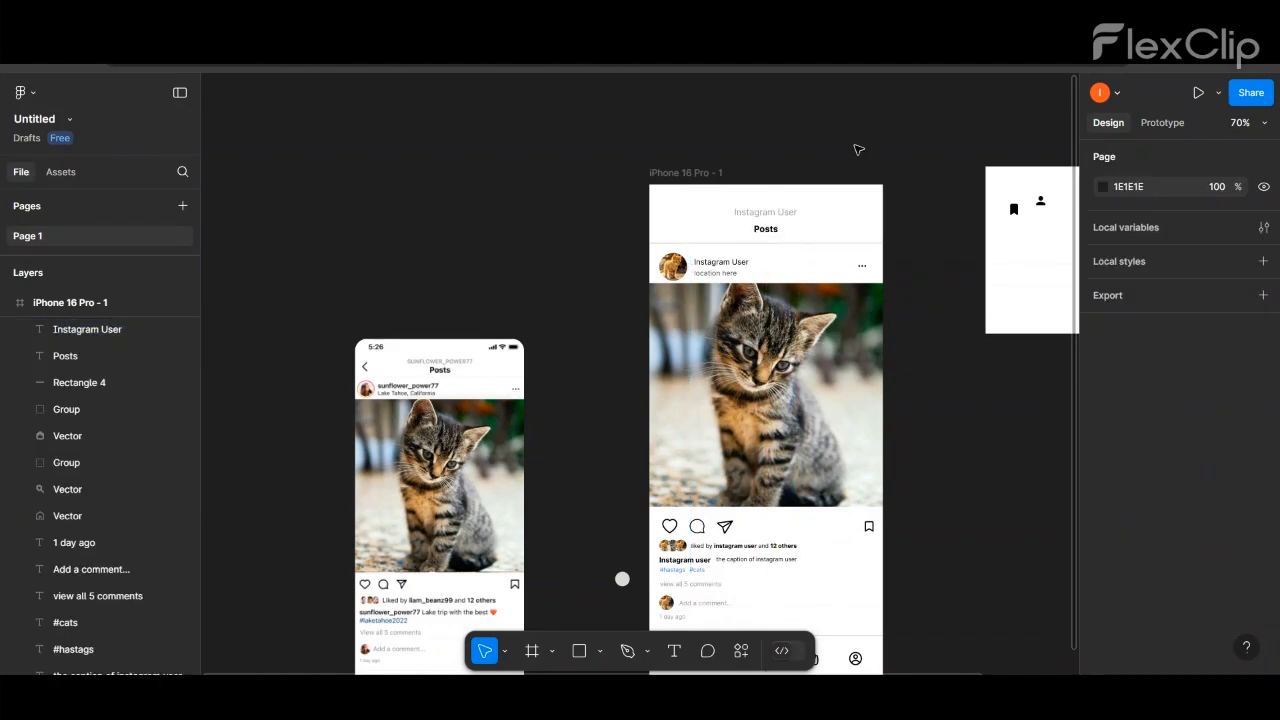
- Find a back arrow in the Iconify plugin and place the weui:back-outlined icon at the left of the header
click(741, 651)
click(535, 430)
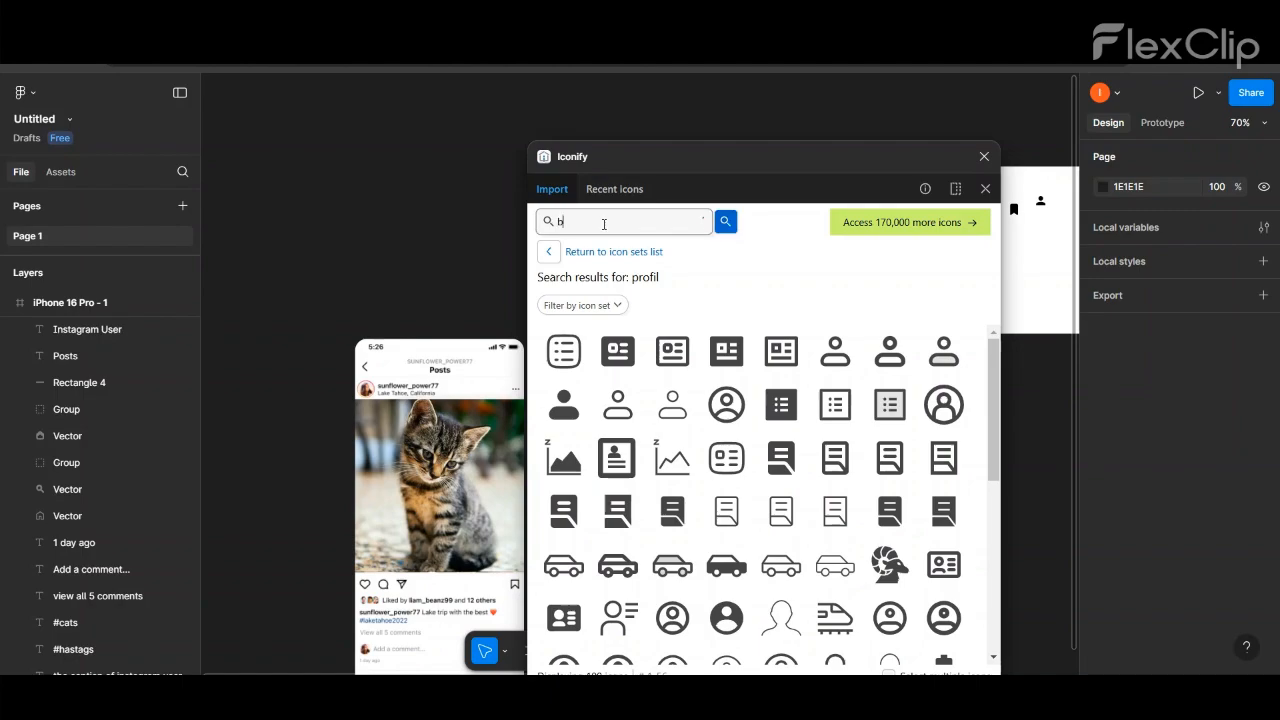
key(Return)
drag(735, 355, 666, 224)
click(984, 156)
click(575, 223)
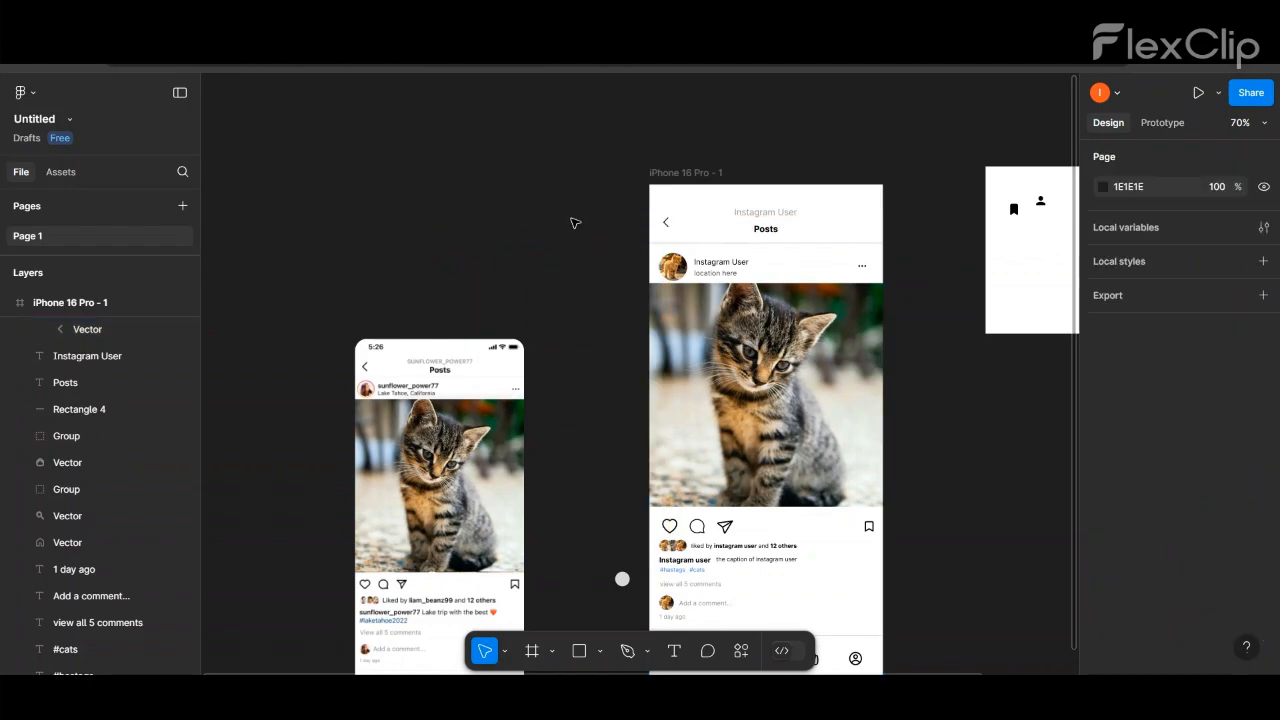
- Shift the header's "Instagram User" and "Posts" texts and the back arrow slightly lower, bringing the two texts closer together
scroll(795, 199, up, 5)
click(760, 226)
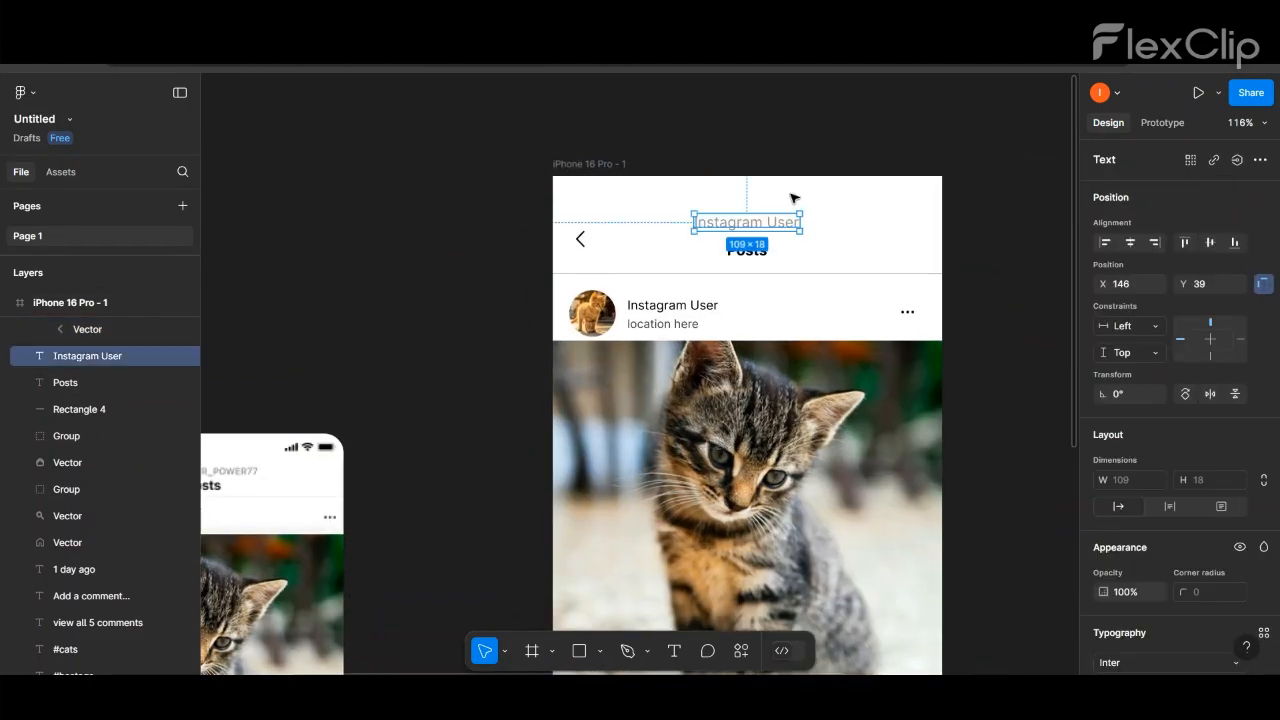
drag(747, 226, 747, 234)
scroll(552, 279, down, 1)
drag(658, 224, 760, 262)
drag(738, 252, 738, 259)
drag(579, 248, 577, 254)
click(461, 197)
- Launch the Mockup Plugin for the finished post frame and dismiss its introduction
scroll(461, 197, down, 3)
scroll(461, 197, down, 4)
click(524, 183)
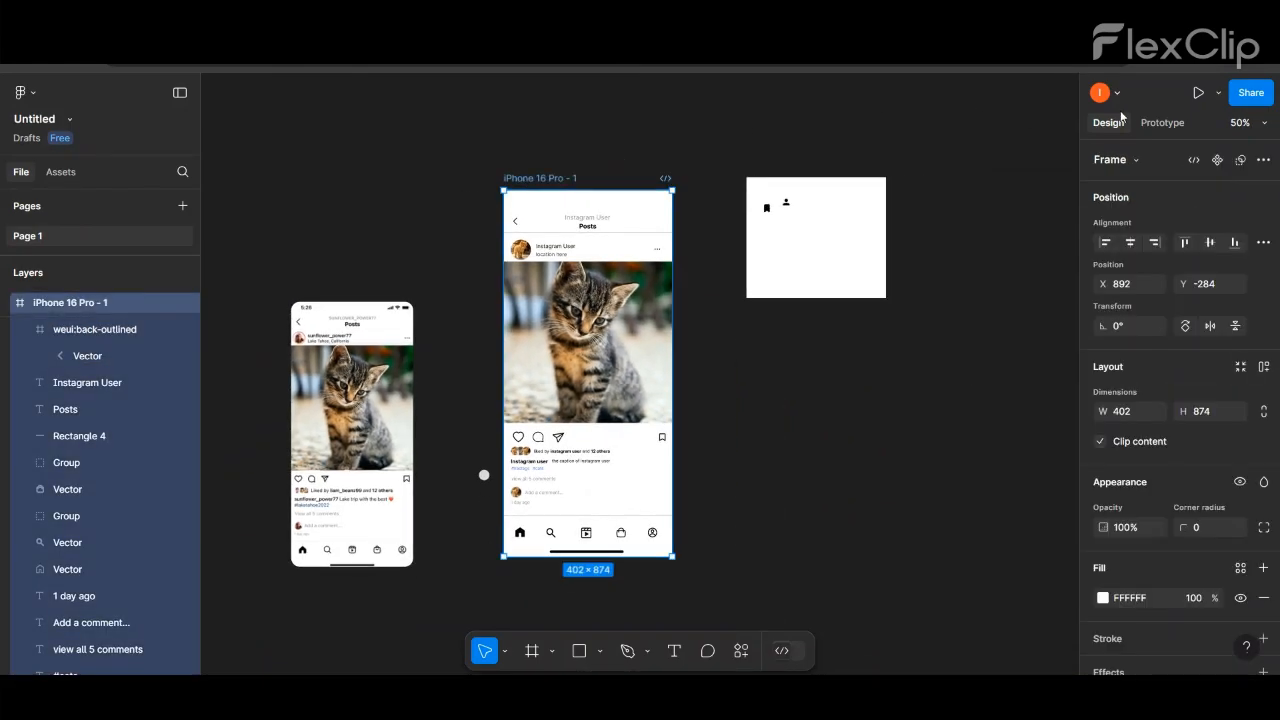
click(741, 651)
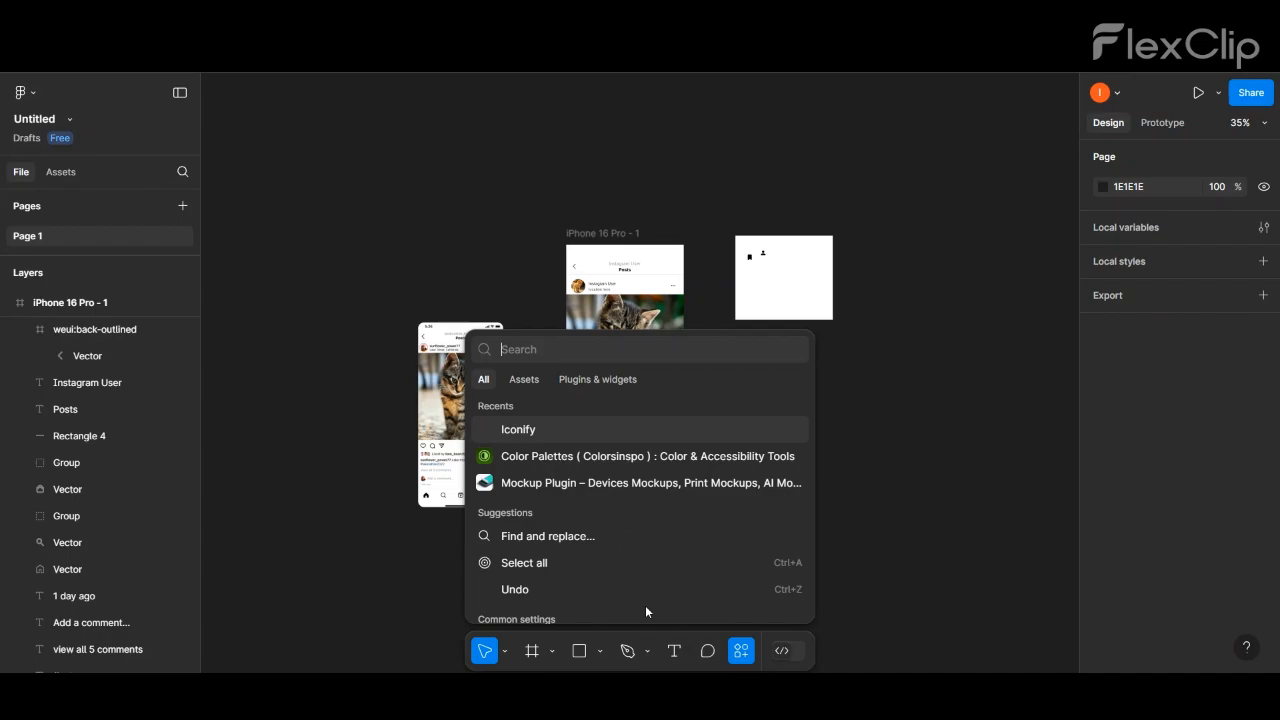
click(530, 483)
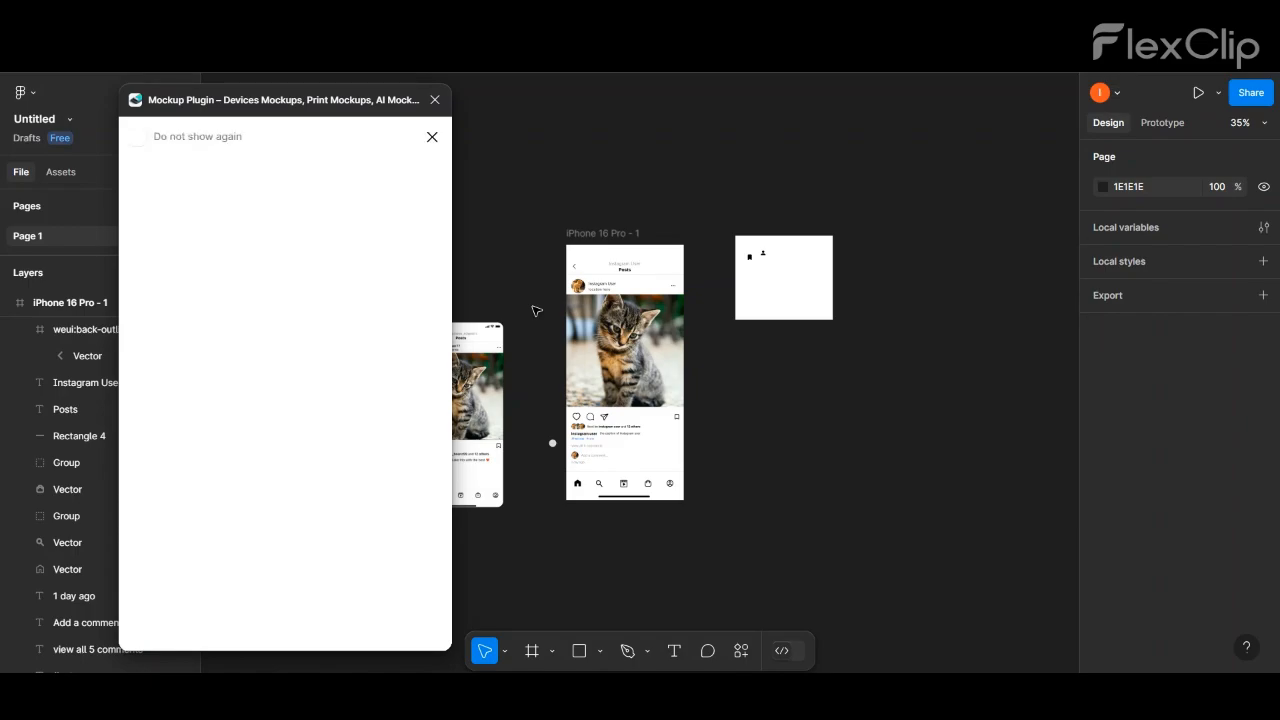
click(432, 136)
- Browse the plugin's Clay Mockups for iPhone and open the free iPhone 14 Pro mockup showing a phone's front and back
scroll(242, 250, down, 2)
scroll(241, 250, up, 2)
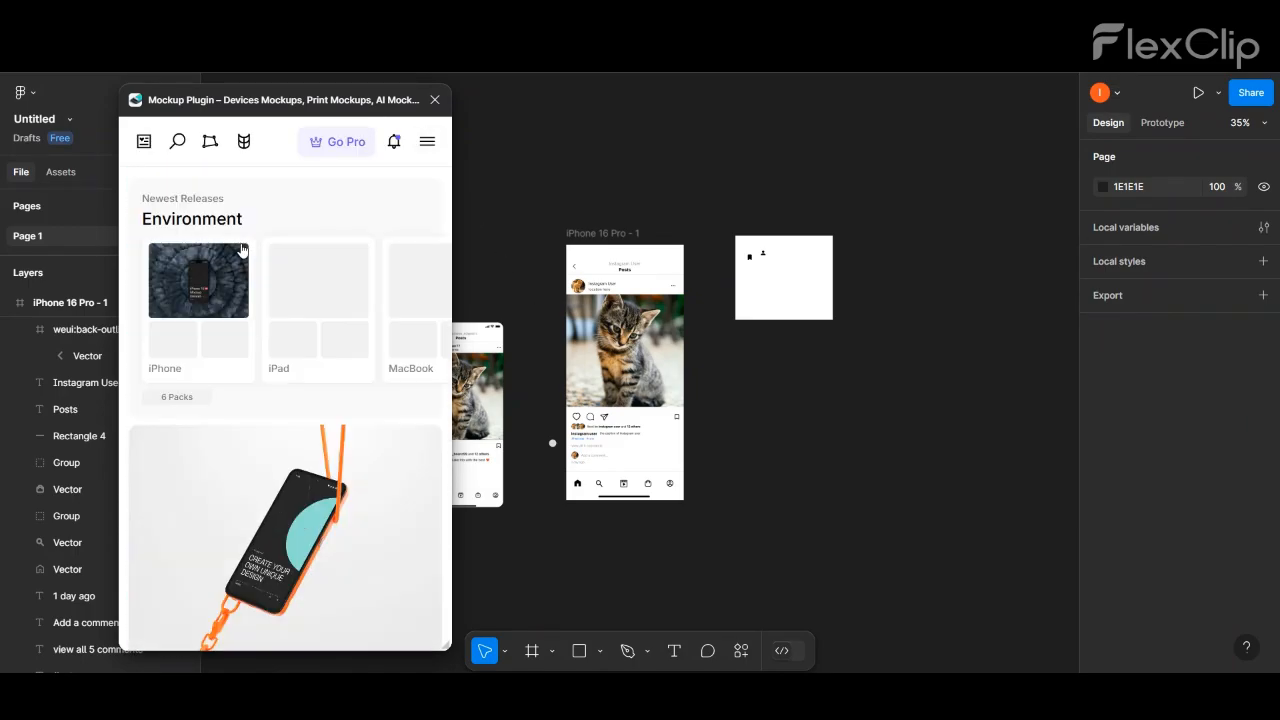
scroll(365, 340, down, 5)
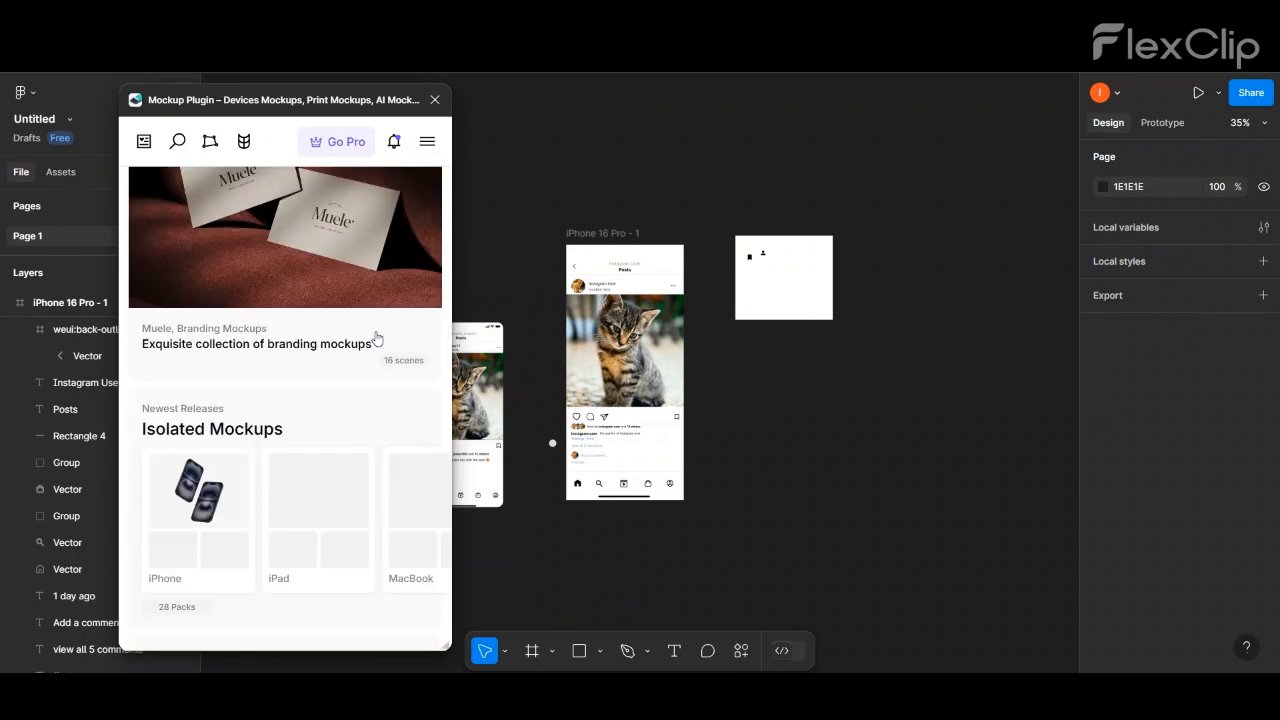
scroll(376, 338, down, 3)
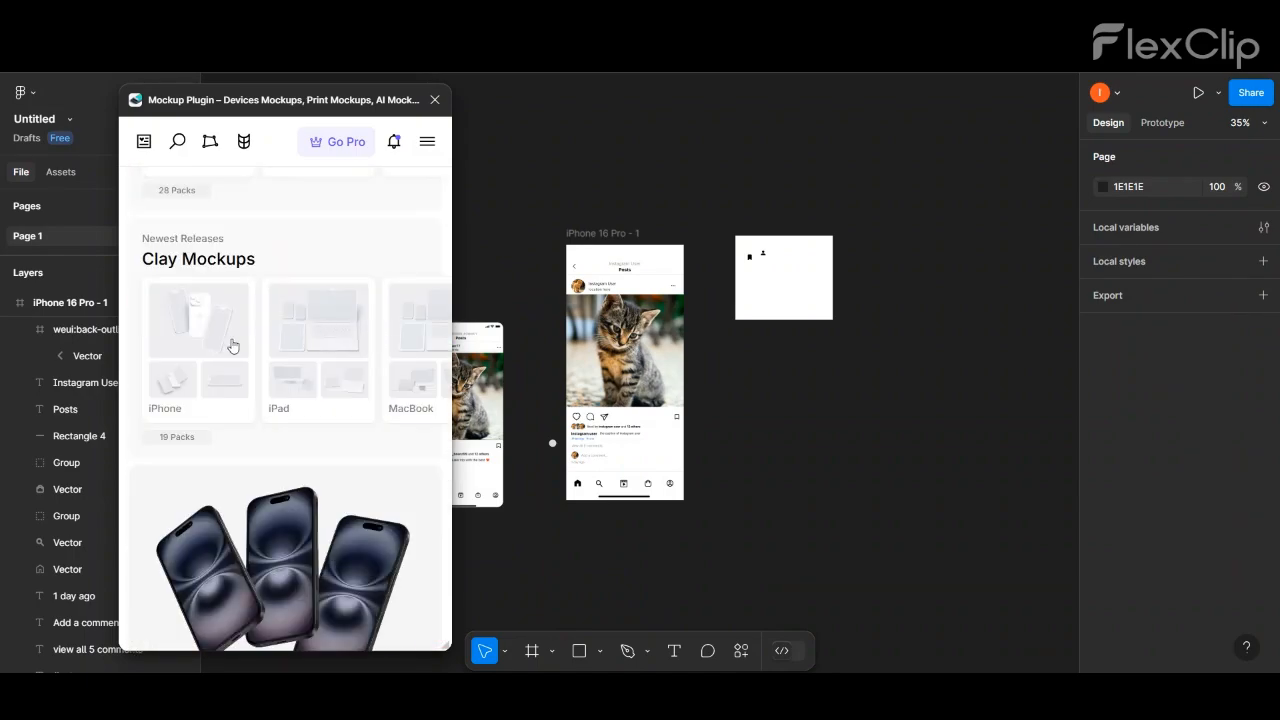
click(231, 345)
scroll(360, 430, down, 2)
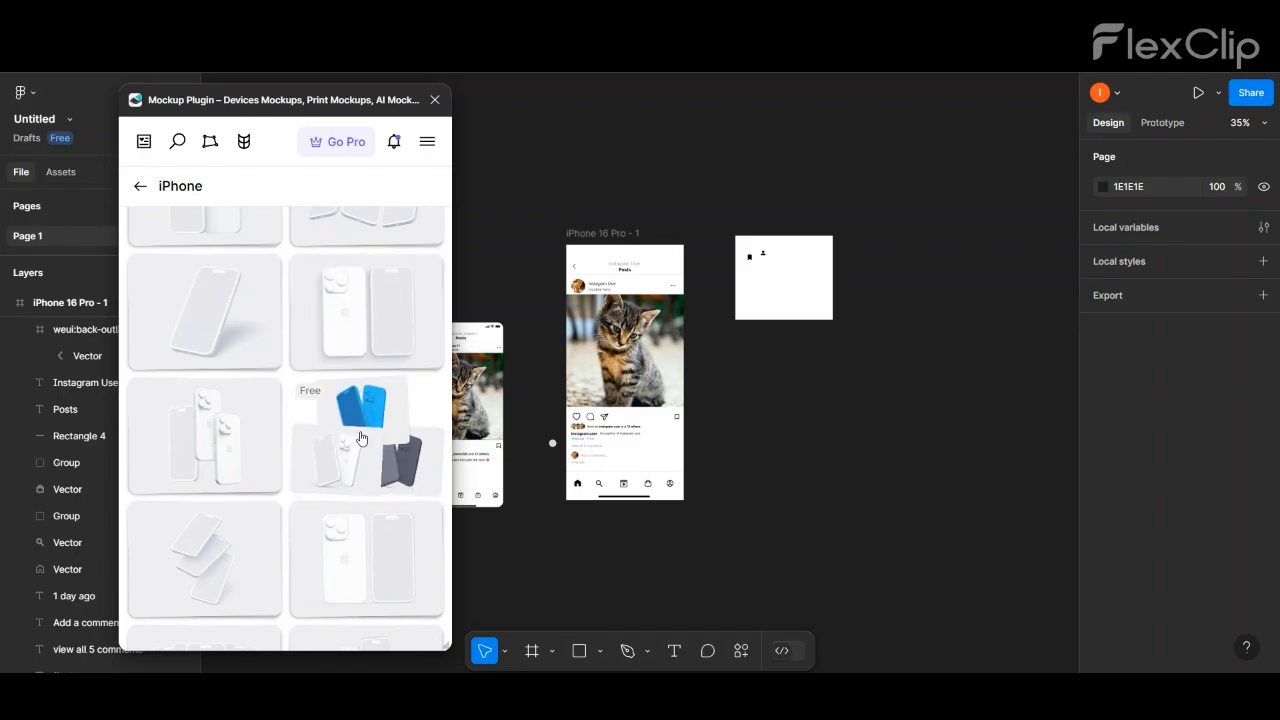
click(361, 437)
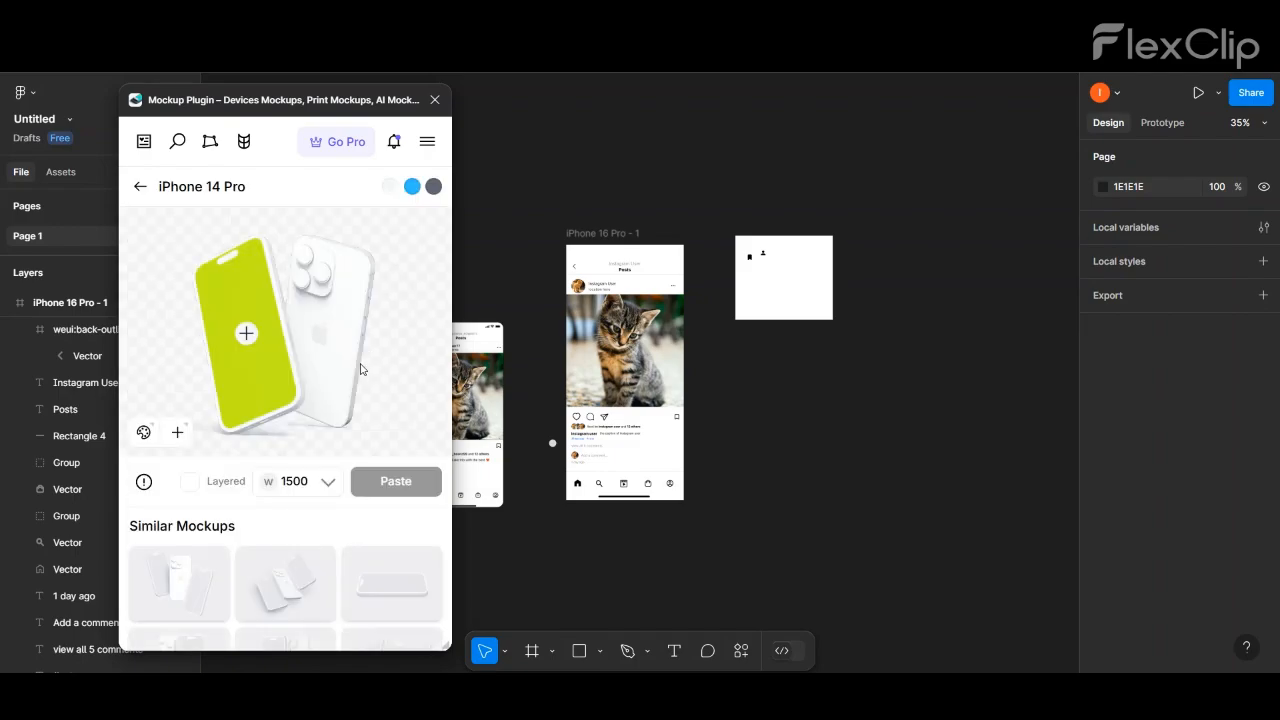
- Fill the mockup phone's screen with the "iPhone 16 Pro - 1" post frame
click(262, 350)
click(70, 302)
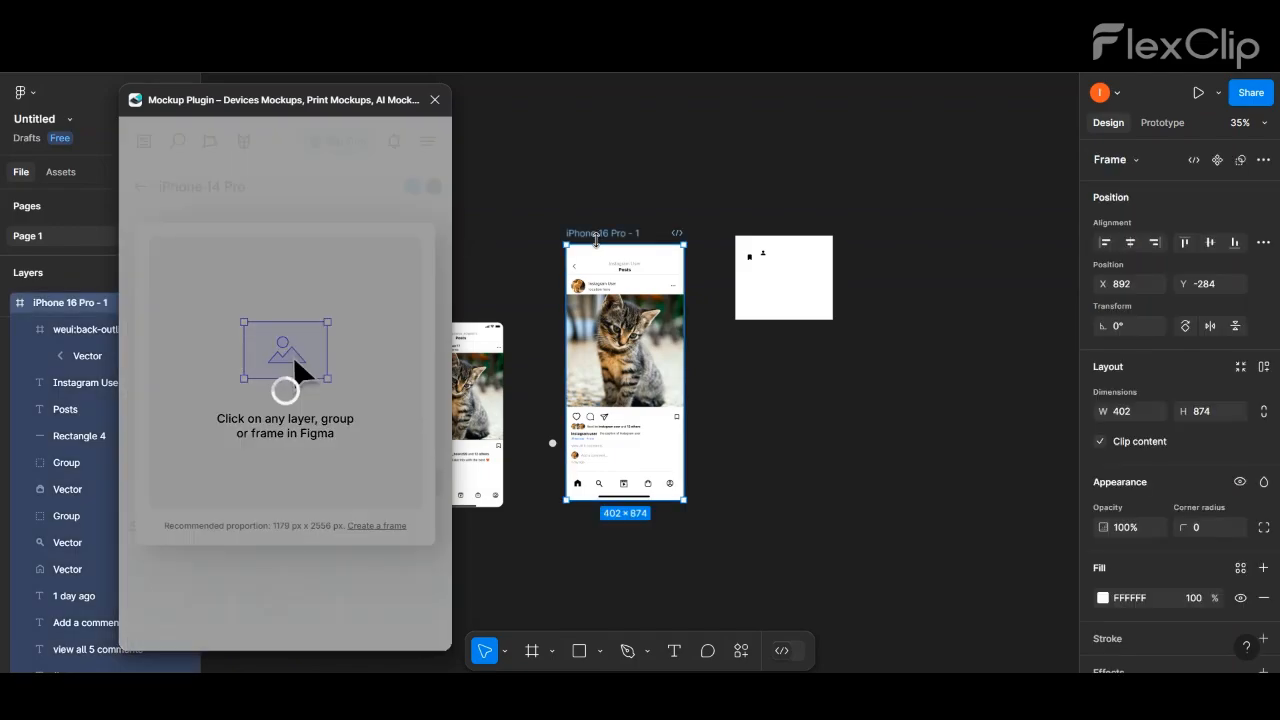
click(392, 622)
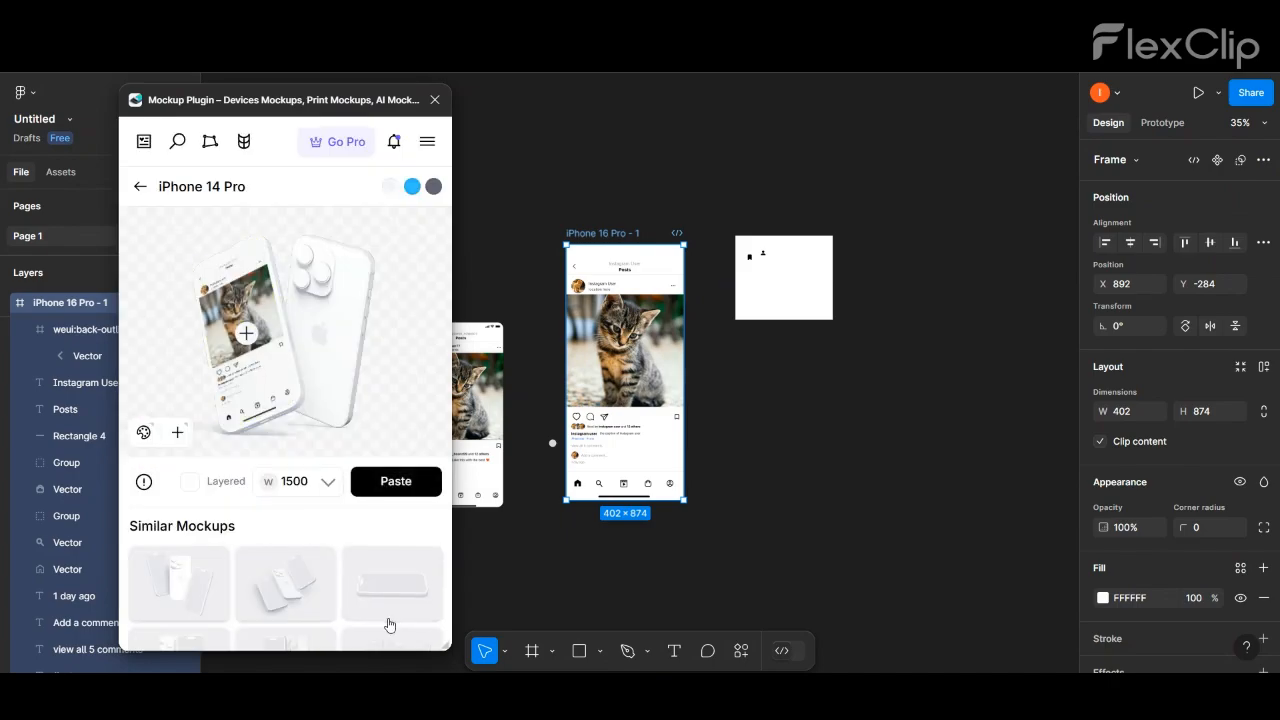
- Recolor the mockup dark grey, paste it onto the canvas at width 1500, close the plugin and shift the image slightly right
click(415, 189)
click(396, 481)
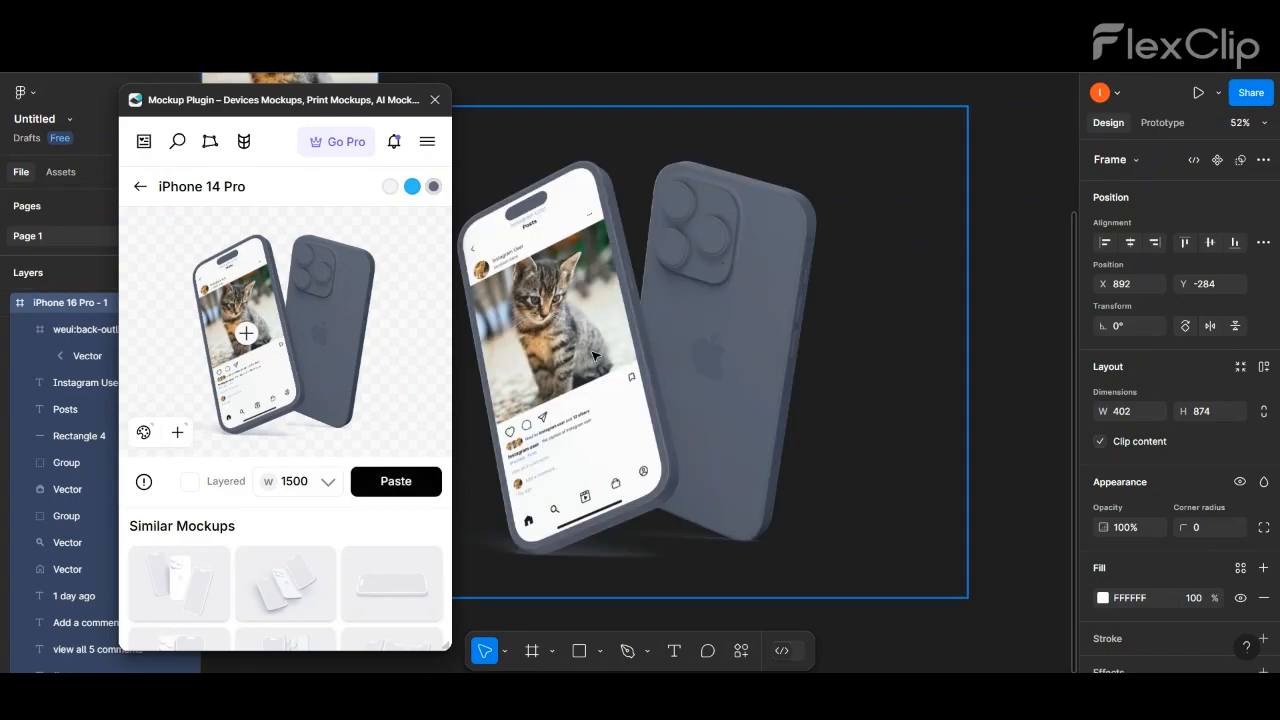
click(382, 246)
click(435, 100)
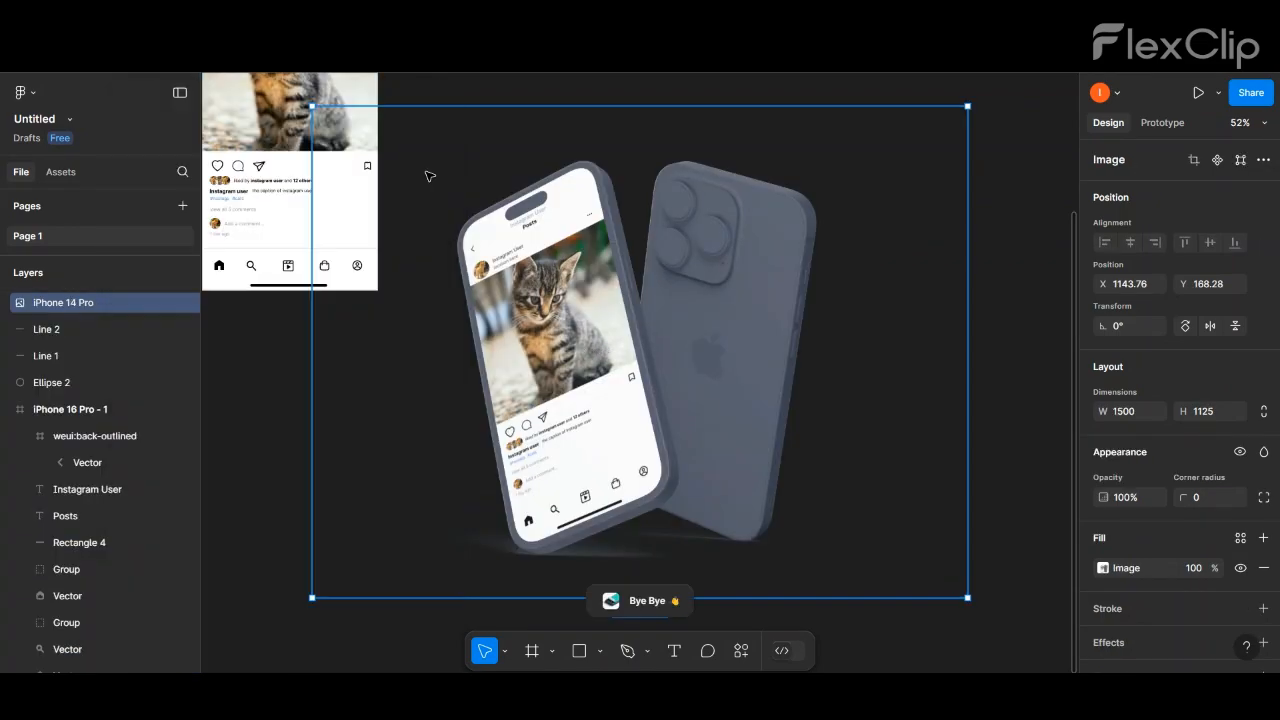
drag(638, 356, 671, 354)
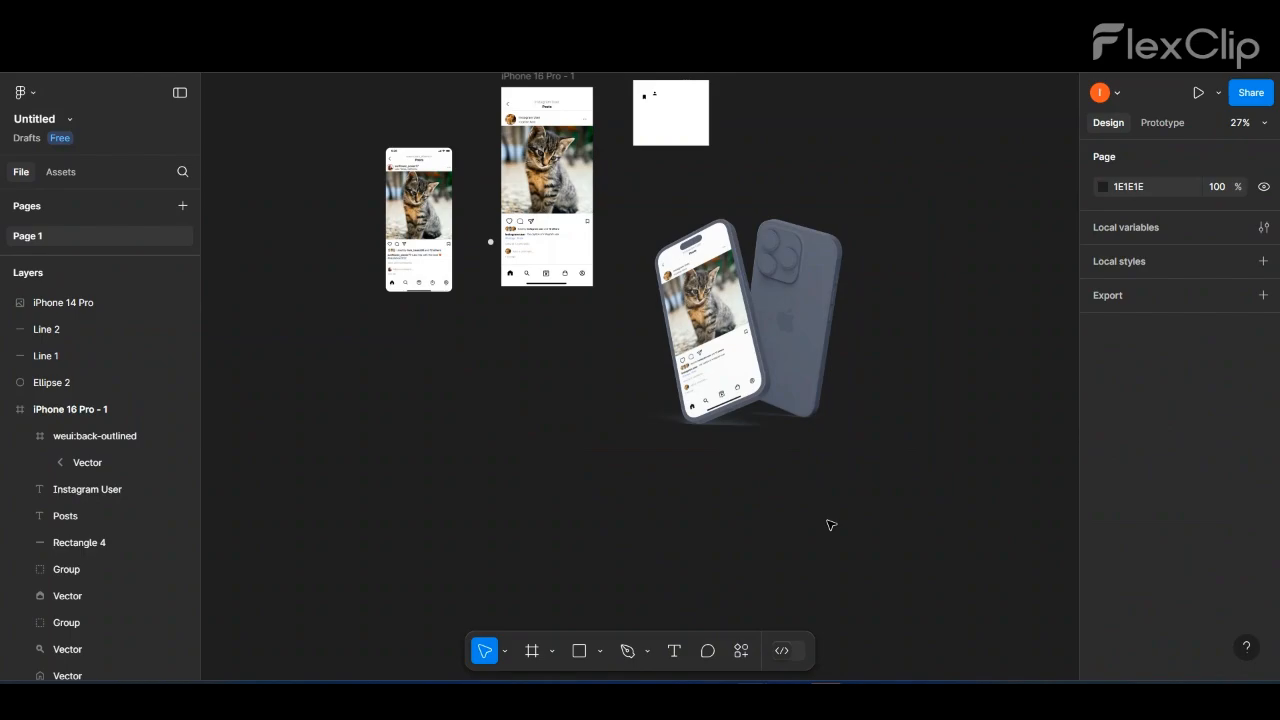
- Add a 1440 × 1024 Desktop frame and place the iPhone 14 Pro mockup image inside it
scroll(830, 525, down, 2)
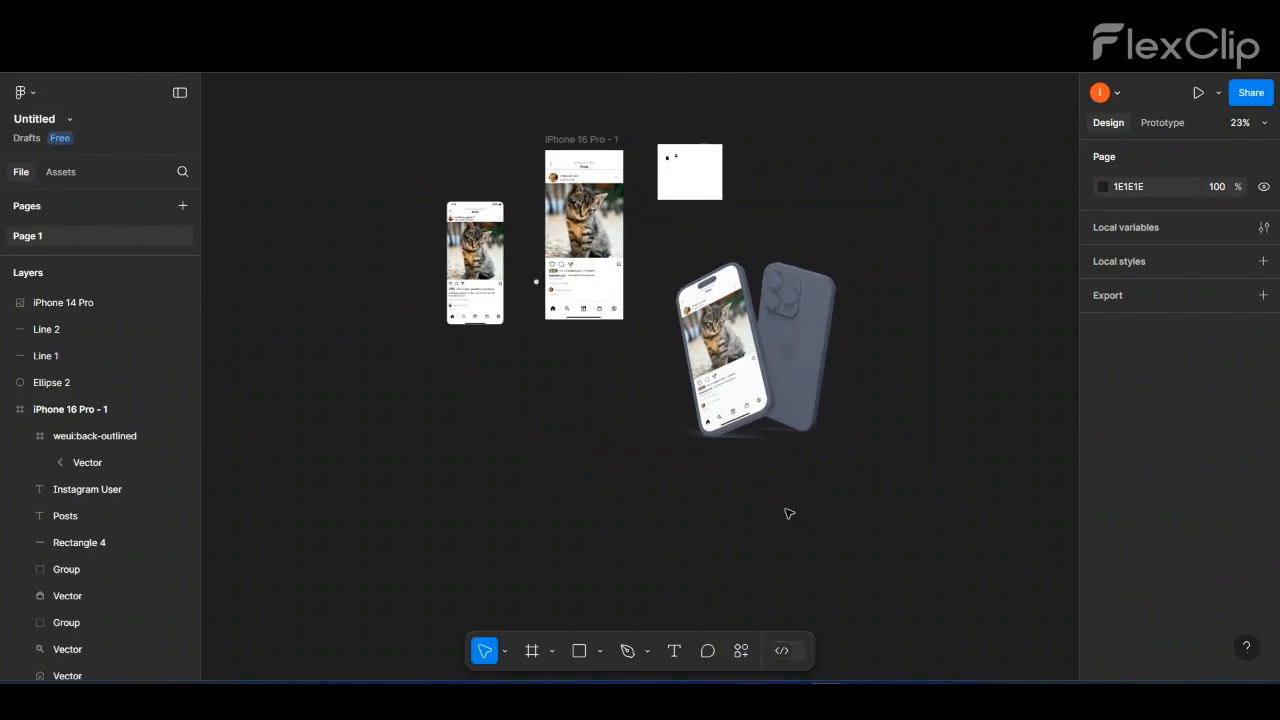
click(545, 654)
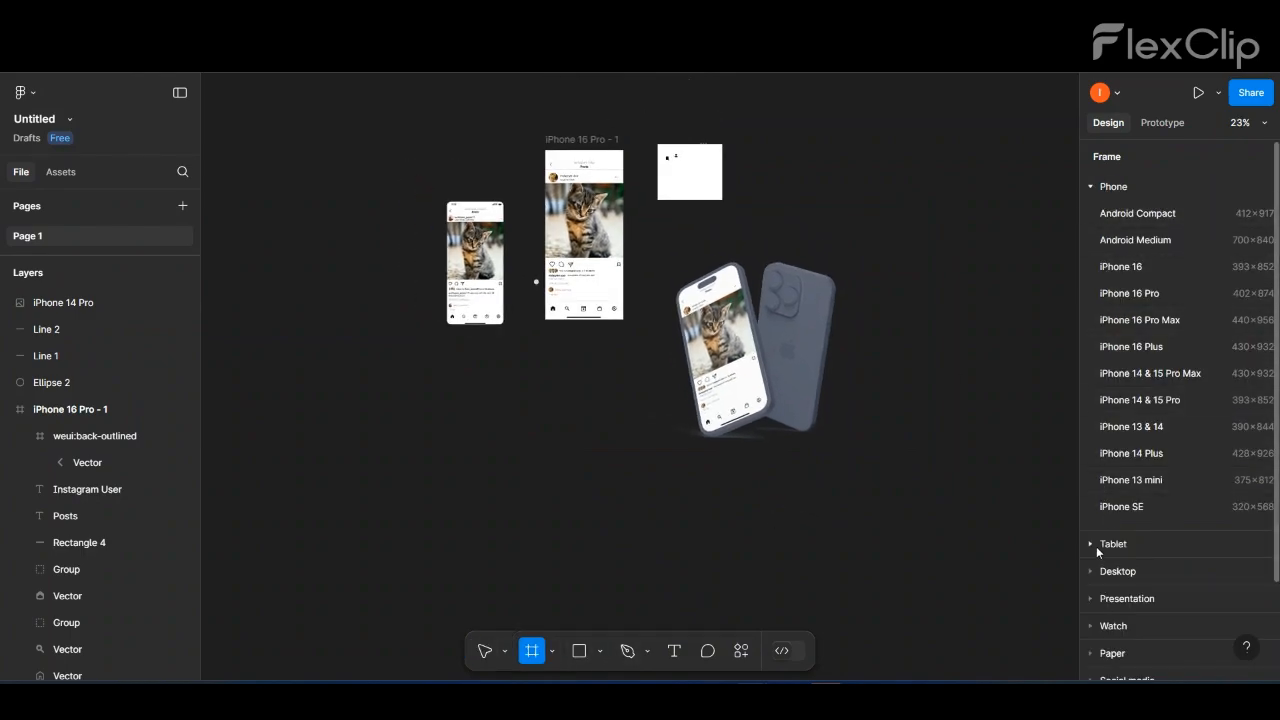
click(1112, 571)
click(1114, 347)
drag(700, 355, 965, 379)
- Select the Desktop frame holding the mockup and launch its presentation view
click(830, 269)
click(833, 277)
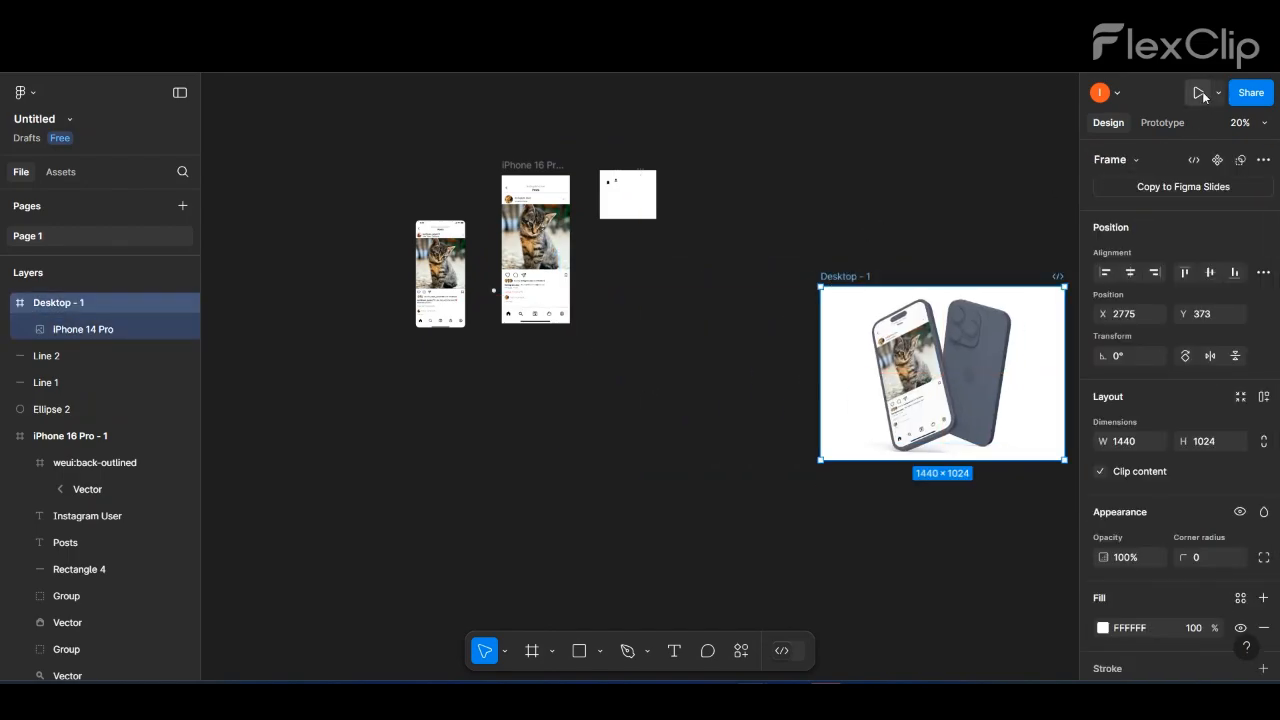
click(1202, 92)
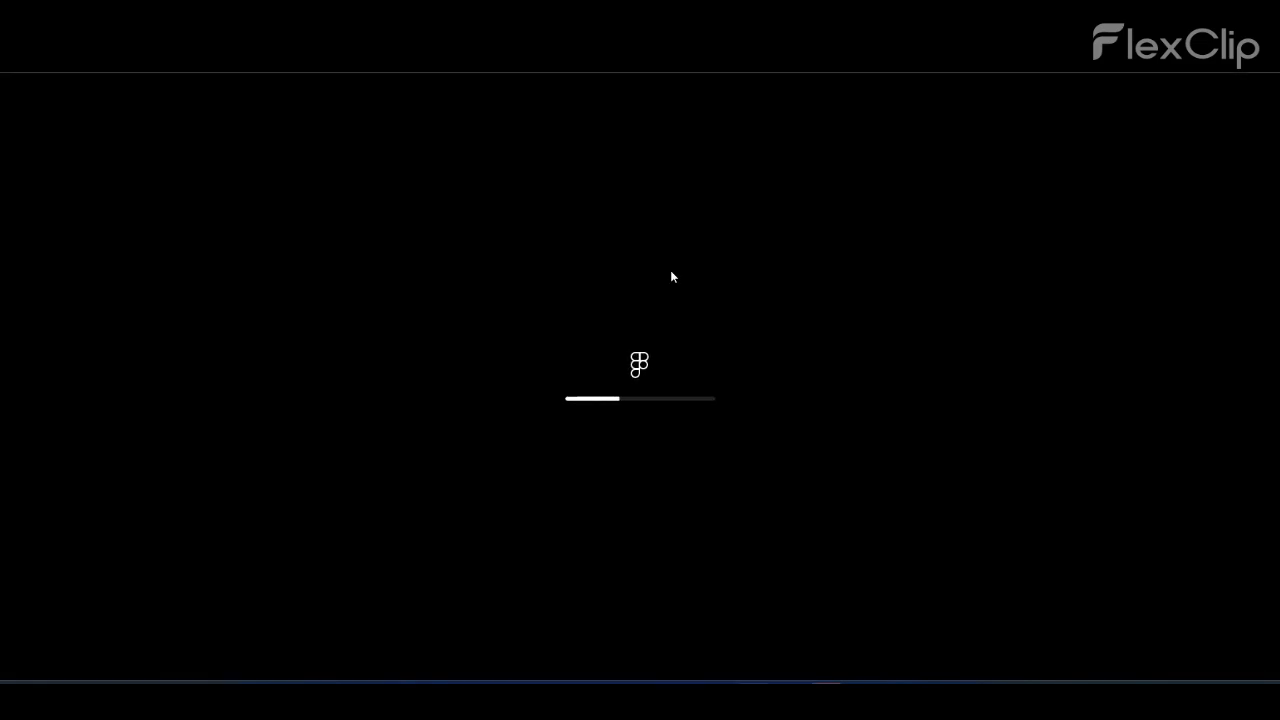